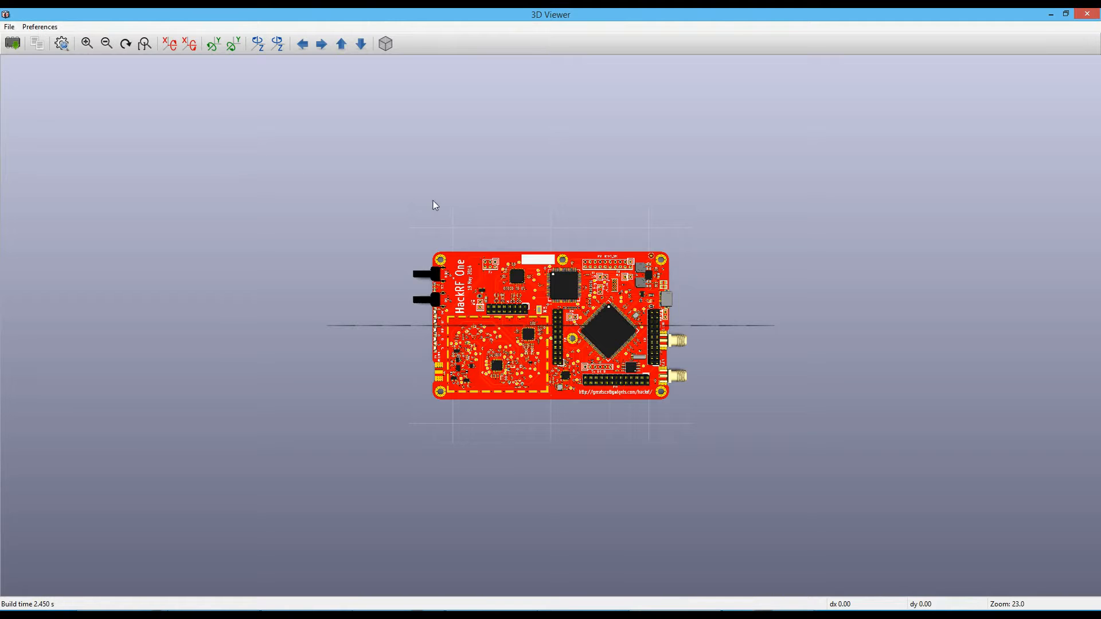
Step: Change the HackRF One board's solder mask color to green in the 3D view
drag(547, 462, 625, 352)
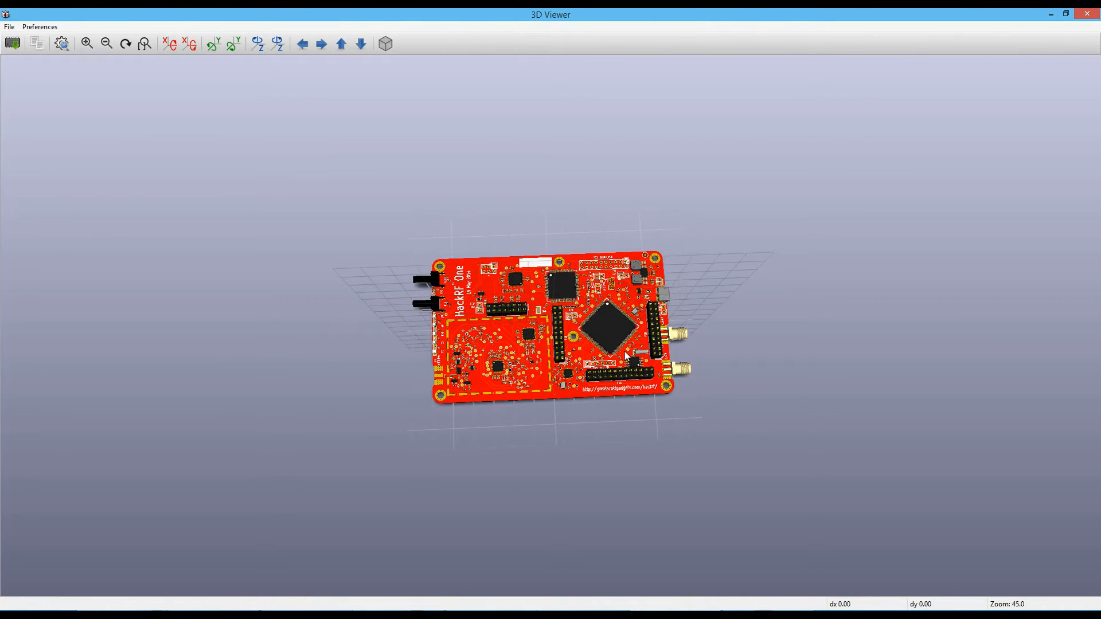
scroll(625, 356, up, 5)
drag(633, 534, 699, 391)
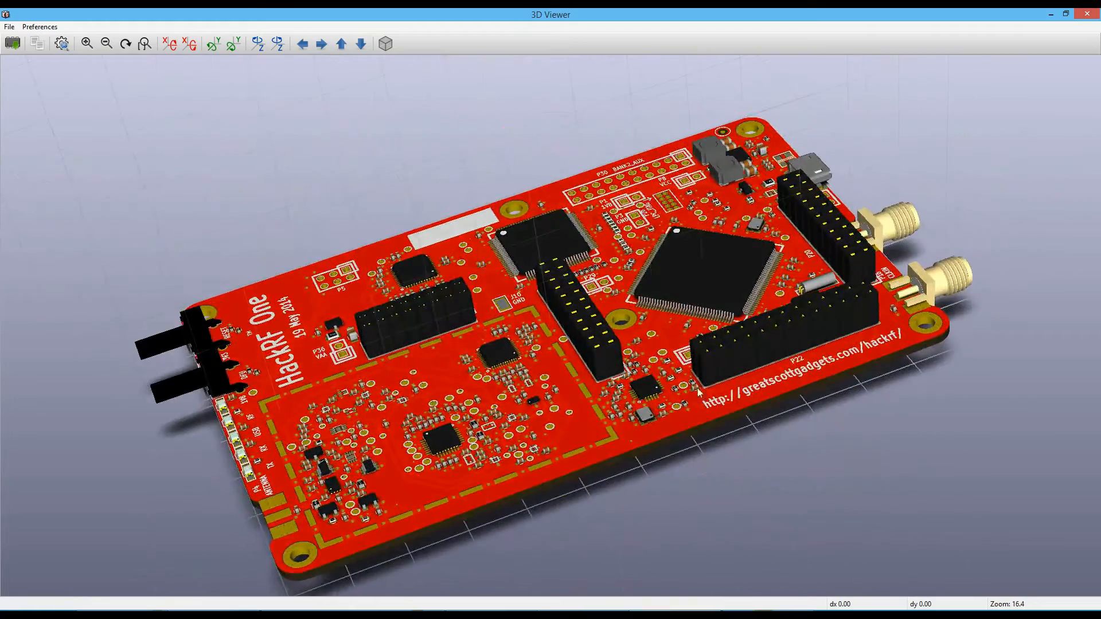
drag(513, 499, 391, 442)
drag(883, 280, 19, 13)
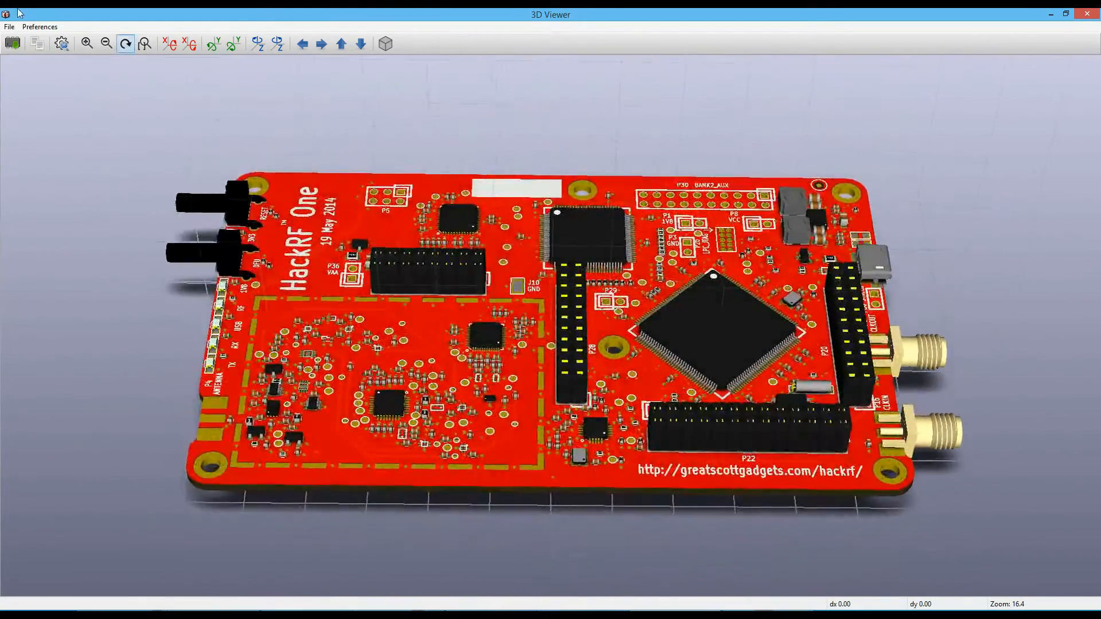
click(48, 29)
mouse_move(86, 84)
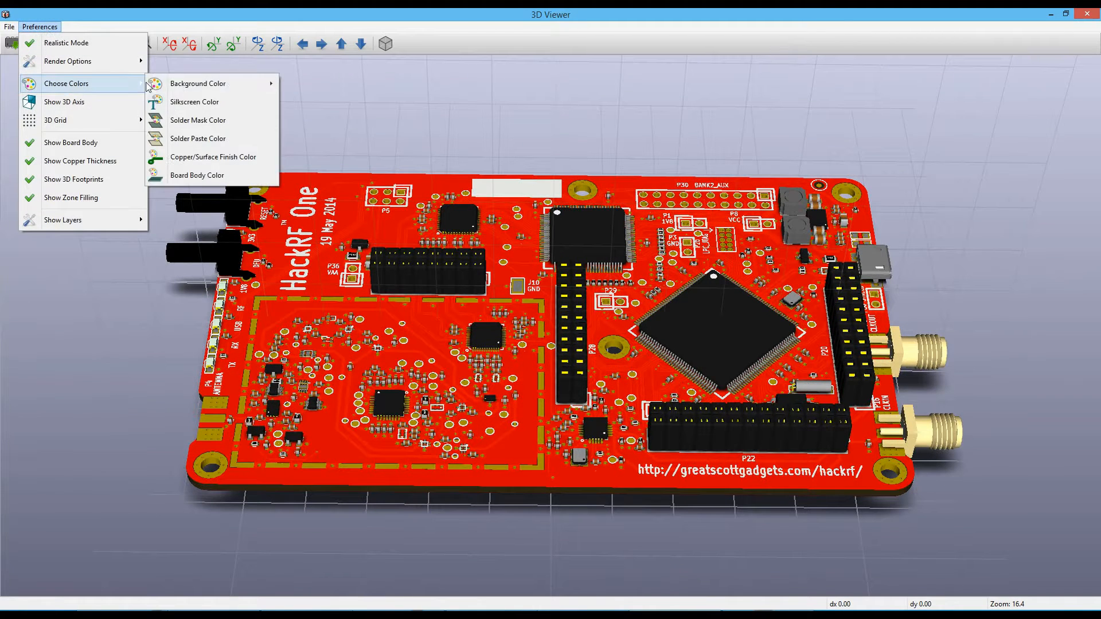
click(197, 122)
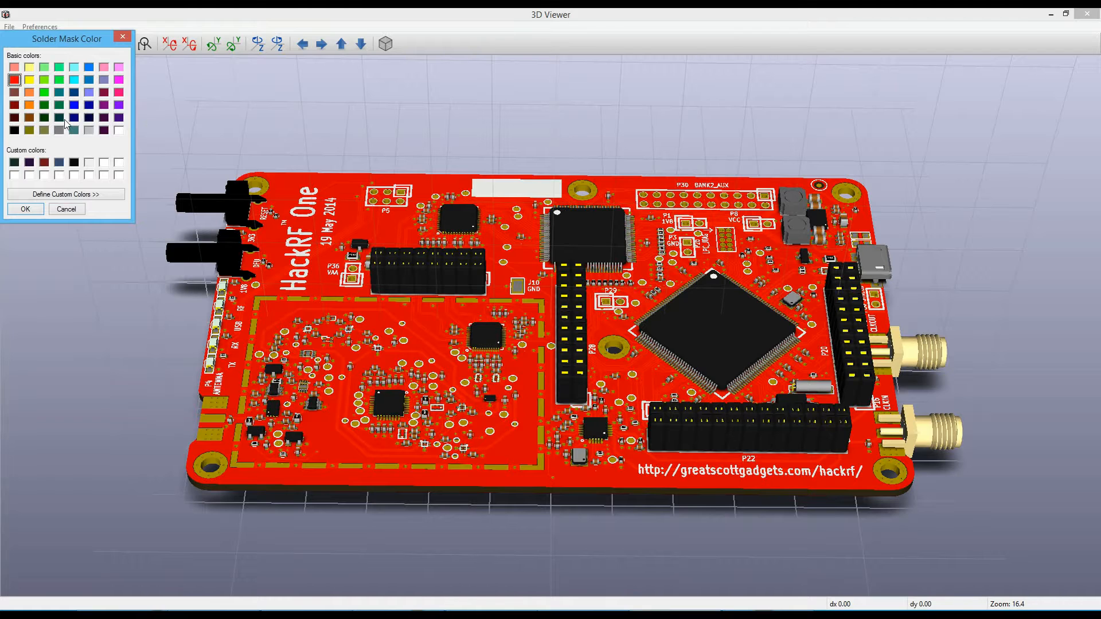
click(26, 209)
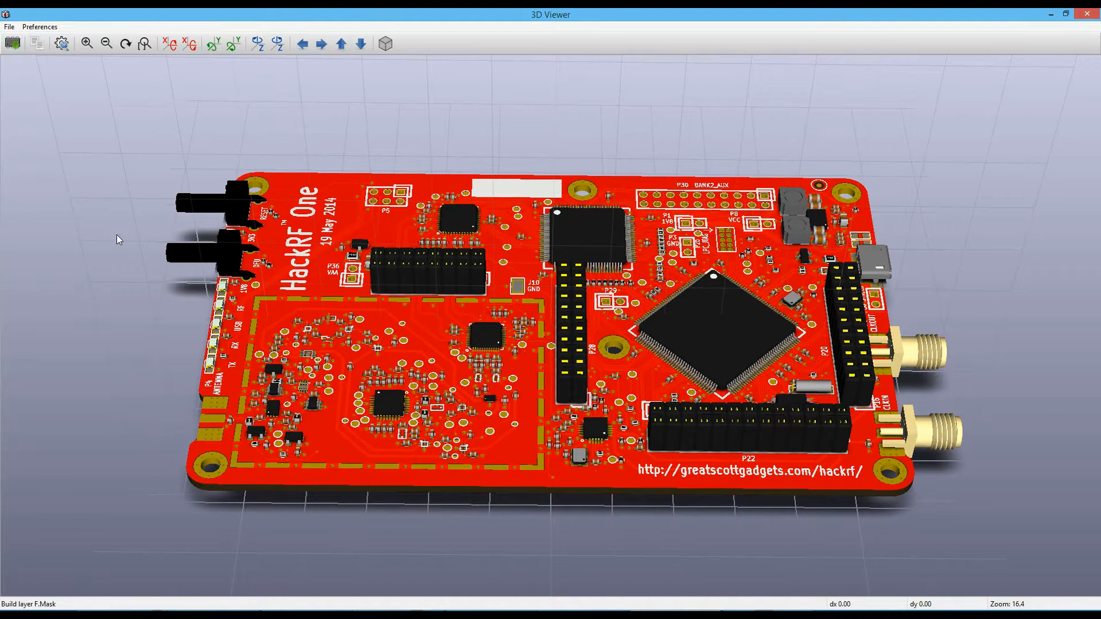
Step: View the board from the top, the right side and the front using the standard views
right_click(363, 133)
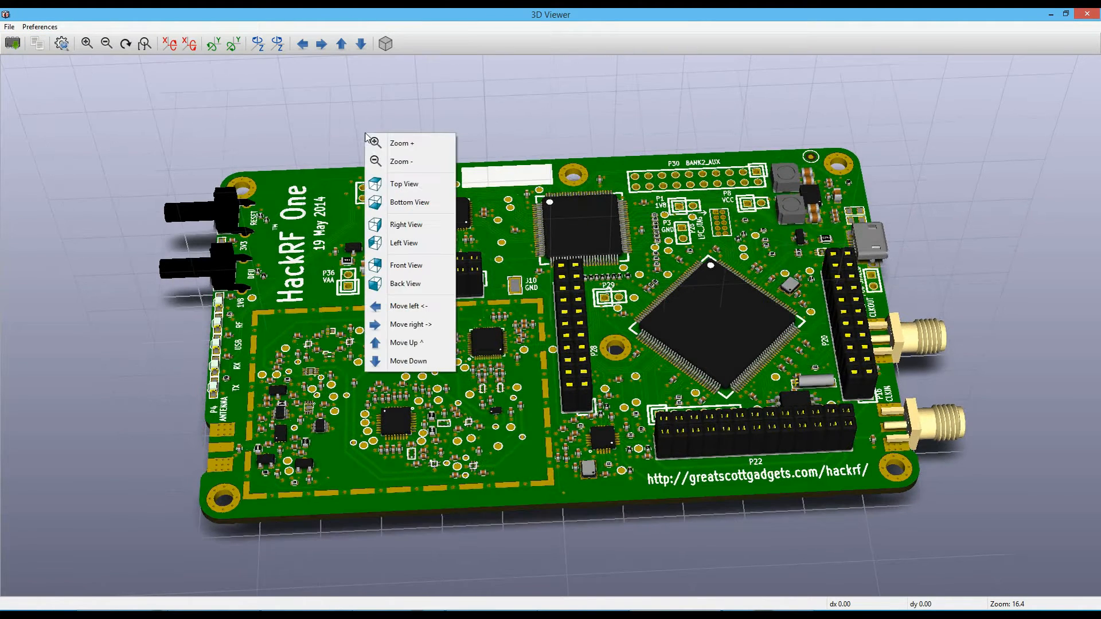
click(410, 183)
right_click(433, 75)
click(466, 164)
right_click(497, 175)
click(546, 299)
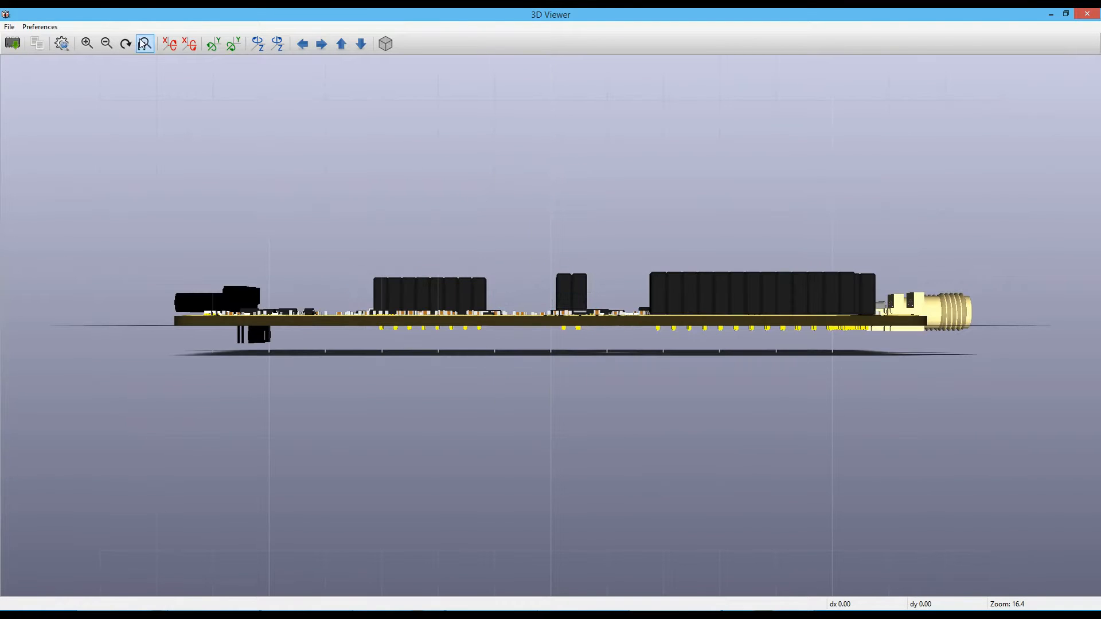
Step: Turn off the Use Model Normals render option for the 3D board
click(40, 27)
mouse_move(81, 61)
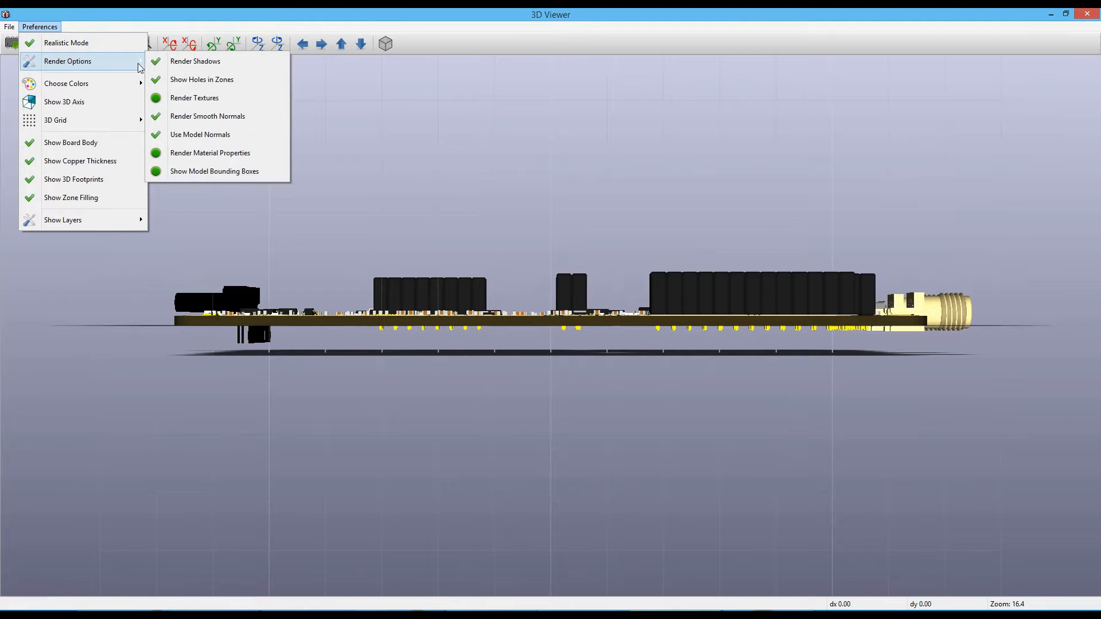
click(201, 135)
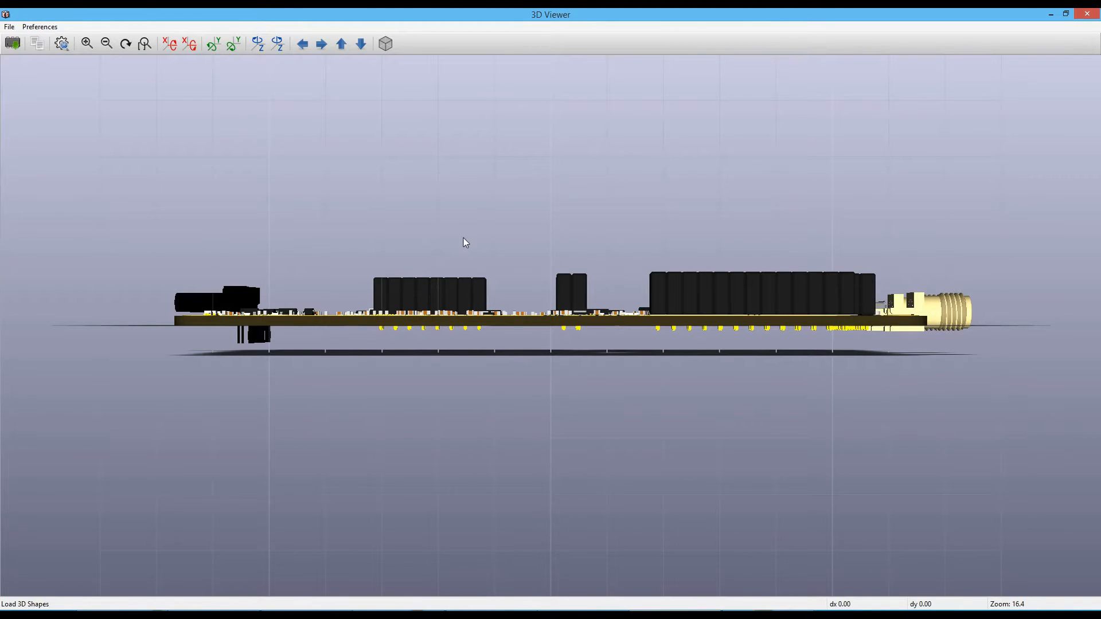
drag(466, 202, 466, 352)
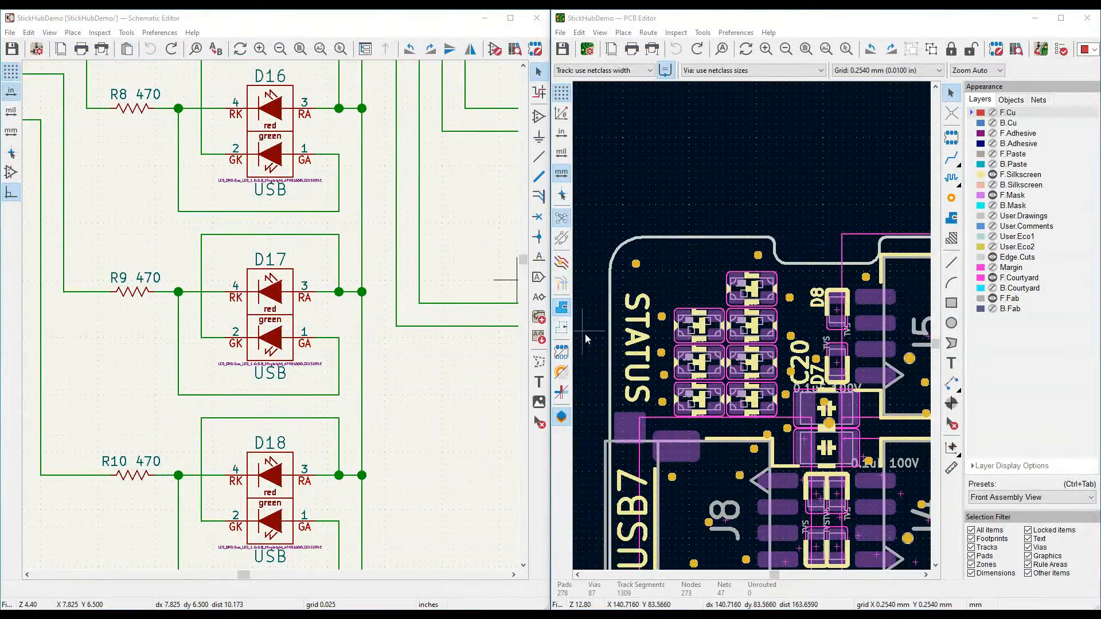
Step: In the StickHubDemo project, locate LED D16 from the board and set its schematic footprint to LED_SMD:LED-L1T2_LUMILEDS
click(756, 294)
click(766, 339)
click(759, 372)
double_click(323, 364)
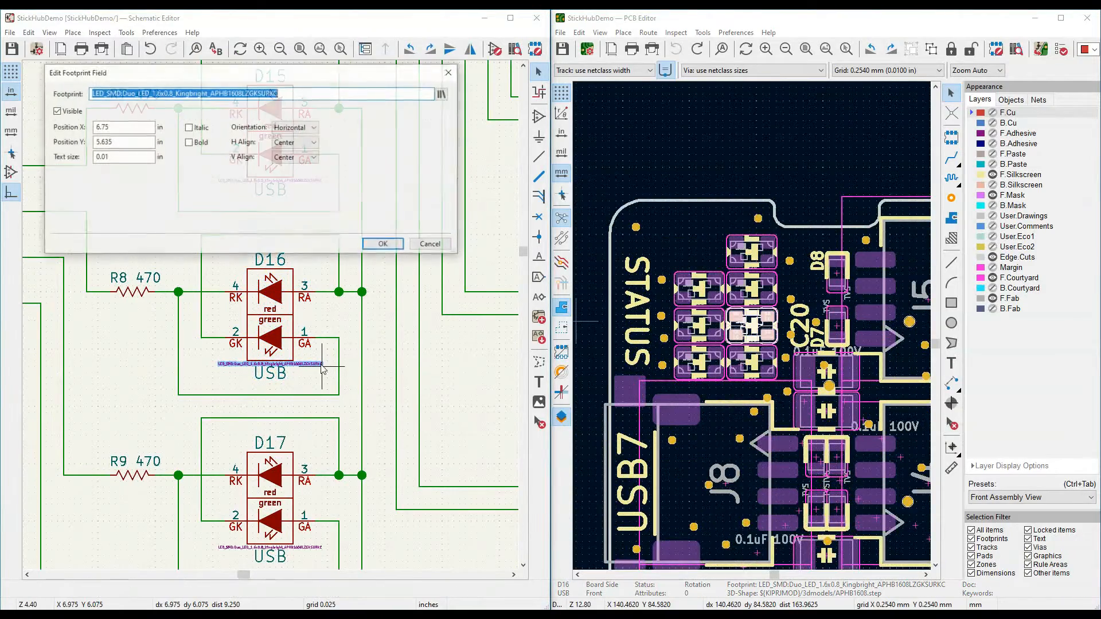
click(444, 94)
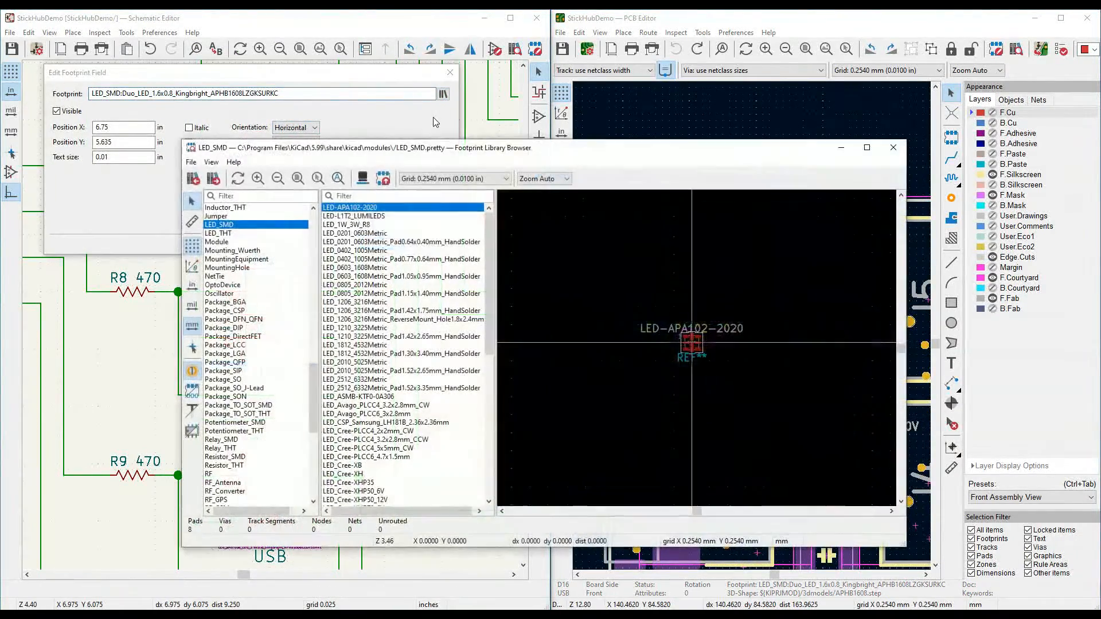
click(376, 216)
double_click(376, 217)
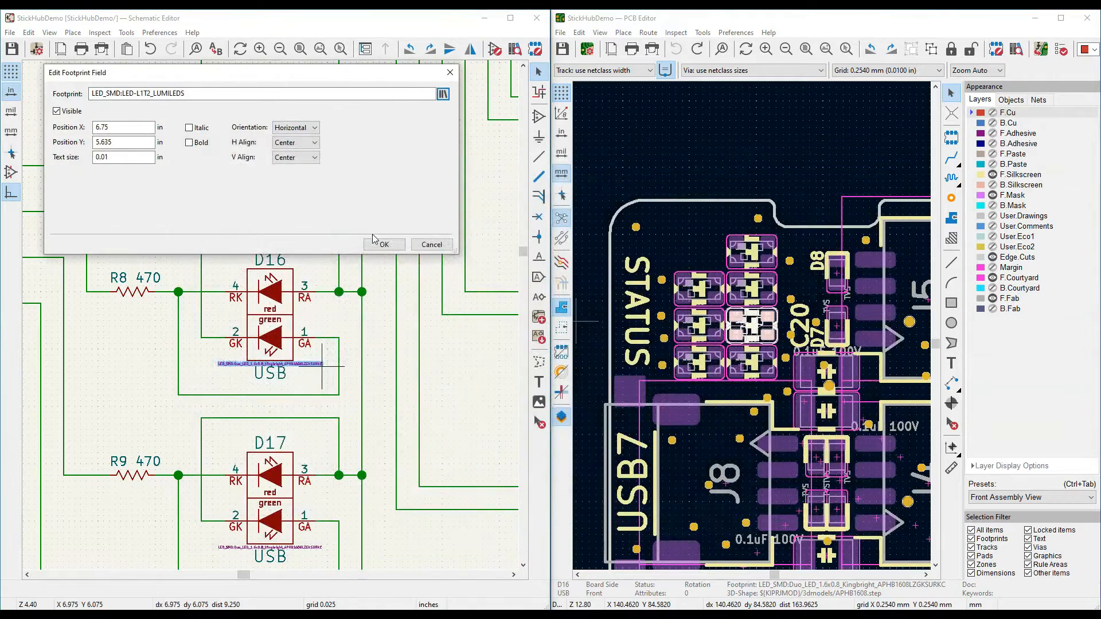
click(381, 244)
Step: Update the PCB from the schematic, replacing footprints with those specified in the schematic
click(1040, 49)
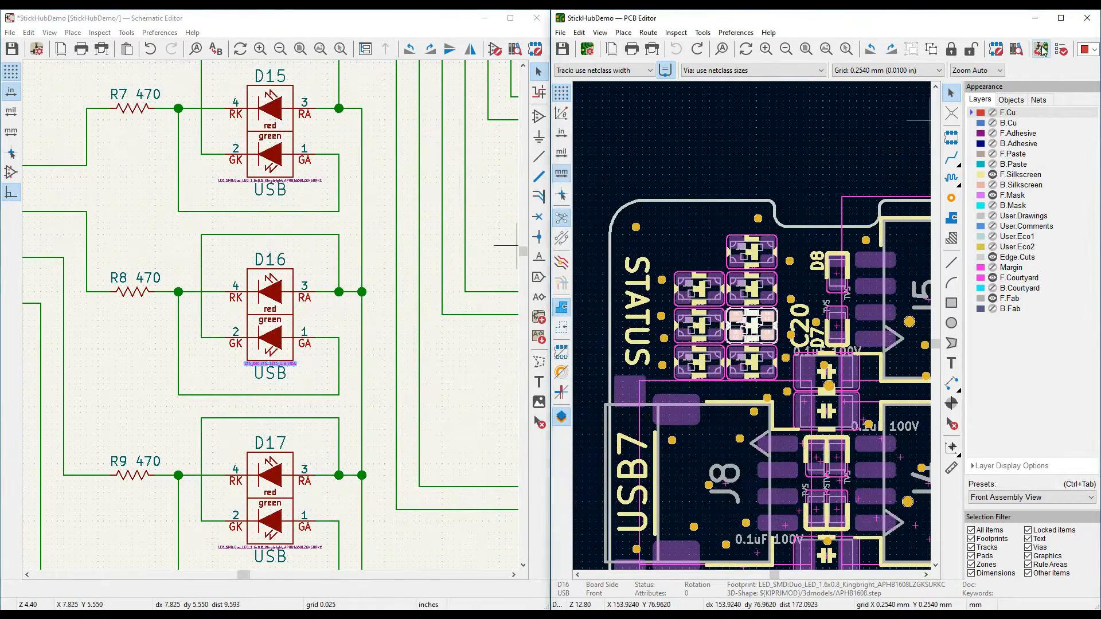
click(899, 340)
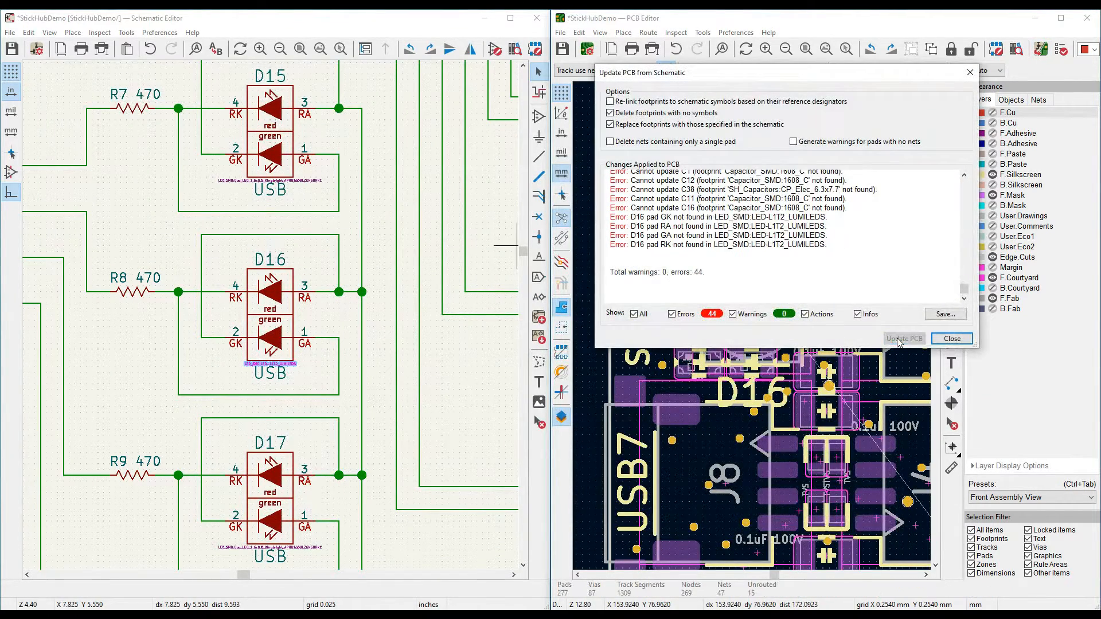
click(952, 339)
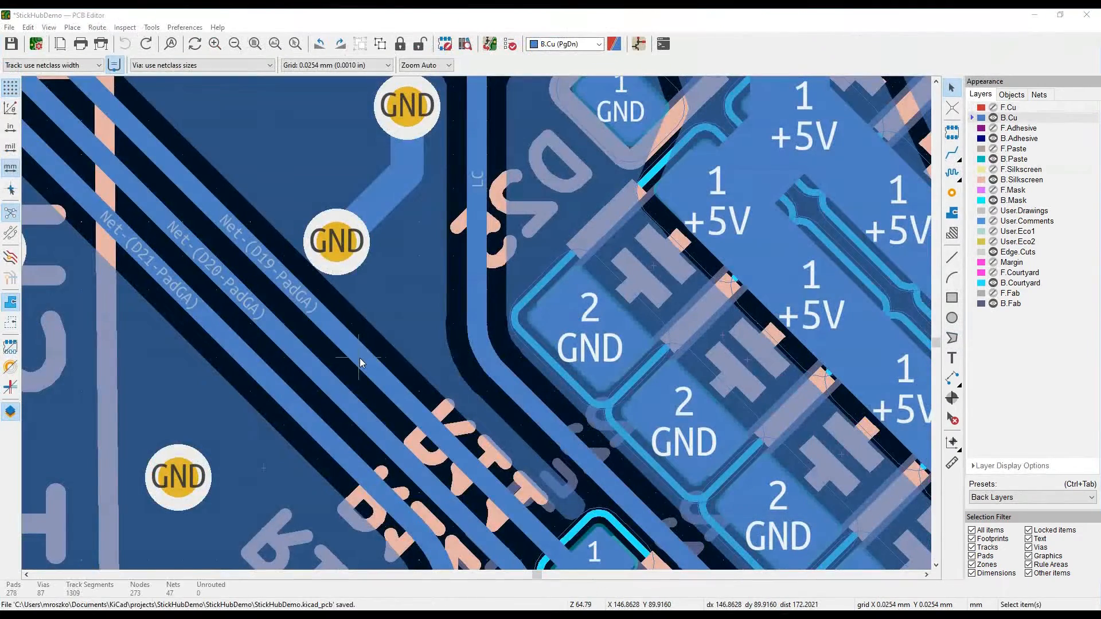
Step: Route a single track on B.Cu from the Net-(D19-PadGA) track, looping around the two GND vias and back to the same track
click(360, 358)
key(x)
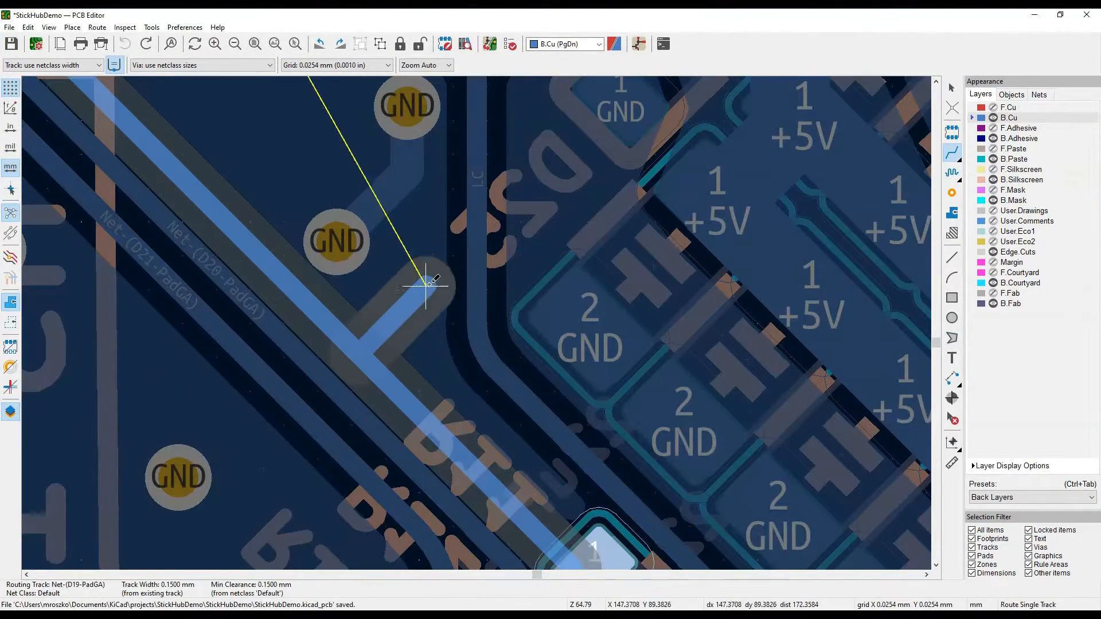
middle_drag(472, 234, 513, 344)
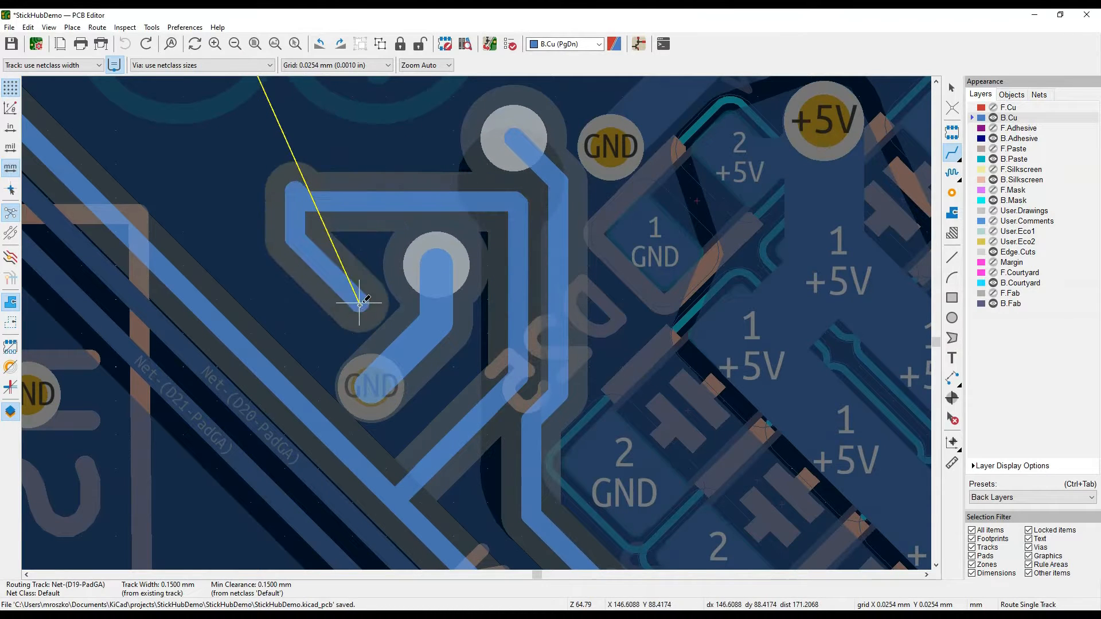
click(285, 333)
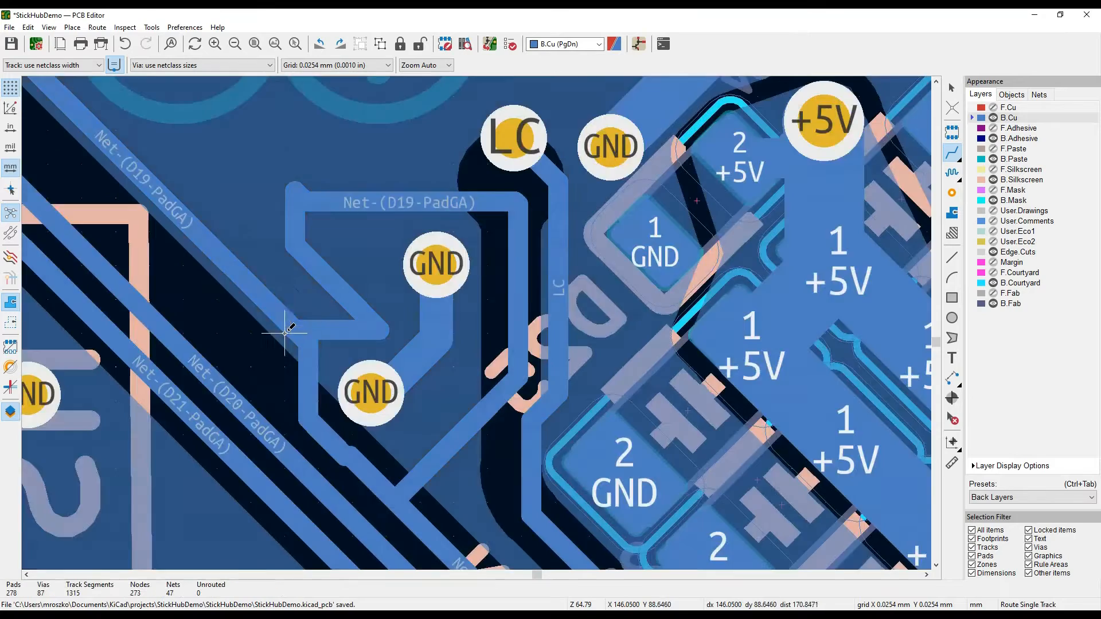
Step: Set the interactive router mode to Highlight collisions
scroll(268, 305, down, 2)
scroll(477, 322, up, 2)
right_click(477, 323)
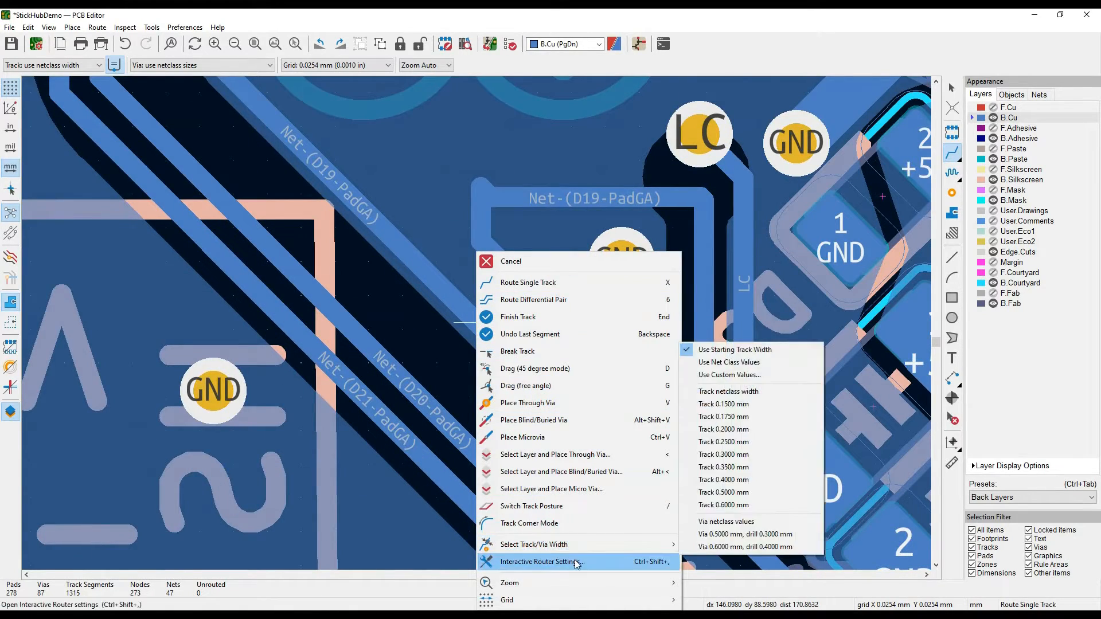
click(551, 561)
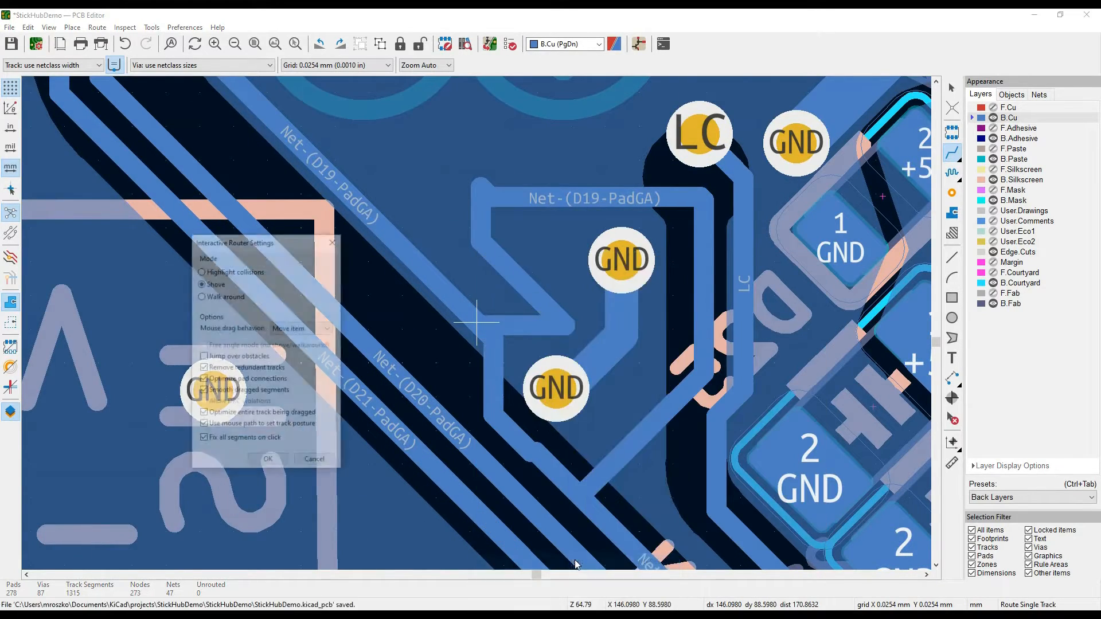
click(240, 271)
click(267, 462)
scroll(337, 312, down, 1)
scroll(310, 323, up, 1)
click(306, 324)
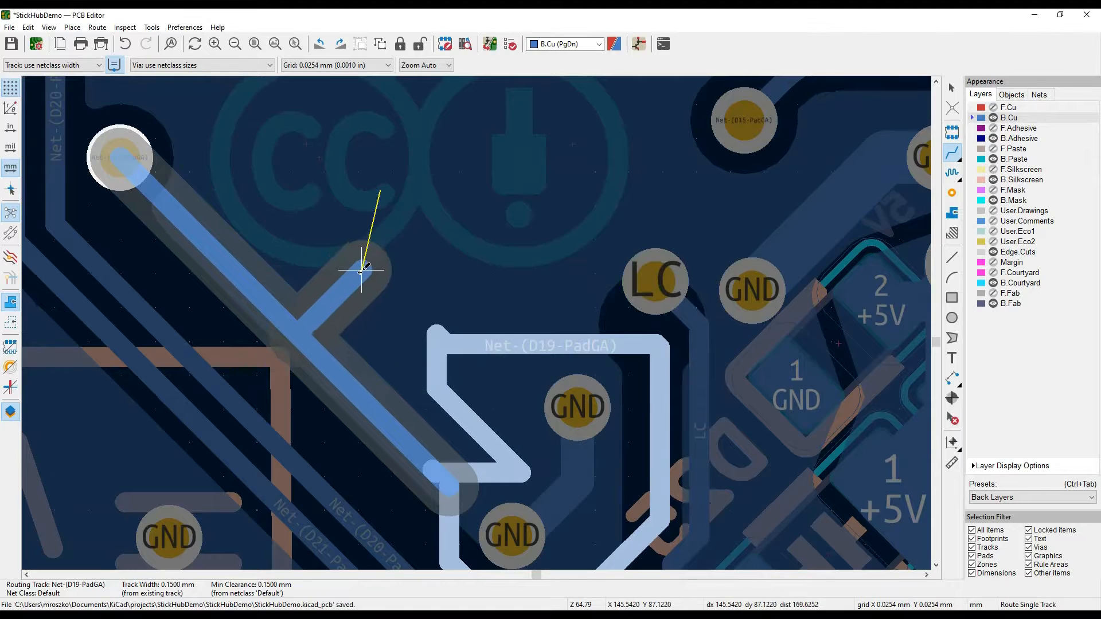
key(Escape)
Step: Set the router mode to Walk around and route a branch from the Net-(D19-PadGA) track between the LC and Net-(D15-PadGA) vias
right_click(331, 317)
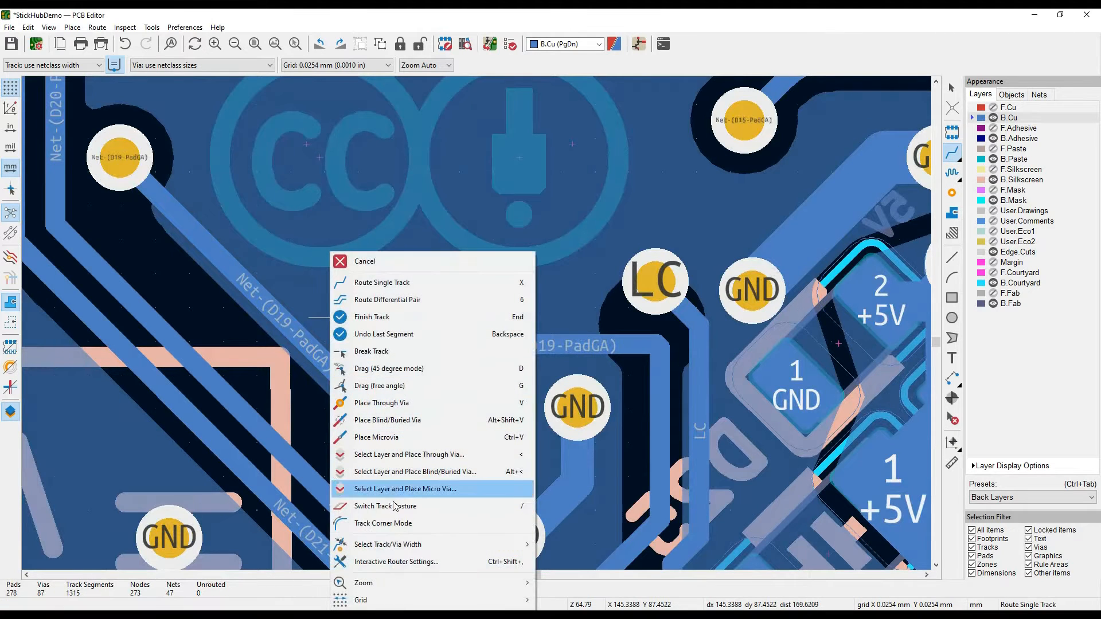
click(399, 562)
click(213, 296)
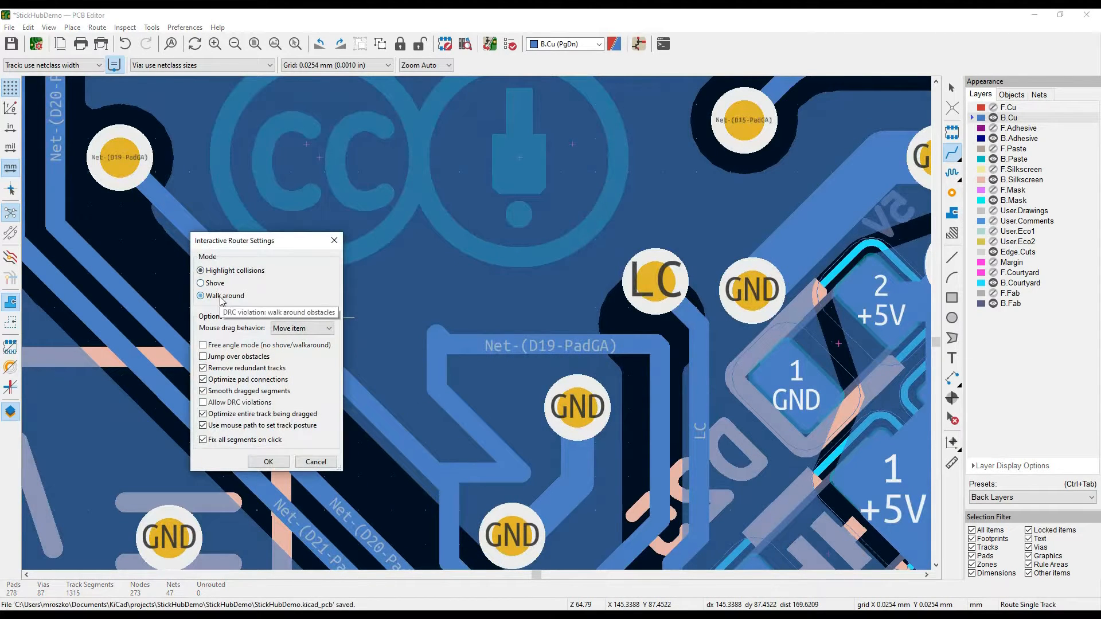
click(268, 462)
click(351, 390)
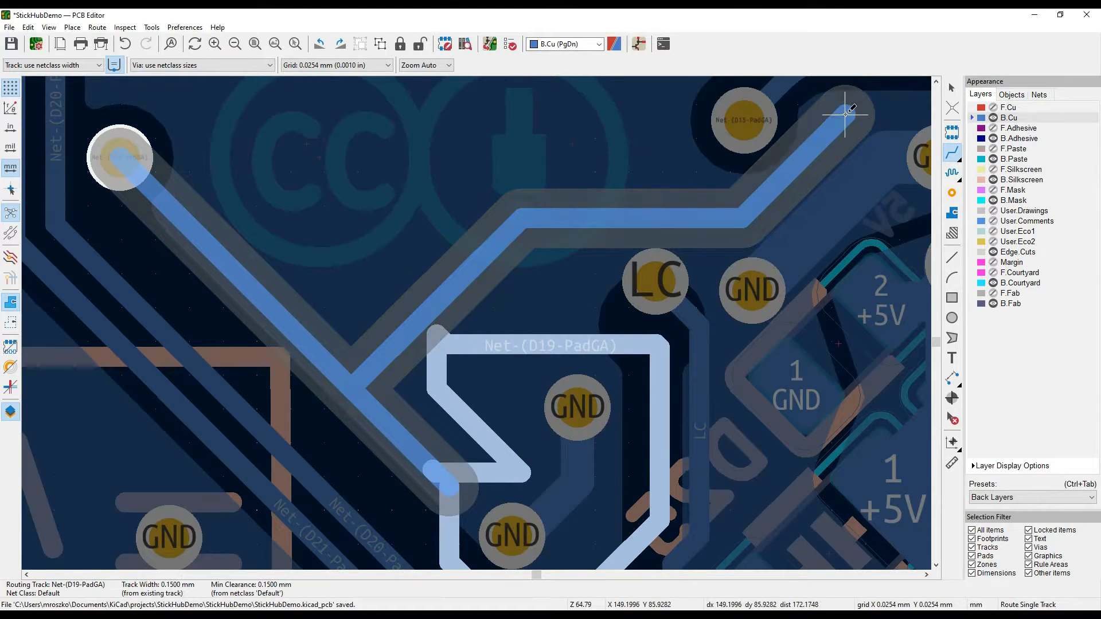
click(845, 114)
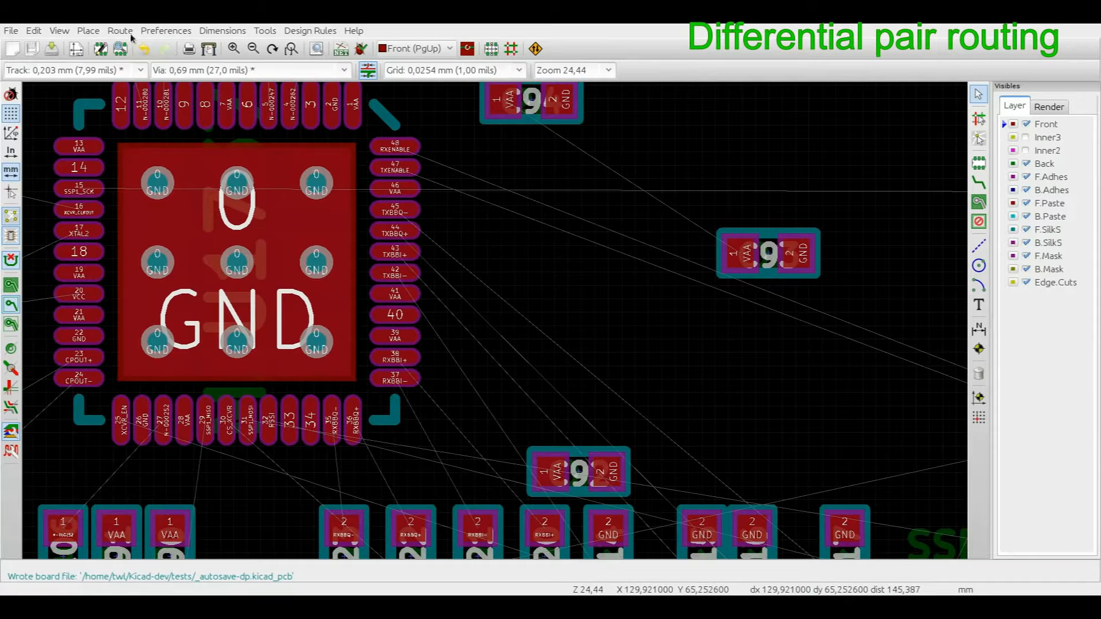
click(130, 33)
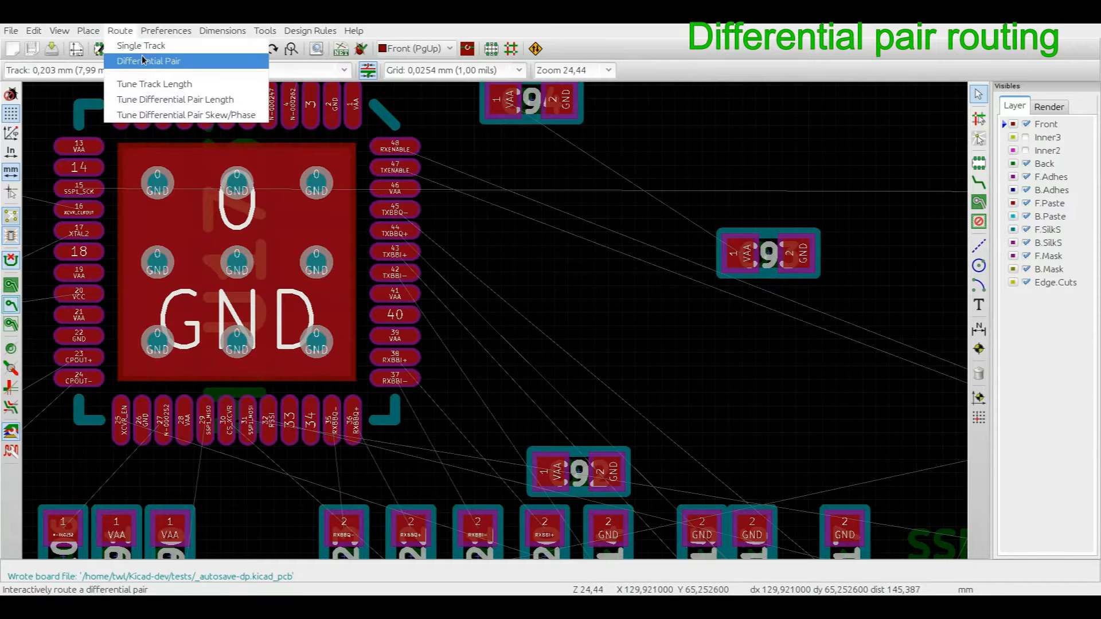
click(146, 63)
scroll(349, 200, up, 4)
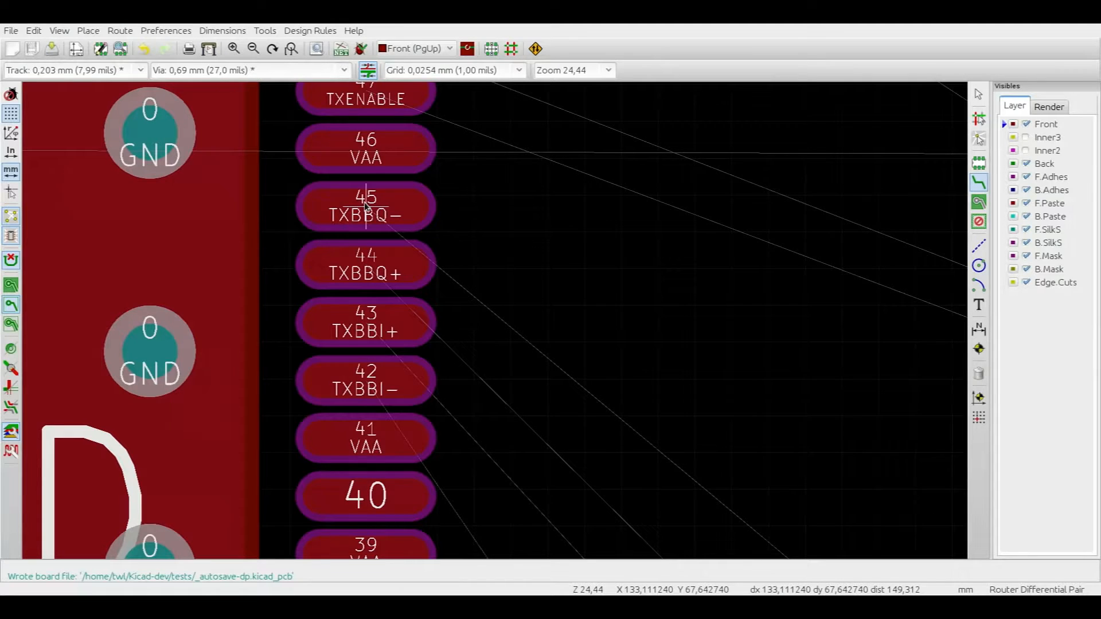
click(366, 207)
middle_drag(765, 255, 523, 228)
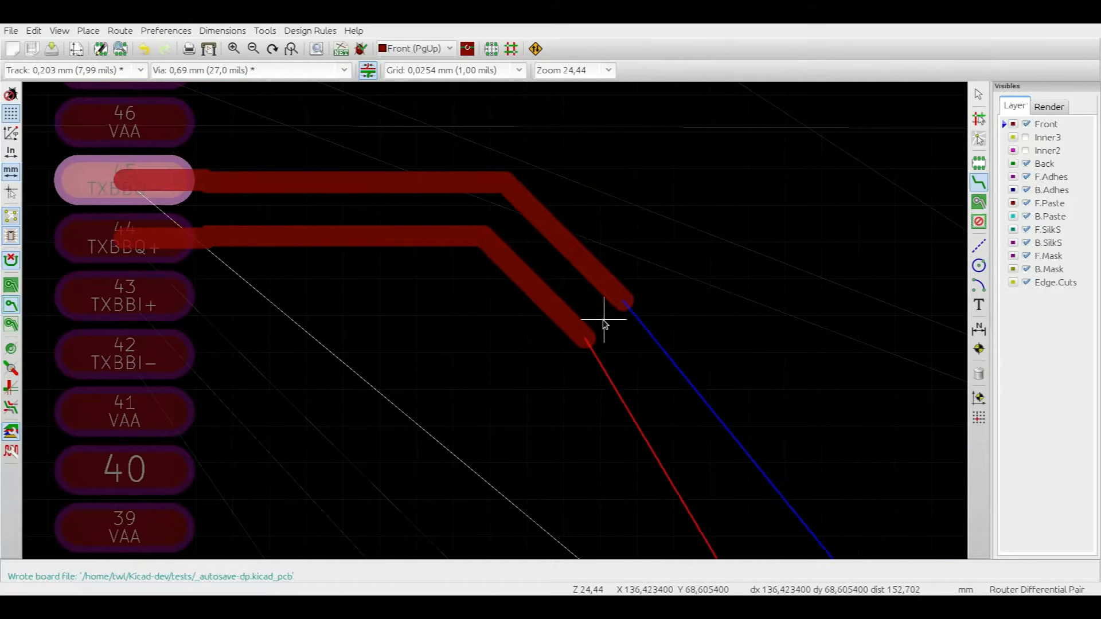
key(d)
key(Escape)
right_click(445, 279)
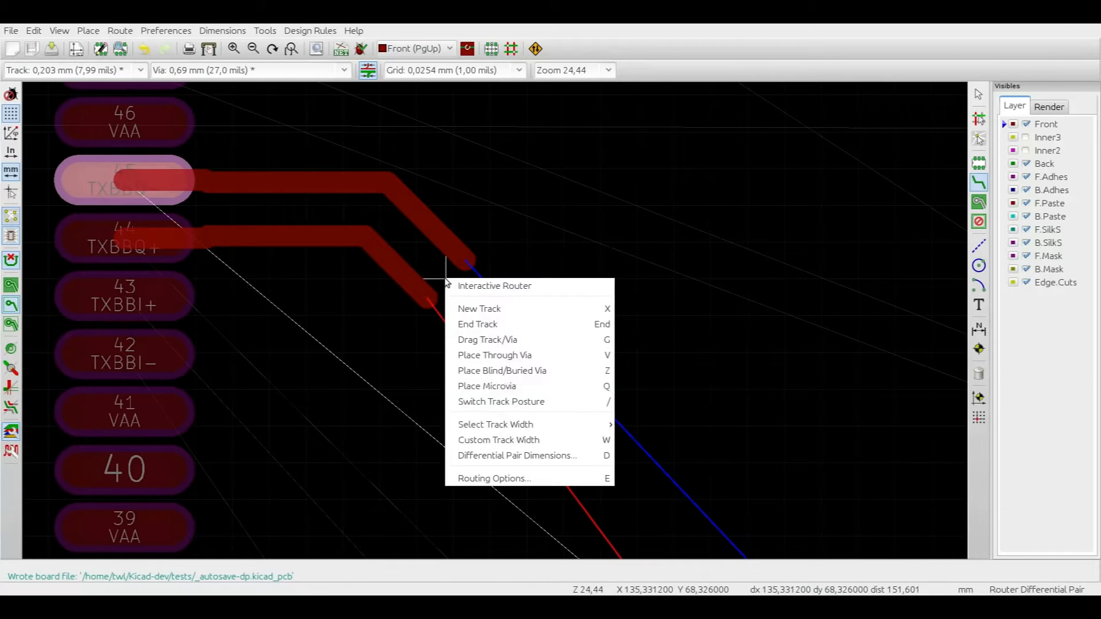
click(590, 455)
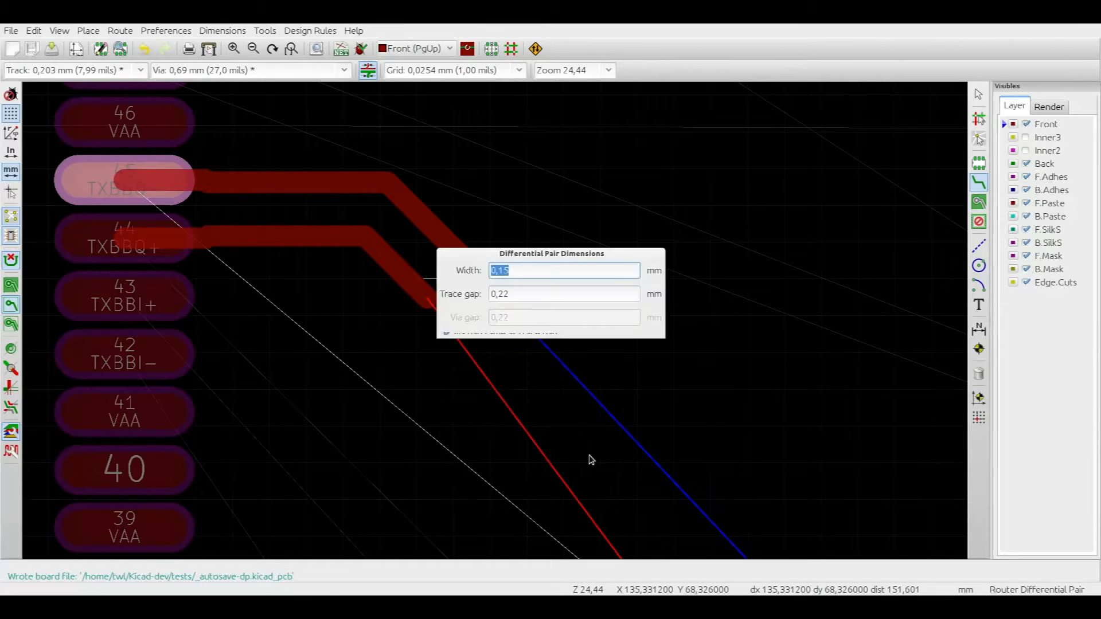
key(Escape)
key(Escape)
Step: Set the differential pair dimensions to a width of 0,13 mm and a trace gap of 0,18 mm
click(223, 30)
click(256, 108)
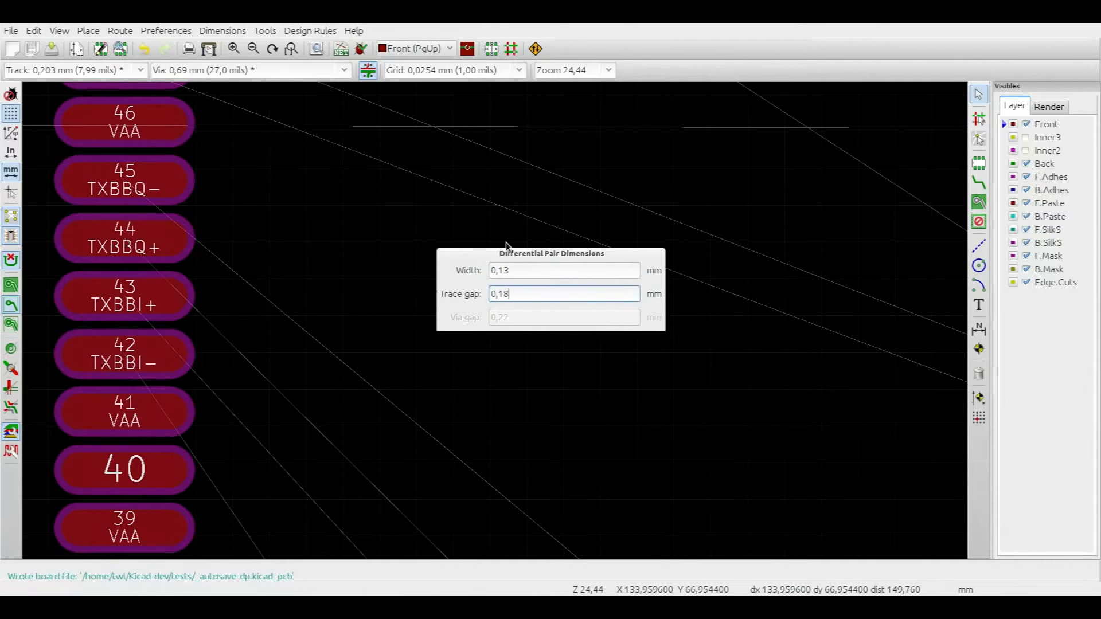
drag(661, 326, 646, 368)
key(Return)
Step: Route the TXBBQ differential pair on Front from pads 45 and 44 in diagonal and horizontal runs below capacitor C93
click(106, 186)
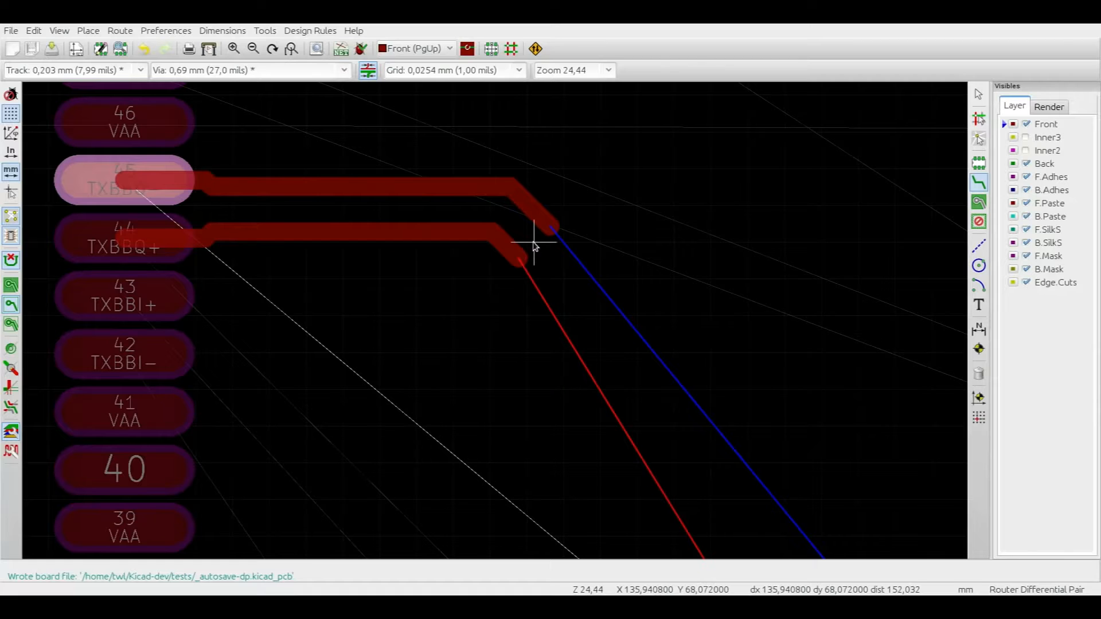
click(533, 242)
click(619, 298)
middle_drag(838, 332, 533, 251)
click(533, 251)
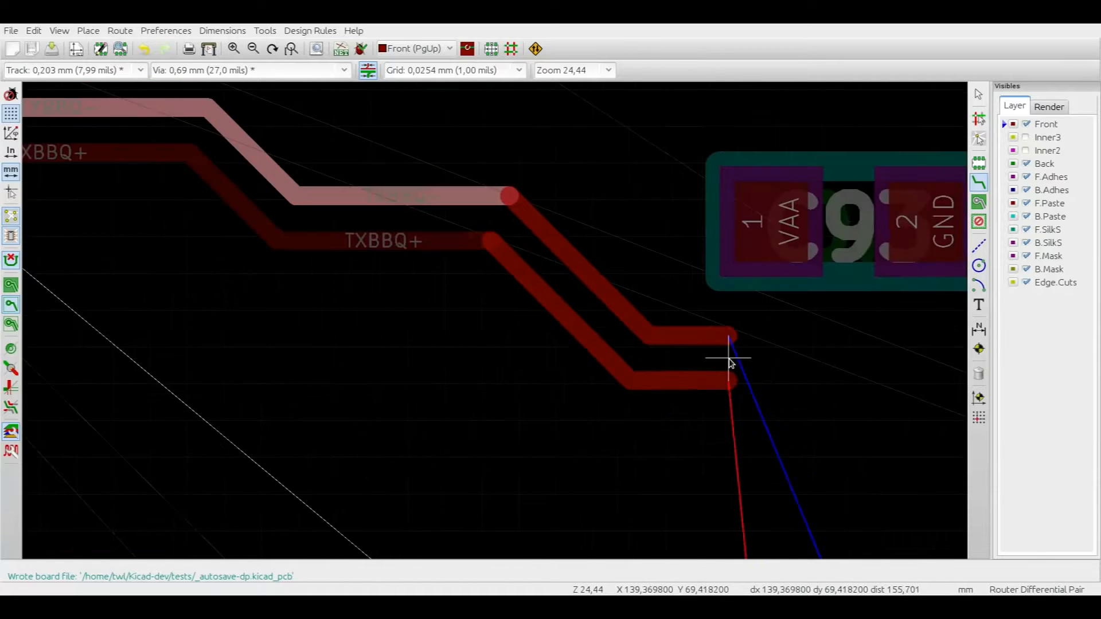
middle_drag(727, 356, 452, 296)
click(452, 296)
Step: Bring the TXBBQ differential pair down between R16 and R17 and end it on their TXBBQ+ and TXBBQ- pads
scroll(629, 326, down, 1)
middle_drag(629, 327, 524, 217)
click(523, 216)
middle_drag(530, 457, 468, 74)
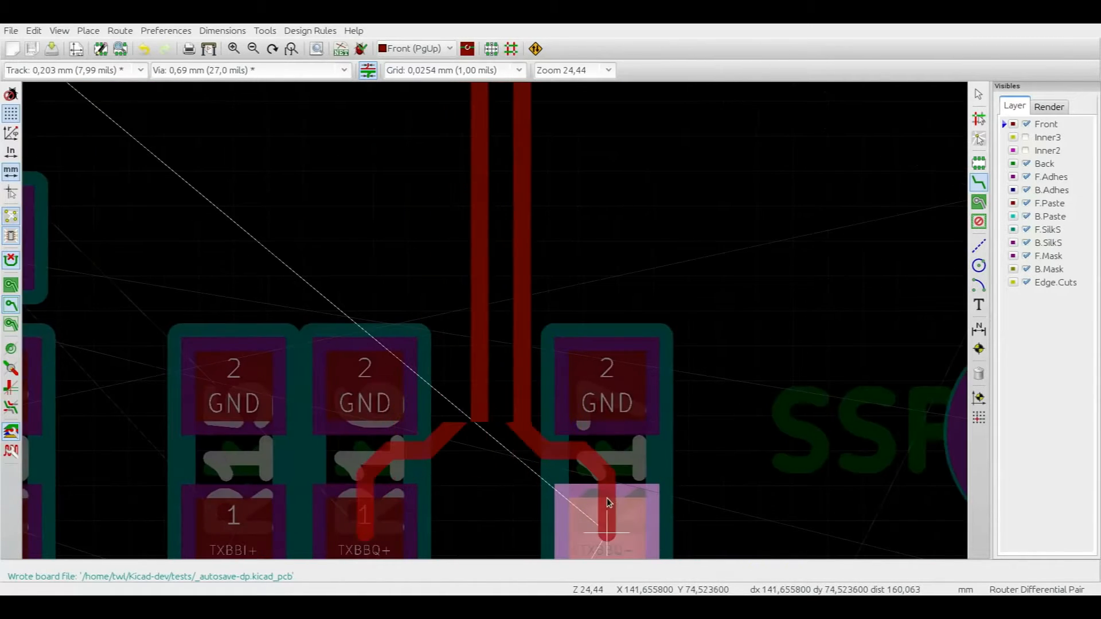
middle_drag(609, 504, 609, 378)
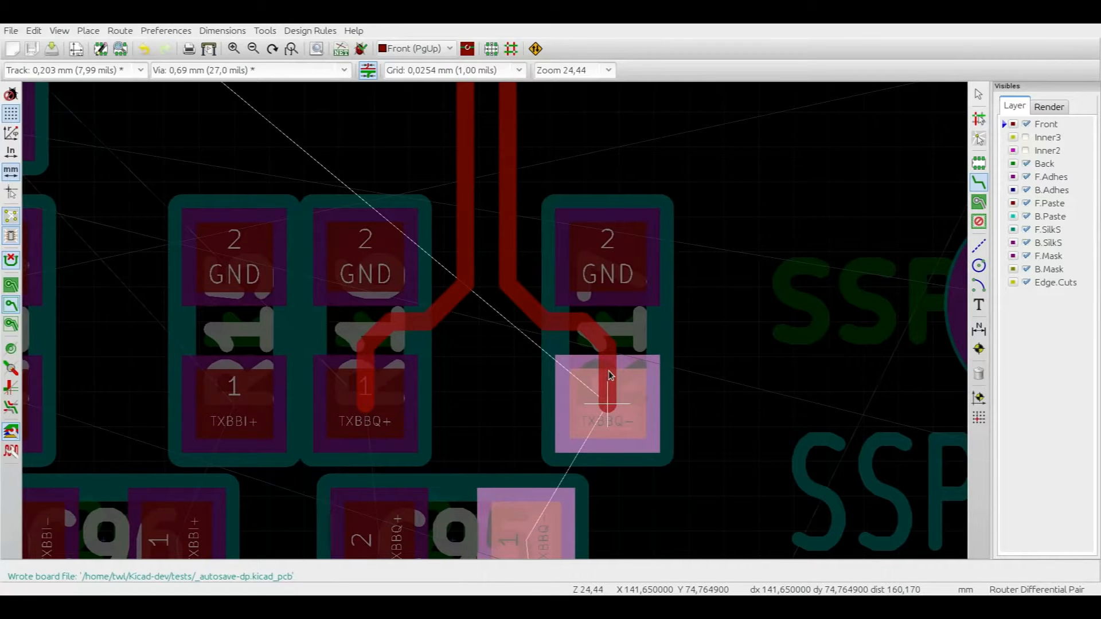
click(609, 375)
Step: Route the TXBBI differential pair from pads 43 and 42 and place a pair of through vias above capacitor C92
scroll(666, 111, down, 2)
middle_drag(665, 111, 741, 424)
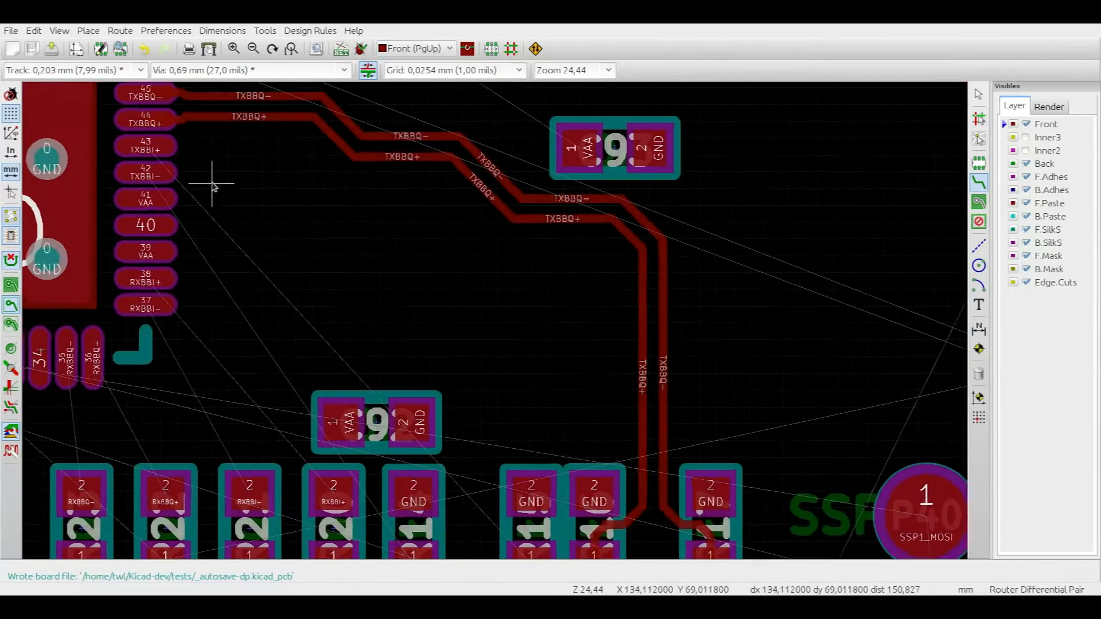
scroll(211, 182, up, 2)
click(92, 119)
middle_drag(611, 339, 299, 248)
key(v)
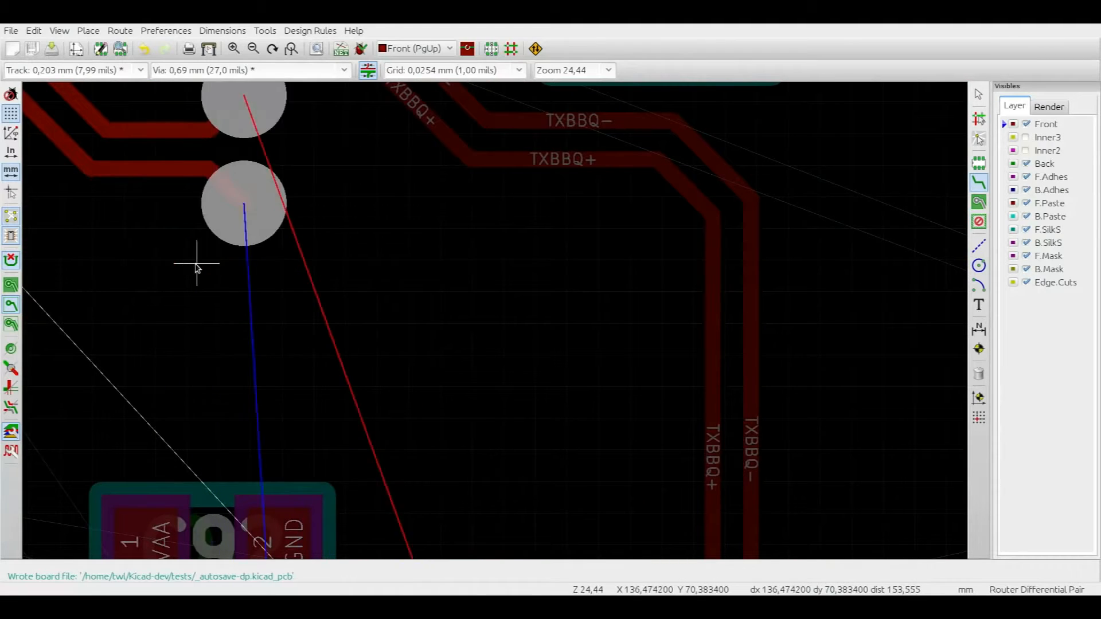
key(v)
right_click(187, 292)
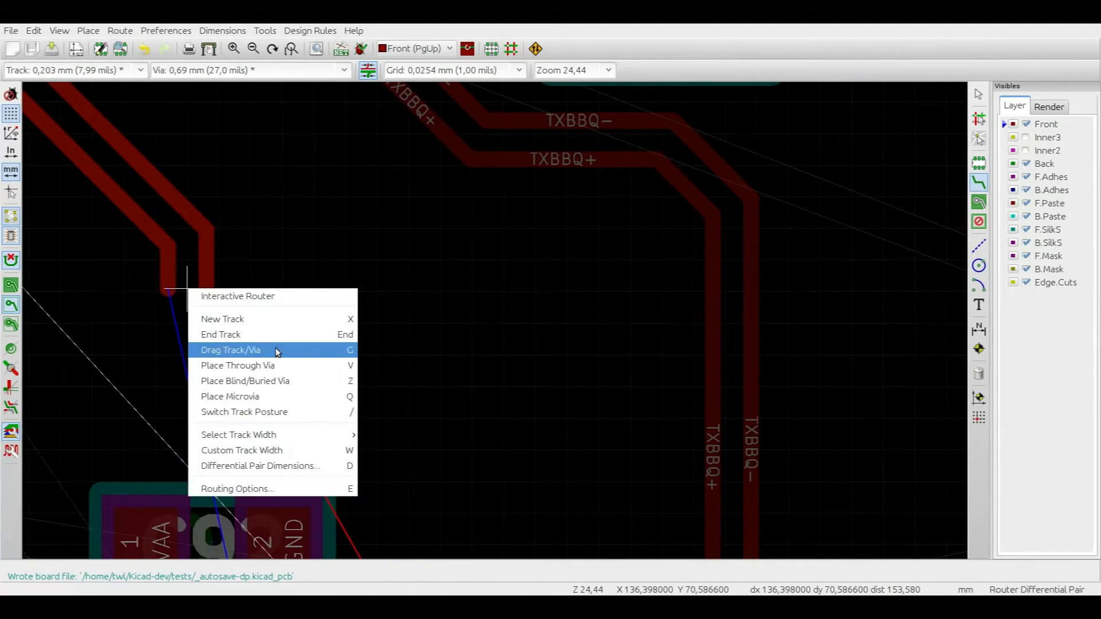
click(280, 365)
click(197, 327)
Step: Continue the TXBBI pair on Back past C92 and the resistor rows, and place a second pair of vias below them
middle_drag(384, 430, 447, 224)
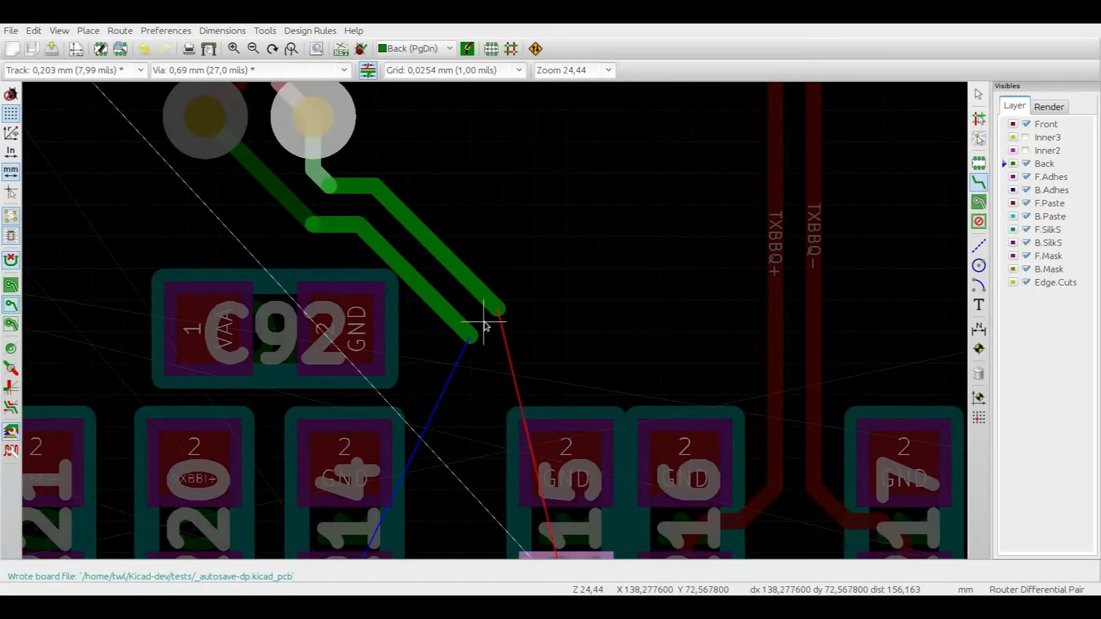
middle_drag(481, 450, 456, 171)
middle_drag(449, 485, 479, 158)
middle_drag(424, 413, 468, 199)
key(v)
click(464, 330)
middle_drag(567, 274, 570, 370)
key(Escape)
Step: Extend the TXBBI pair on Front from its lower vias, diagonally past the COM capacitor and down beside the VAA/GND capacitors
click(705, 367)
middle_drag(738, 433, 644, 336)
scroll(727, 442, down, 2)
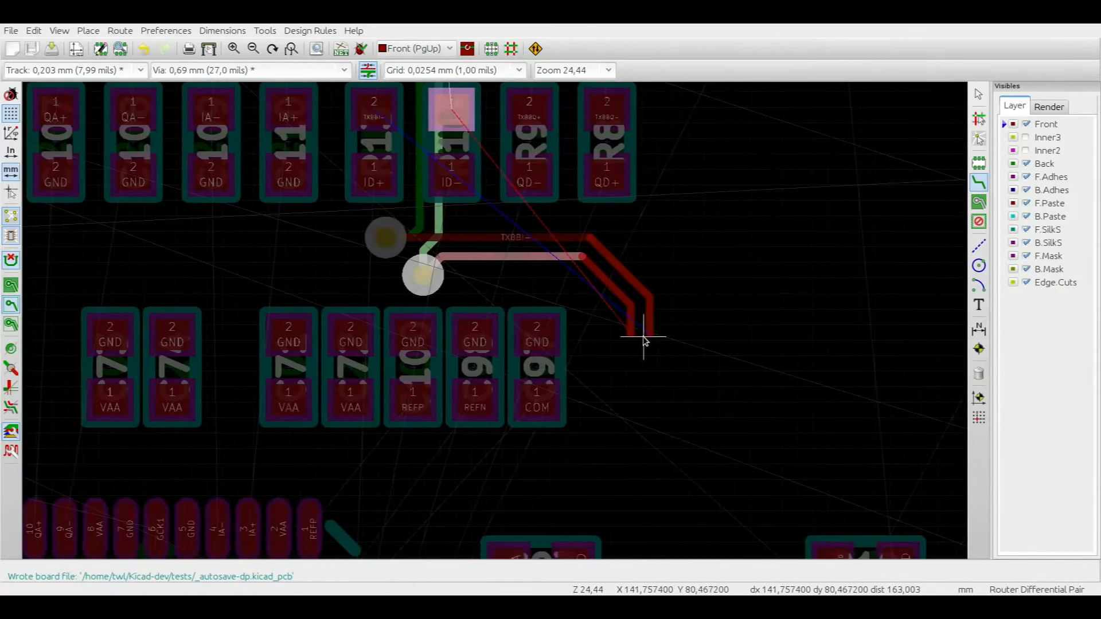
click(645, 338)
middle_drag(652, 445, 652, 265)
click(750, 421)
middle_drag(756, 479, 660, 180)
click(675, 307)
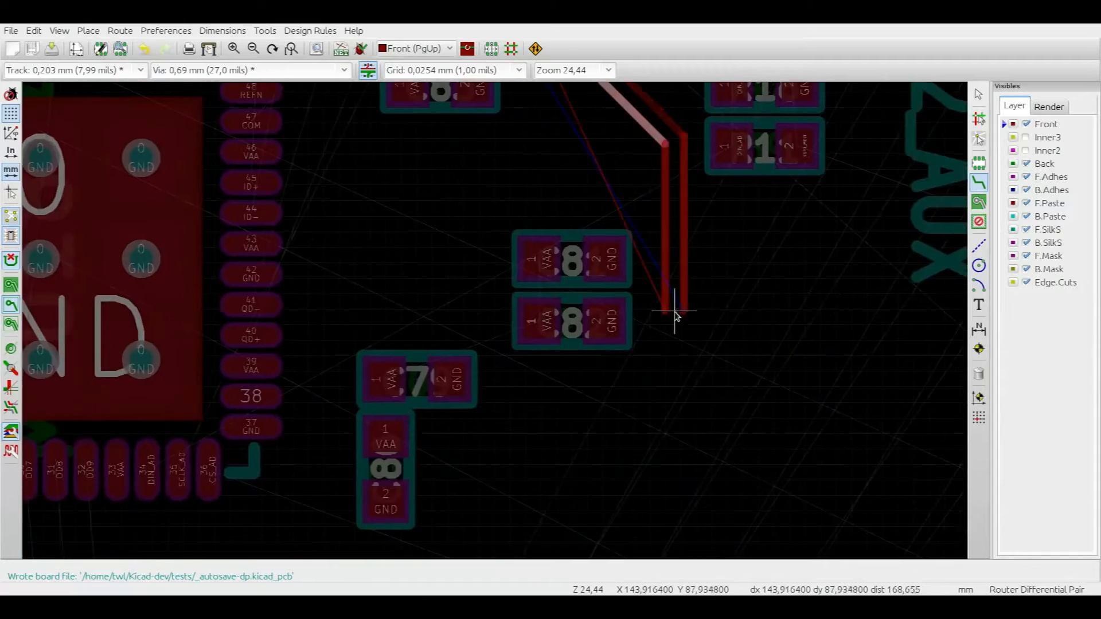
scroll(676, 312, down, 2)
middle_drag(676, 312, 728, 488)
key(Escape)
Step: Route the RXBBI differential pair on Front from pads 38 and 37 to the RXBBI+ and RXBBI- resistor pads
middle_drag(403, 86, 432, 353)
scroll(443, 236, up, 3)
click(360, 190)
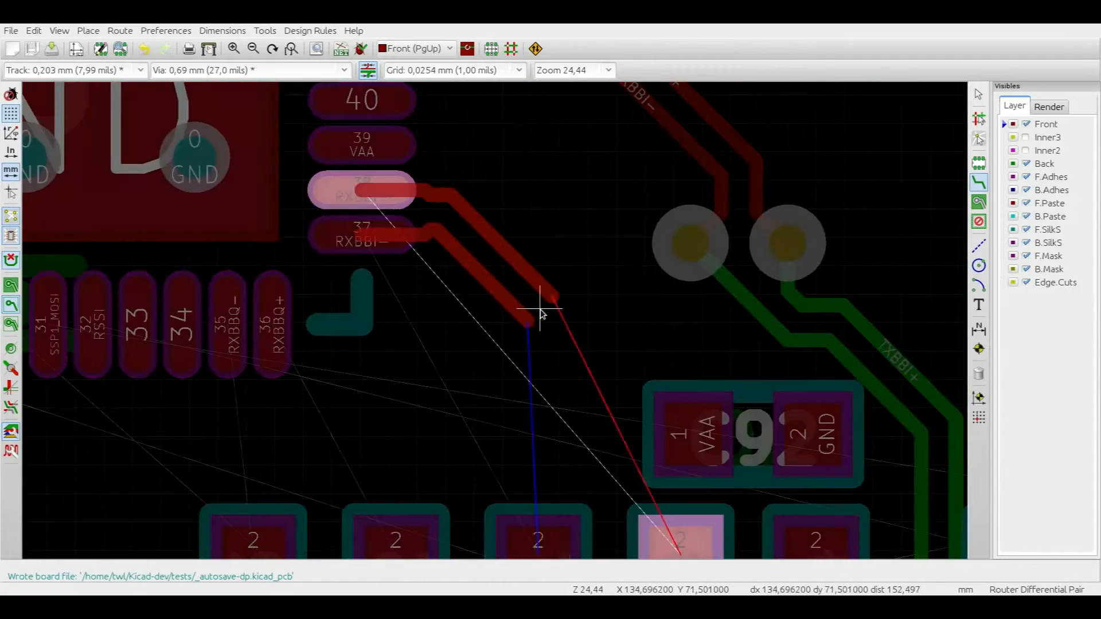
click(538, 309)
middle_drag(571, 441, 513, 307)
click(626, 428)
Step: Route the RXBBQ differential pair on Front from pads 35 and 36 to the RXBBQ- and RXBBQ+ resistor pads
middle_drag(236, 193, 383, 287)
click(367, 321)
middle_drag(391, 401, 428, 335)
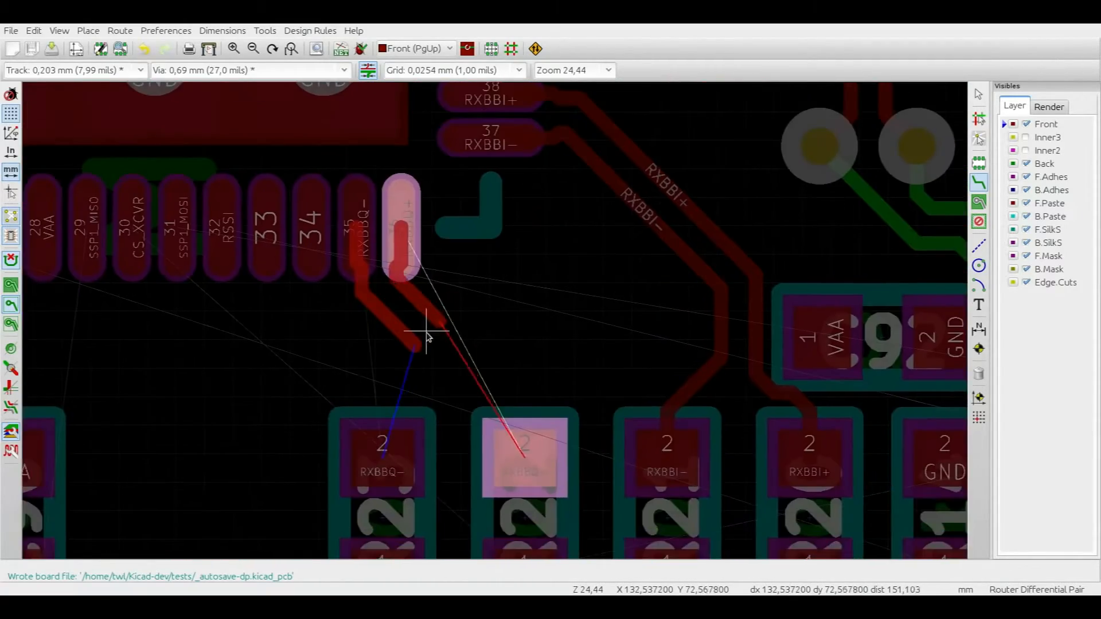
click(538, 458)
middle_drag(433, 381, 213, 372)
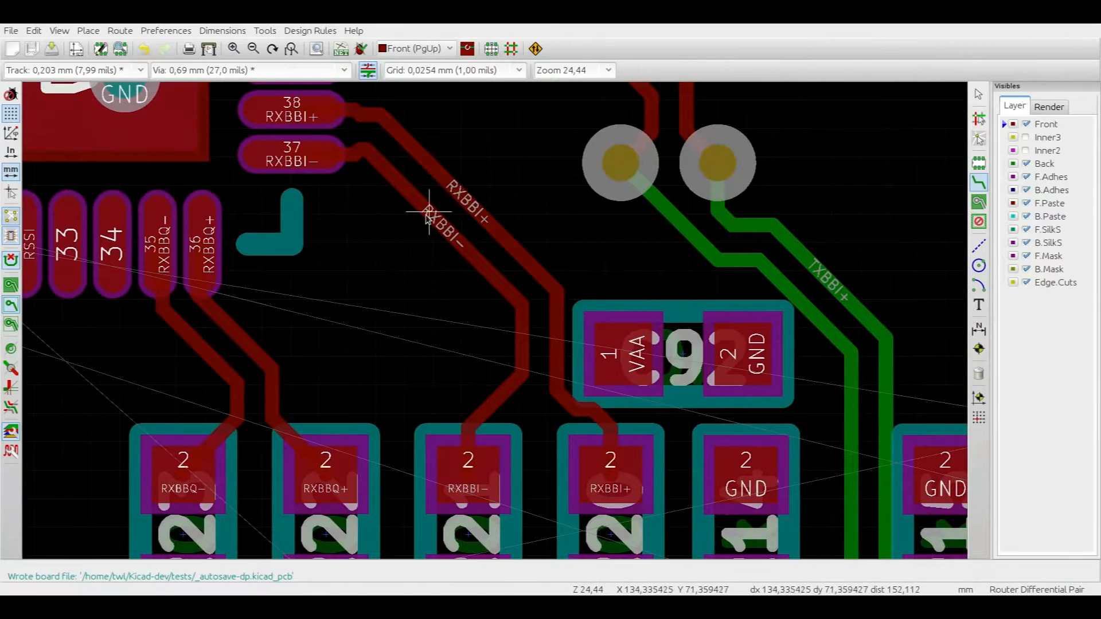
Step: Reshape the RXBBI and TXBBI differential pairs by moving their routed segments near the chip pads and vias
middle_drag(429, 212, 270, 372)
ctrl+click(272, 372)
click(310, 353)
middle_drag(343, 213, 319, 368)
ctrl+click(391, 301)
click(391, 300)
ctrl+click(519, 227)
click(502, 161)
Step: Reshape the stepped TXBBQ differential pair into one long straight diagonal passing below capacitor C93
middle_drag(651, 255, 509, 260)
ctrl+click(556, 244)
middle_drag(768, 407, 572, 315)
ctrl+click(618, 247)
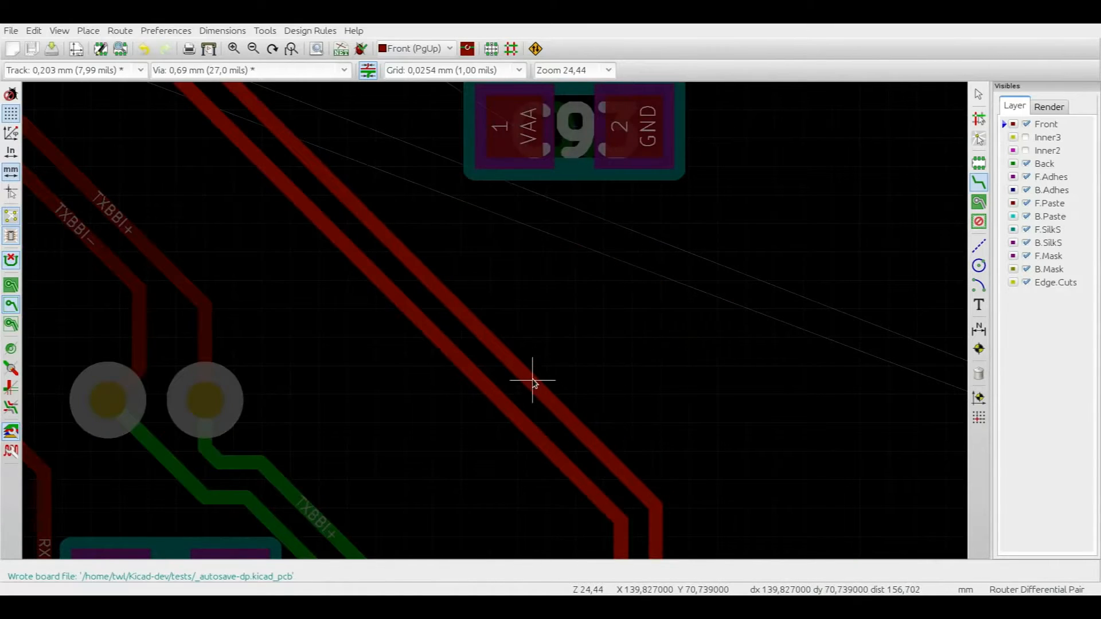
click(532, 380)
Step: Reroute the ends of the TXBBQ- and TXBBQ+ tracks as single tracks running diagonally into pad 1 of R17 and R16
middle_drag(585, 404, 607, 99)
middle_drag(687, 432, 627, 307)
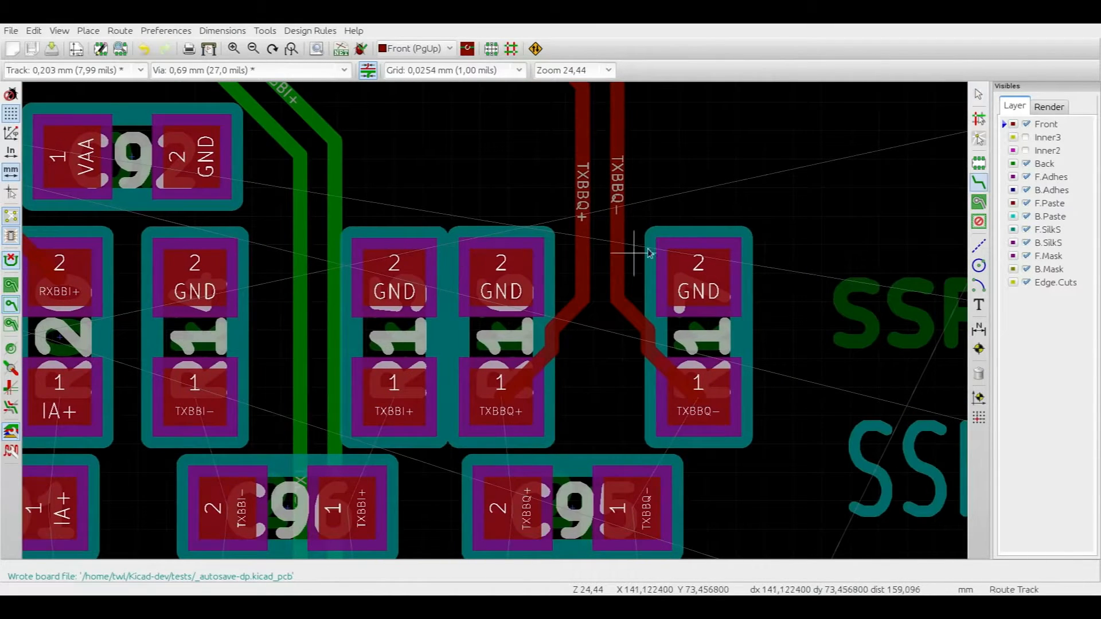
ctrl+click(648, 253)
click(623, 344)
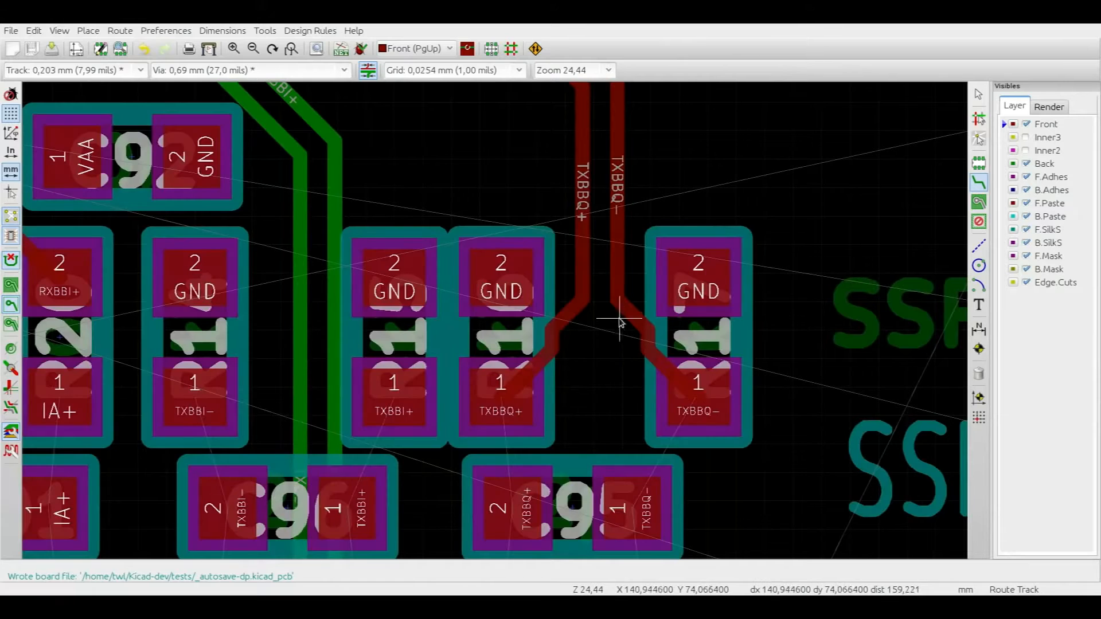
scroll(620, 313, up, 1)
click(118, 30)
click(150, 46)
scroll(638, 327, up, 2)
click(598, 265)
click(756, 467)
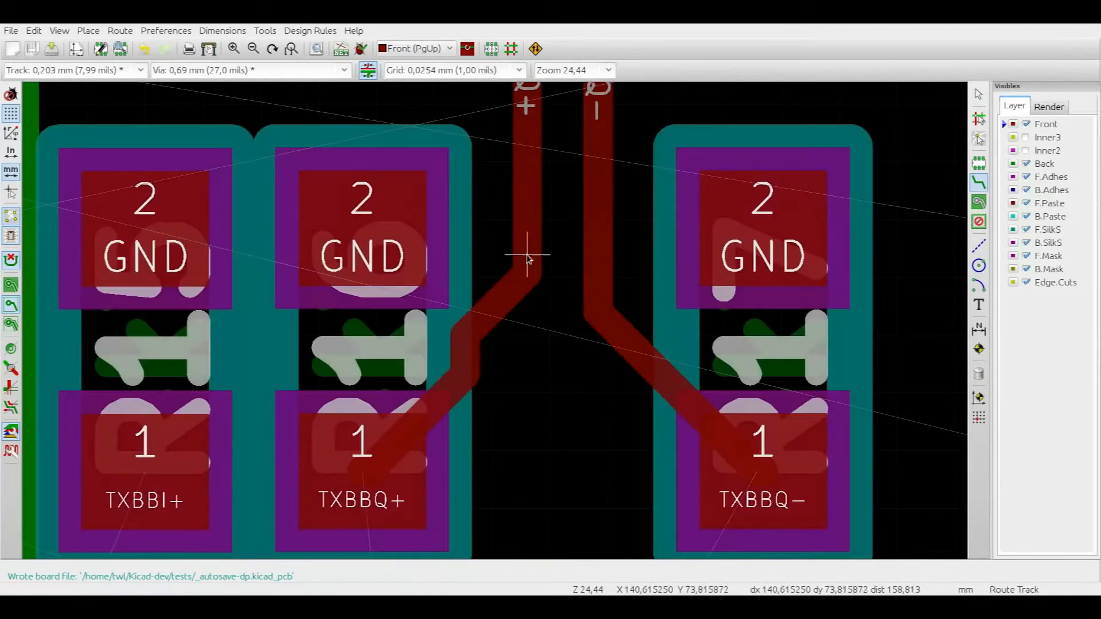
click(540, 275)
click(362, 453)
scroll(481, 395, down, 2)
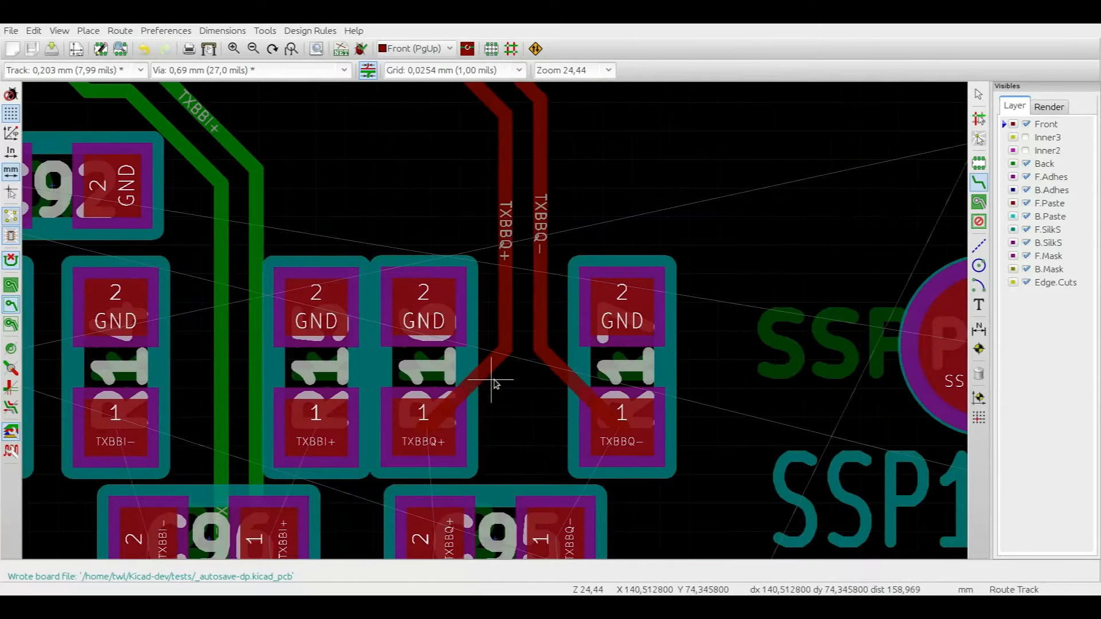
middle_drag(533, 281, 539, 189)
scroll(545, 201, down, 2)
middle_drag(611, 413, 600, 279)
middle_drag(655, 369, 651, 246)
scroll(643, 255, down, 2)
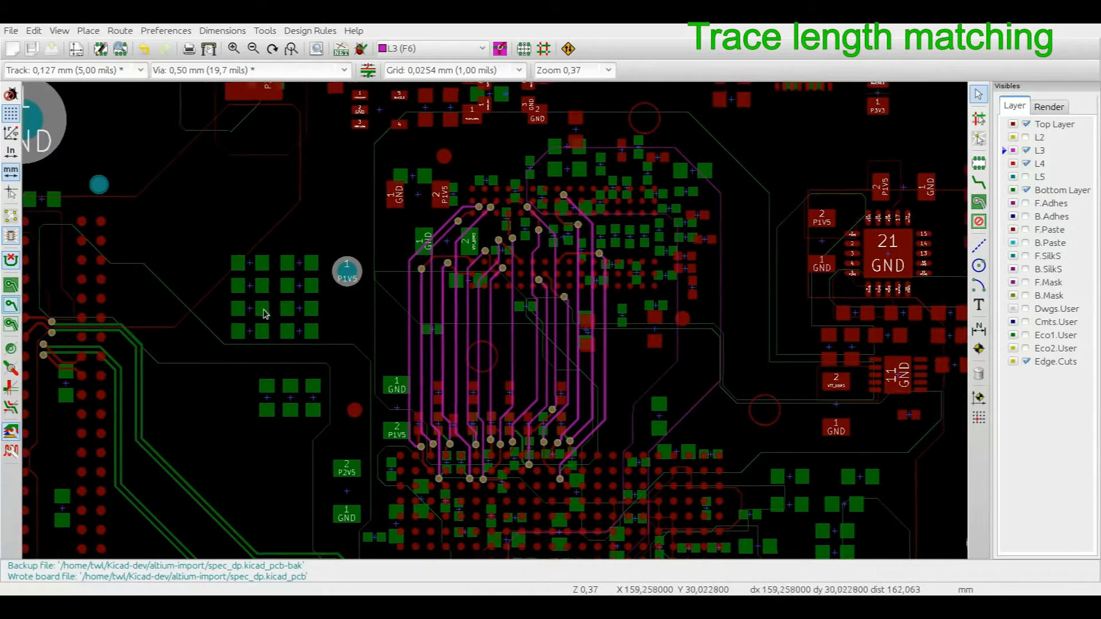
Step: Start tuning the length of the DDR3_DQ14 track on L3, adding meanders from its lower end up to the upper diagonal
scroll(574, 370, up, 2)
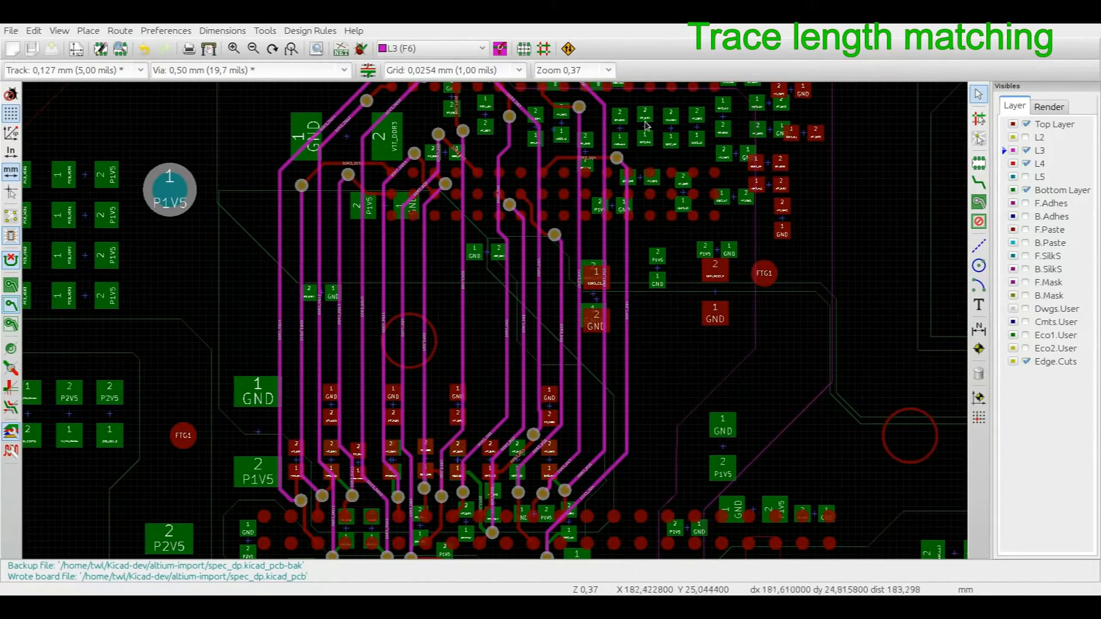
middle_drag(536, 121, 556, 252)
middle_drag(797, 448, 758, 99)
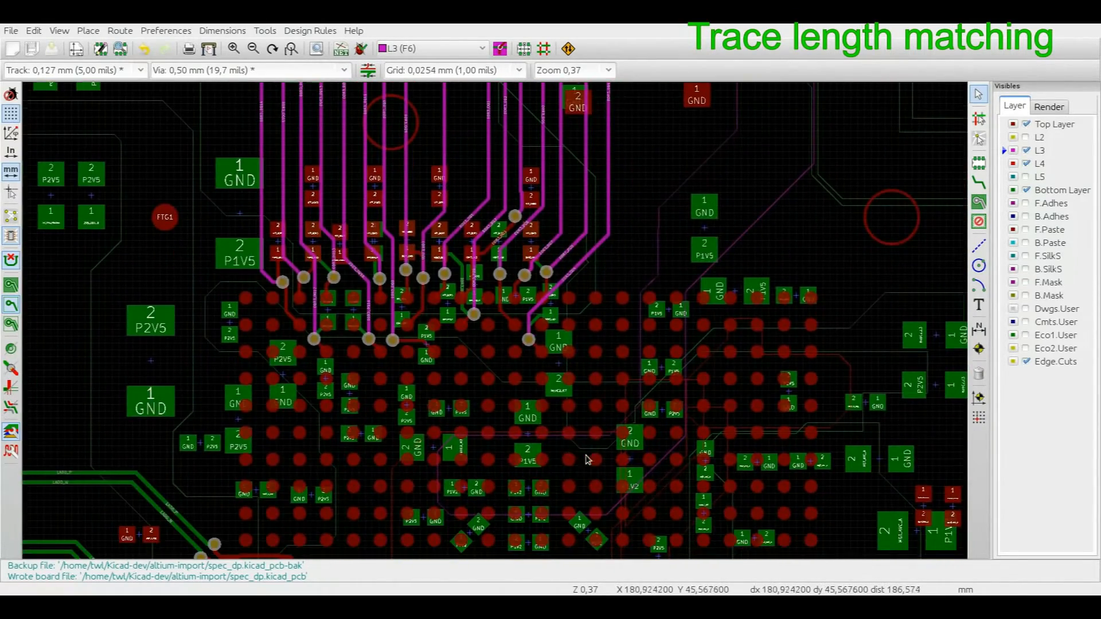
middle_drag(316, 400, 312, 270)
middle_drag(433, 125, 475, 281)
mouse_move(706, 278)
middle_down()
mouse_move(743, 502)
mouse_move(735, 497)
middle_up()
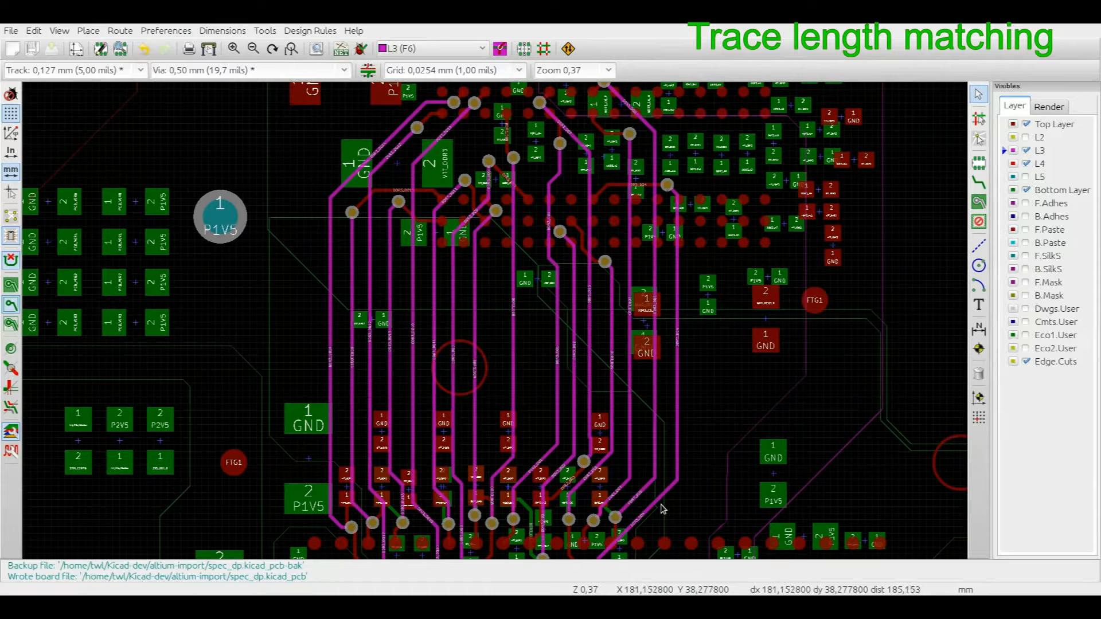
click(121, 31)
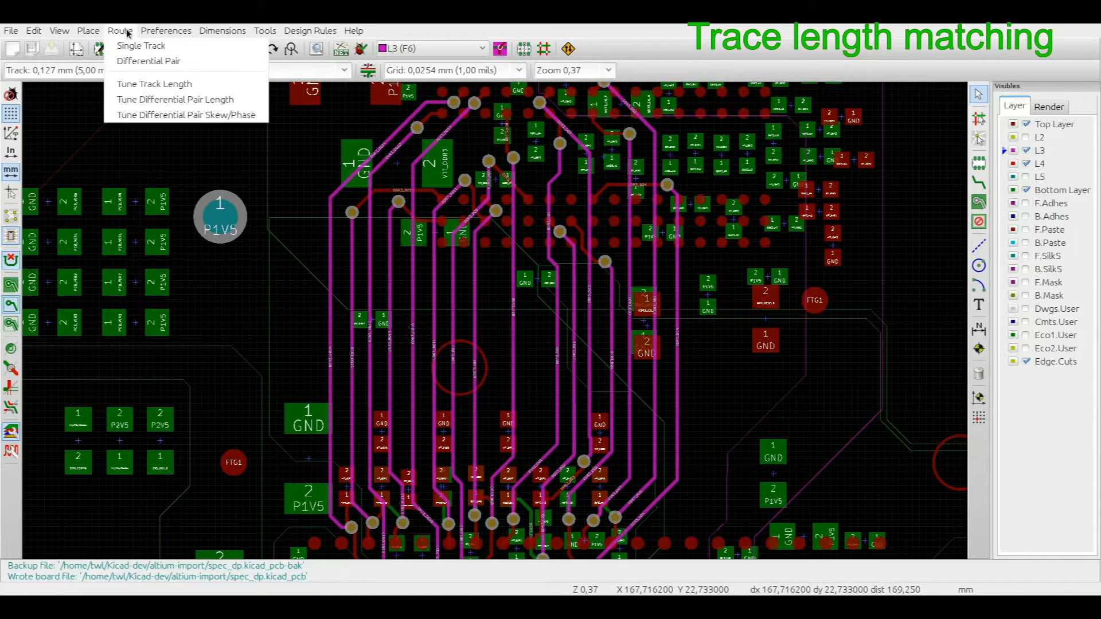
click(155, 84)
scroll(320, 475, up, 2)
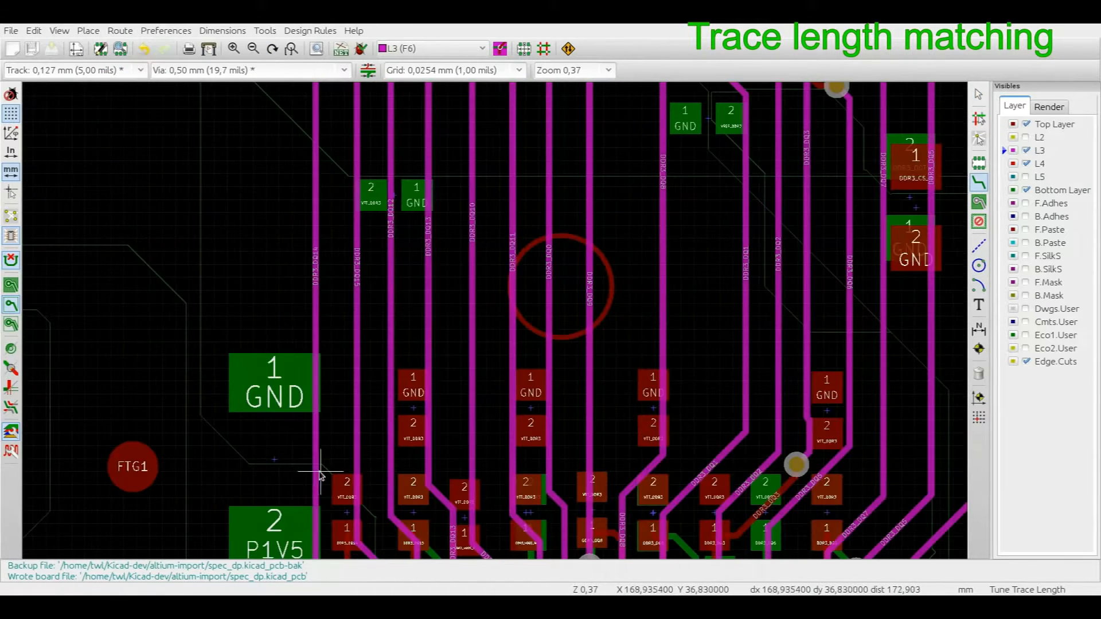
click(314, 473)
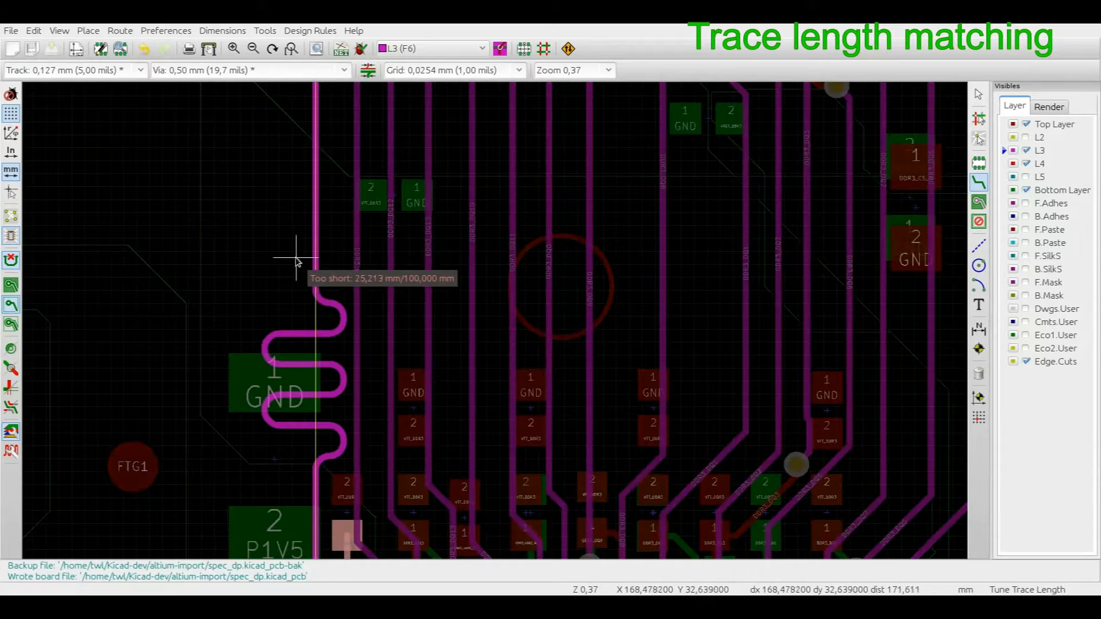
scroll(310, 222, down, 2)
scroll(347, 195, up, 1)
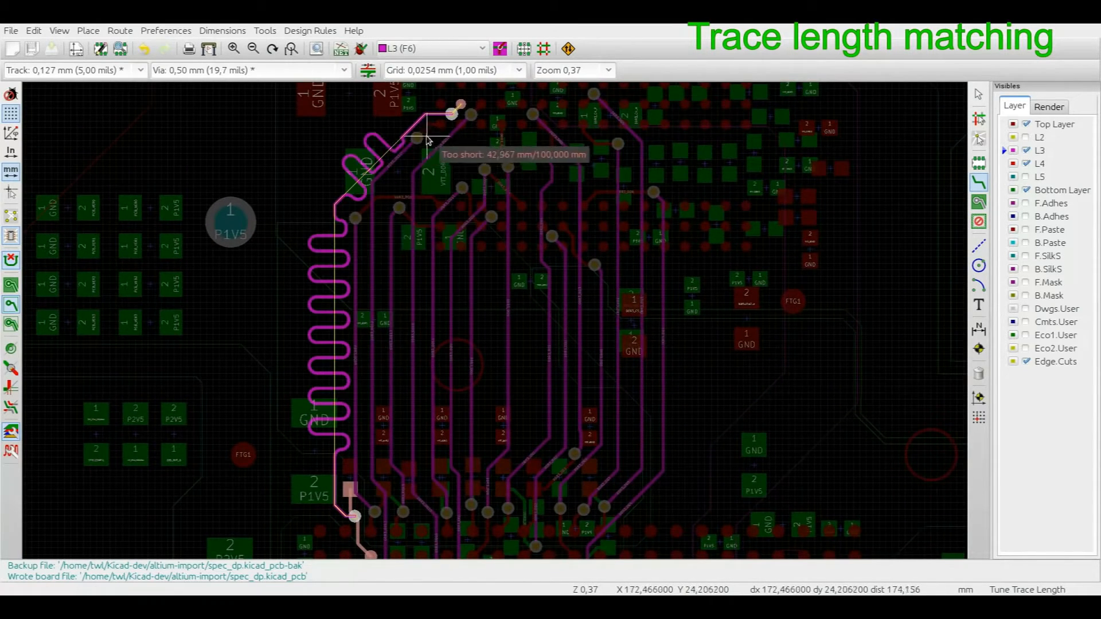
scroll(424, 135, up, 1)
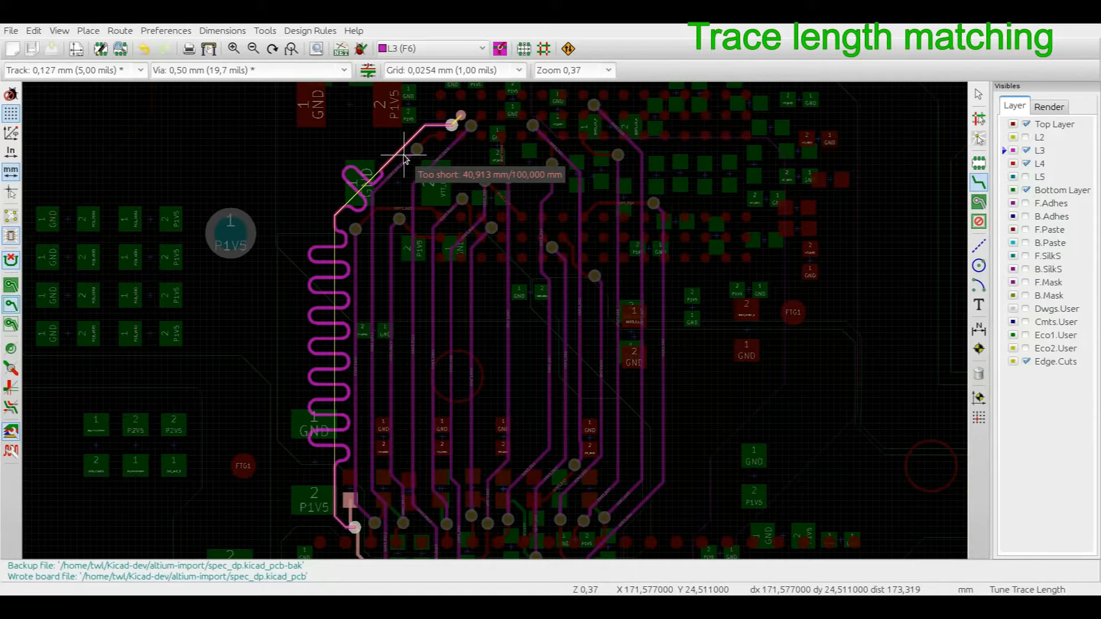
Step: Set the target length to 25 mm and place the tuning meanders on the lower part of the DDR3_DQ14 track
right_click(404, 159)
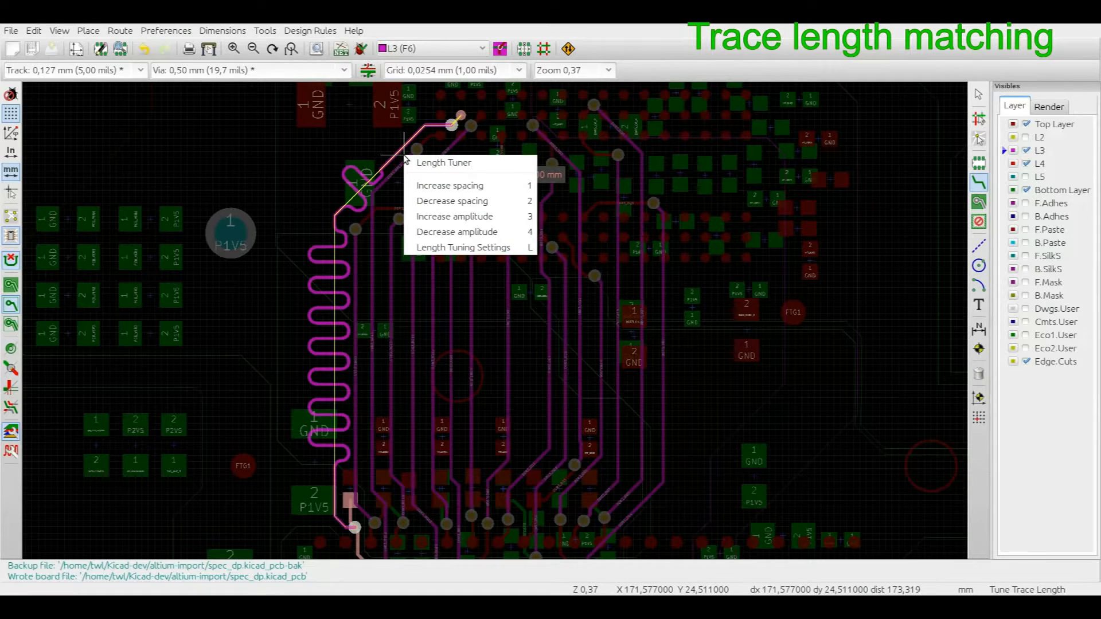
click(479, 251)
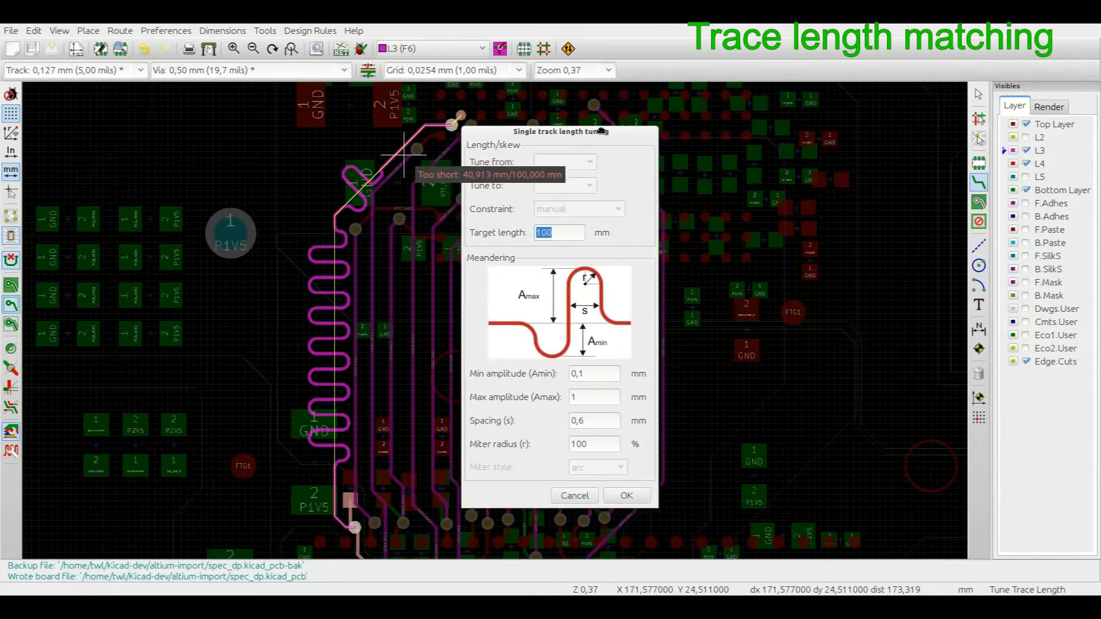
text(25)
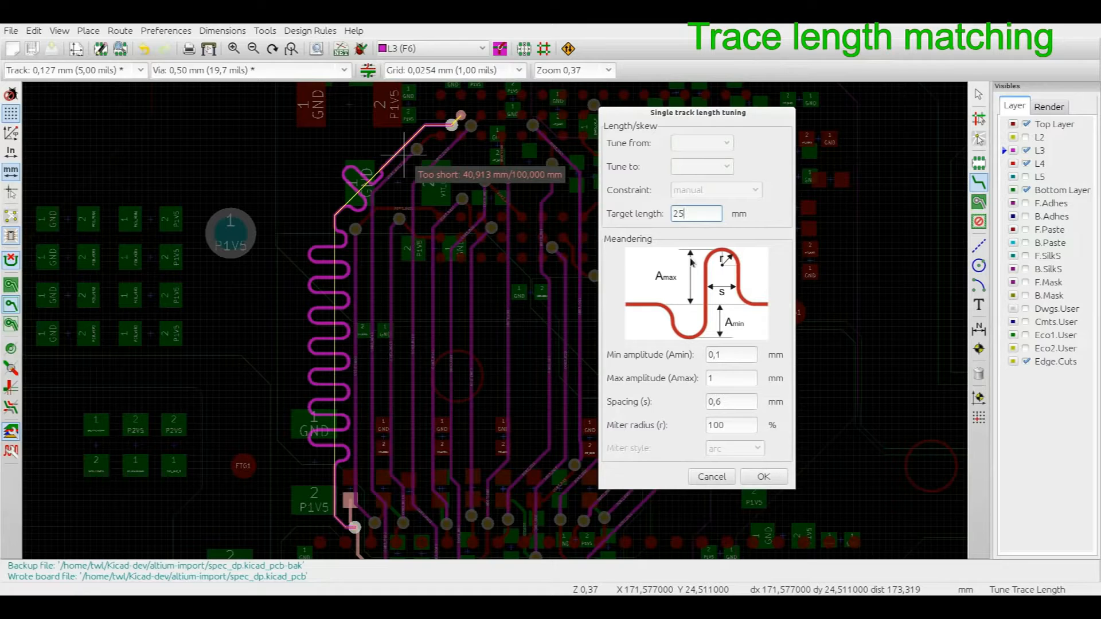
click(763, 476)
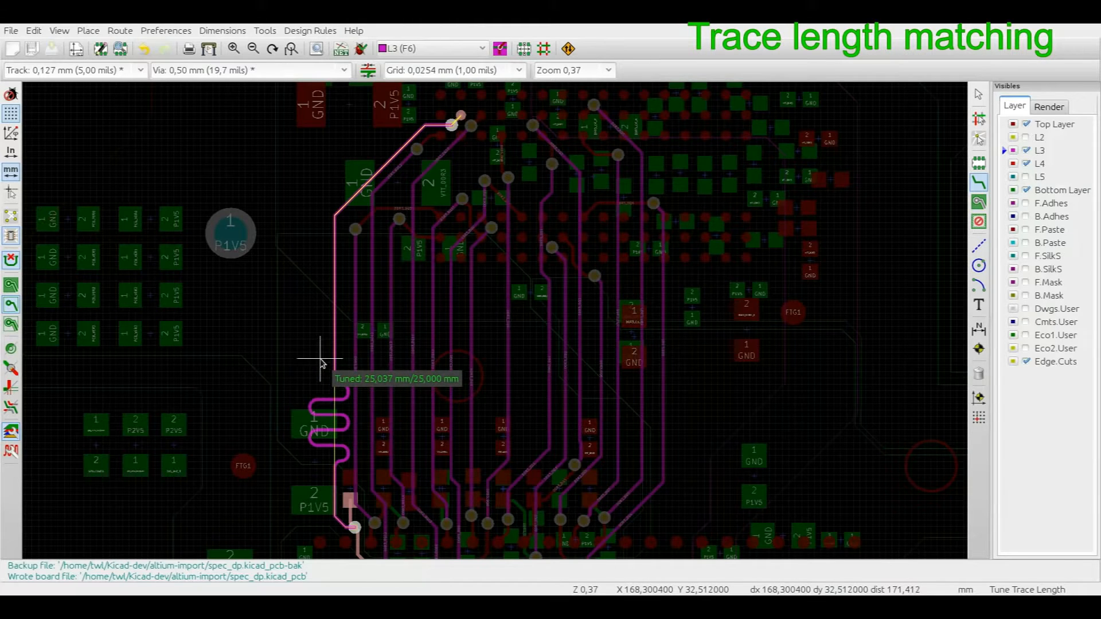
scroll(320, 362, up, 4)
click(325, 217)
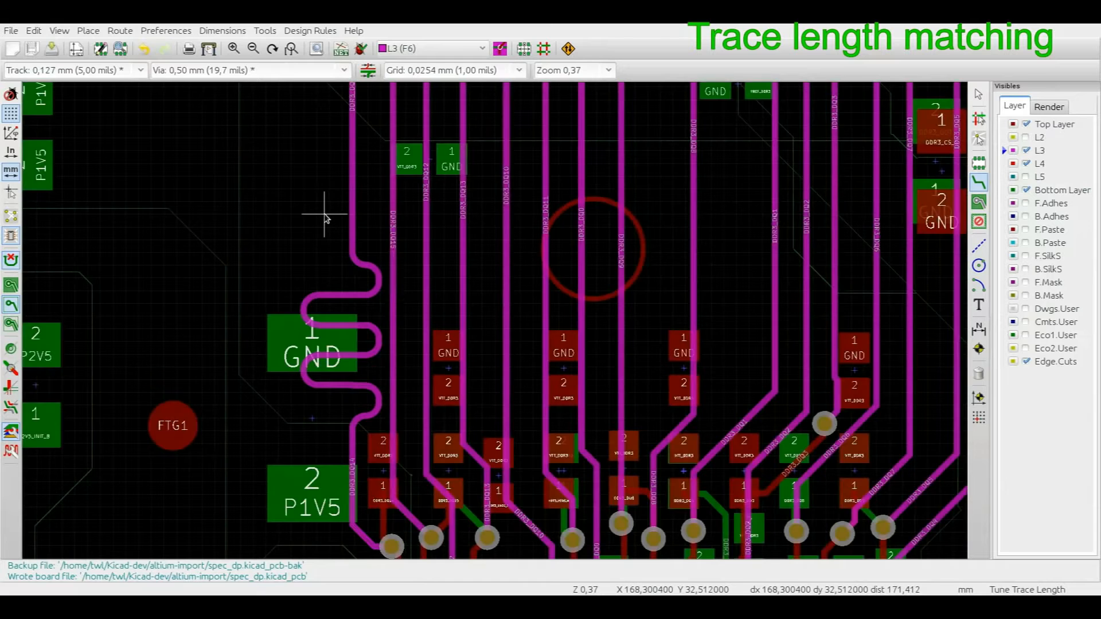
Step: Tune the DDR3_DQ15 track to the 25 mm target with meanders up to its upper via, decreasing the meander spacing three times
click(392, 172)
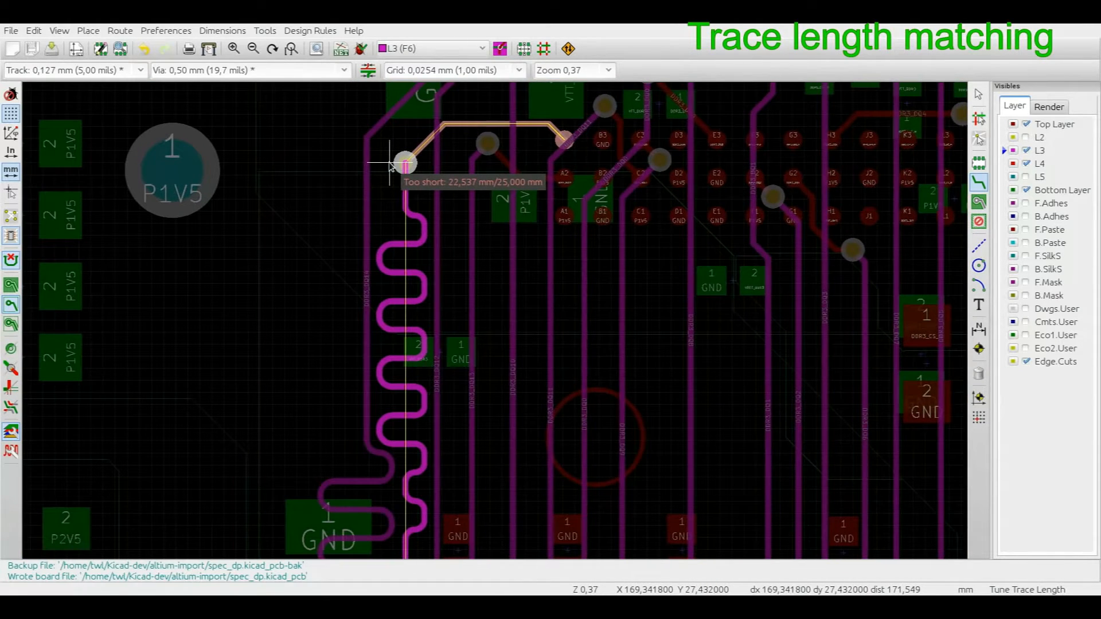
right_click(390, 163)
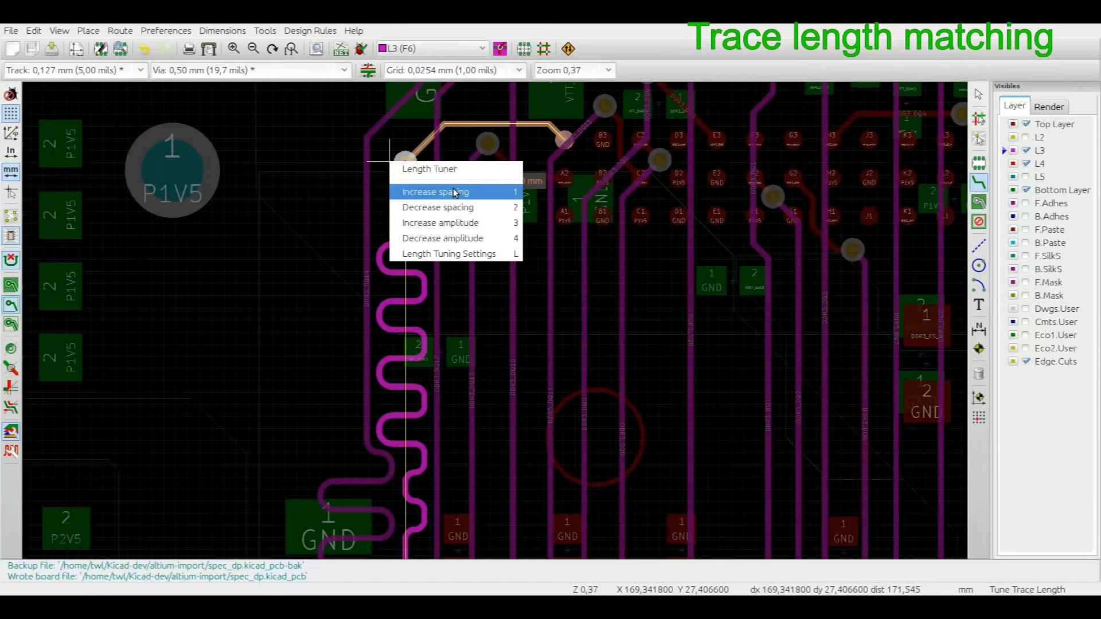
click(456, 208)
right_click(394, 164)
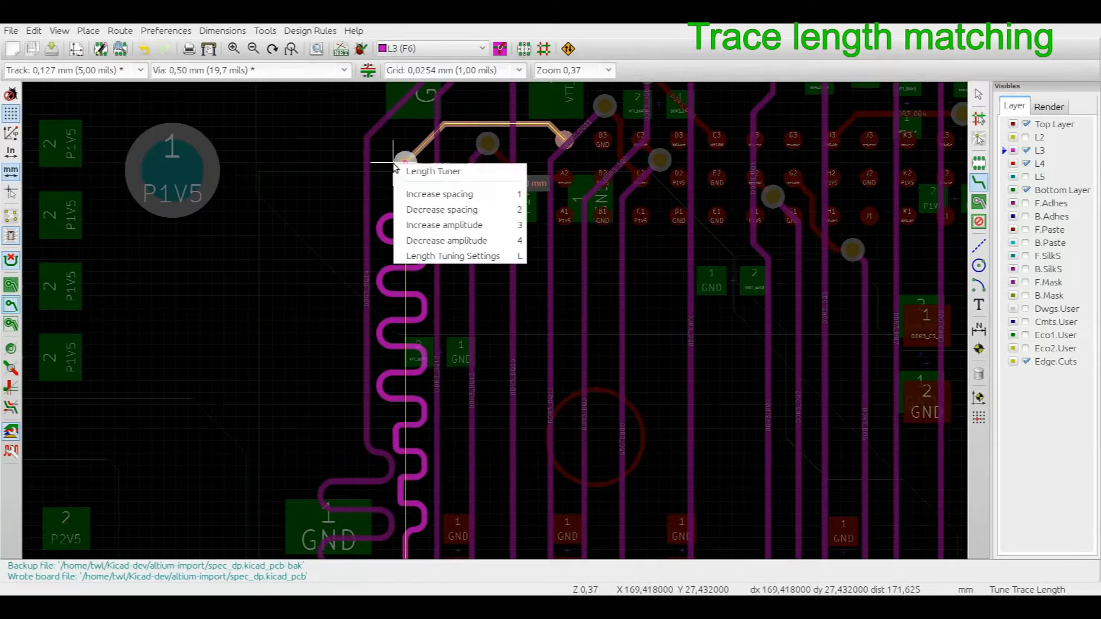
click(430, 210)
right_click(402, 164)
click(430, 209)
scroll(409, 167, down, 1)
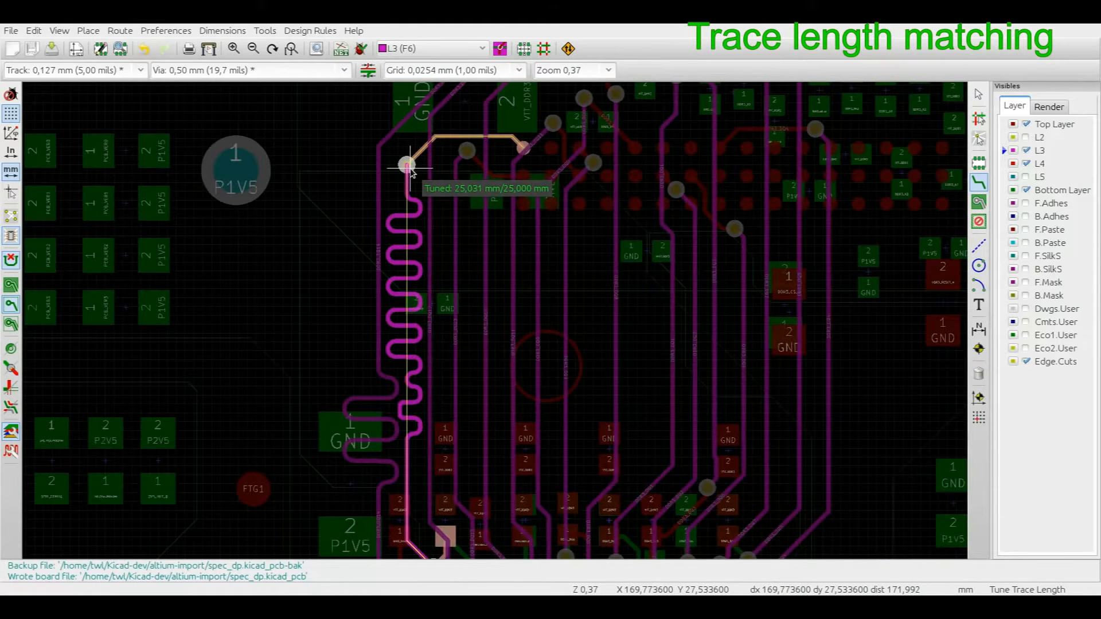
click(409, 167)
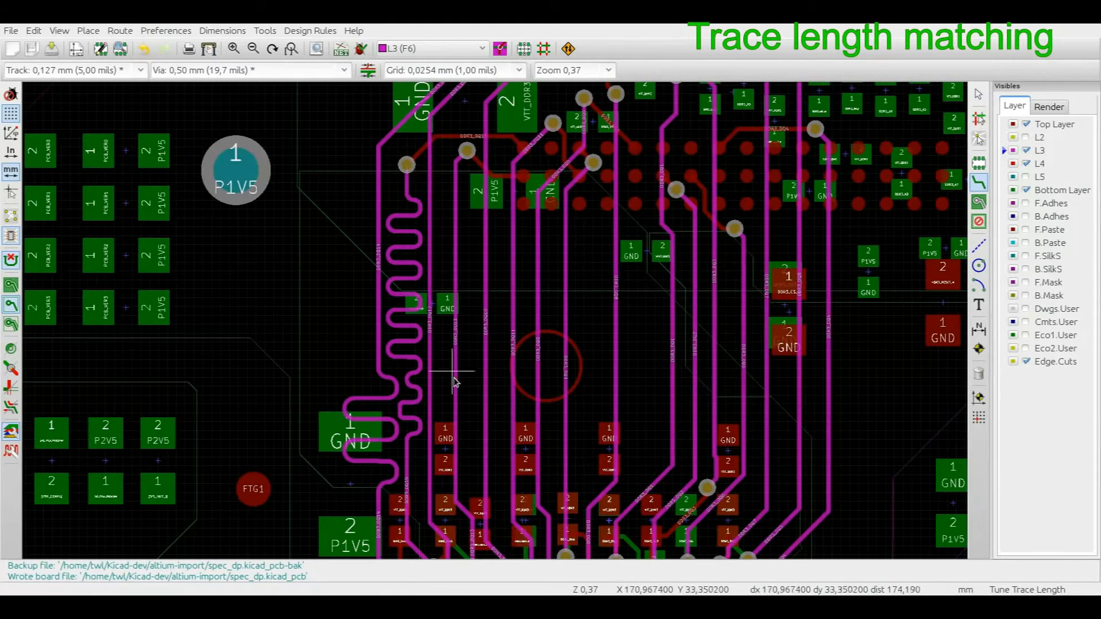
Step: Add length-tuning meanders to the DDR3_DQ12 and DDR3_DQ13 tracks up to their upper vias, matching the 25 mm target
click(430, 478)
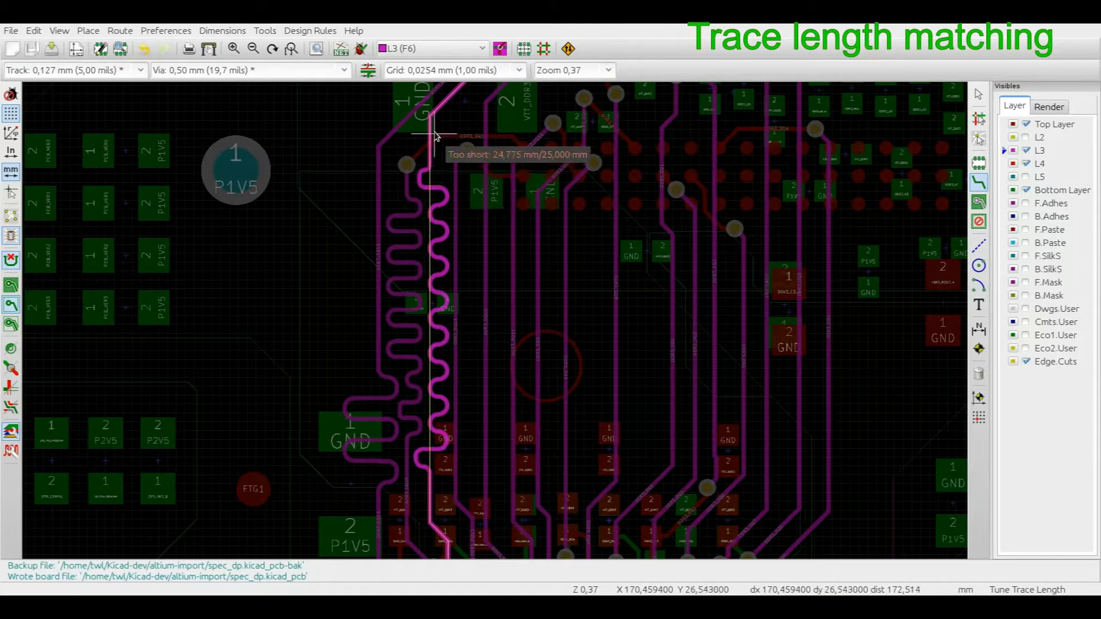
scroll(435, 135, up, 3)
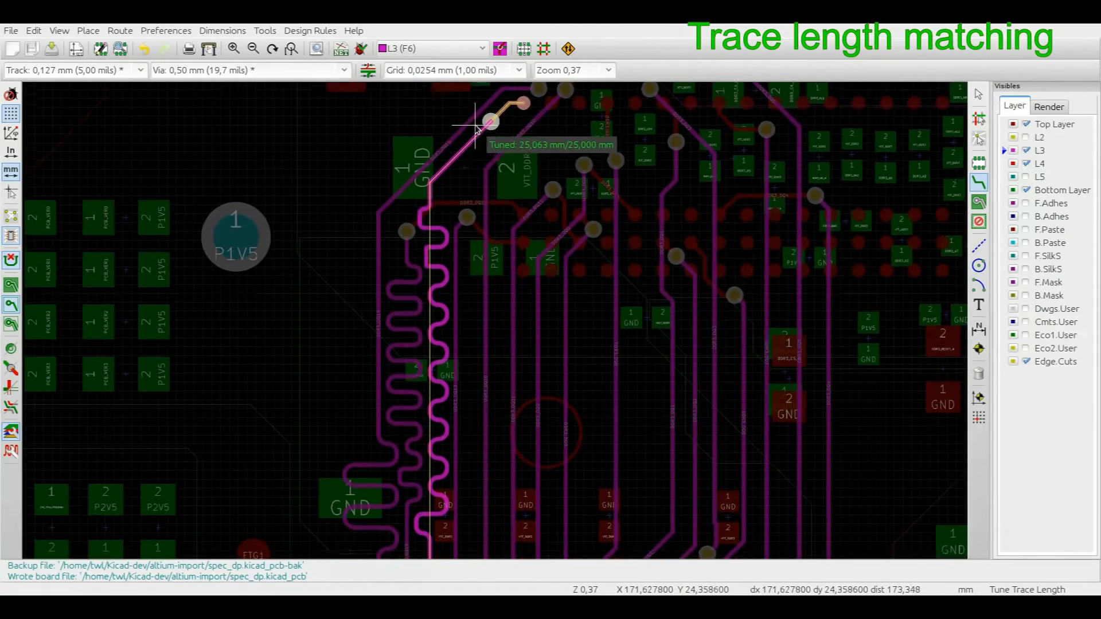
click(476, 136)
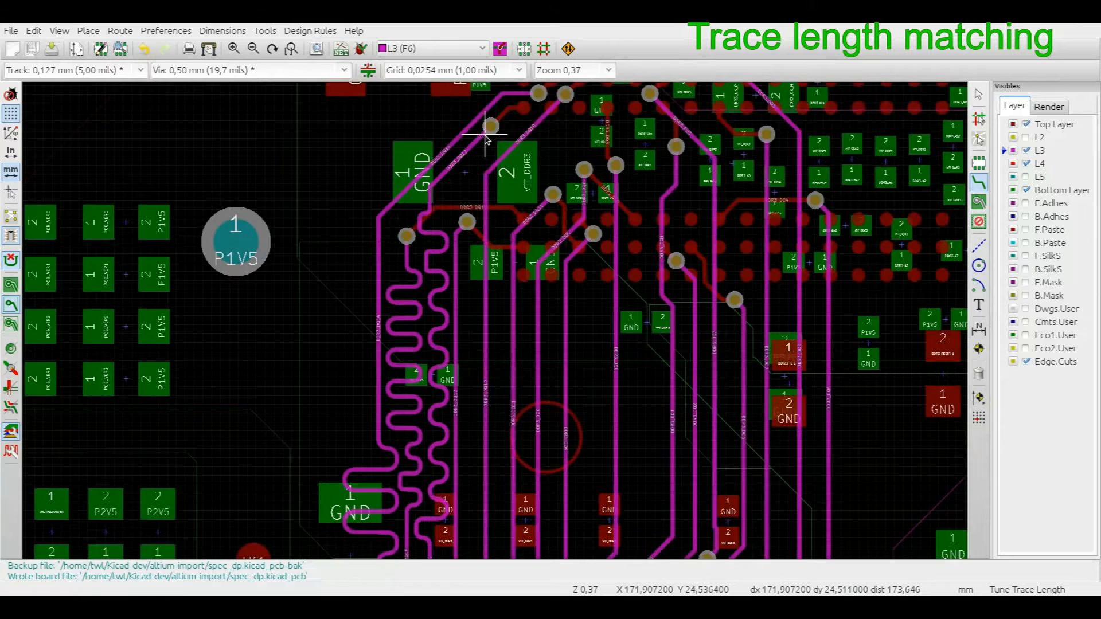
scroll(476, 370, down, 5)
click(447, 461)
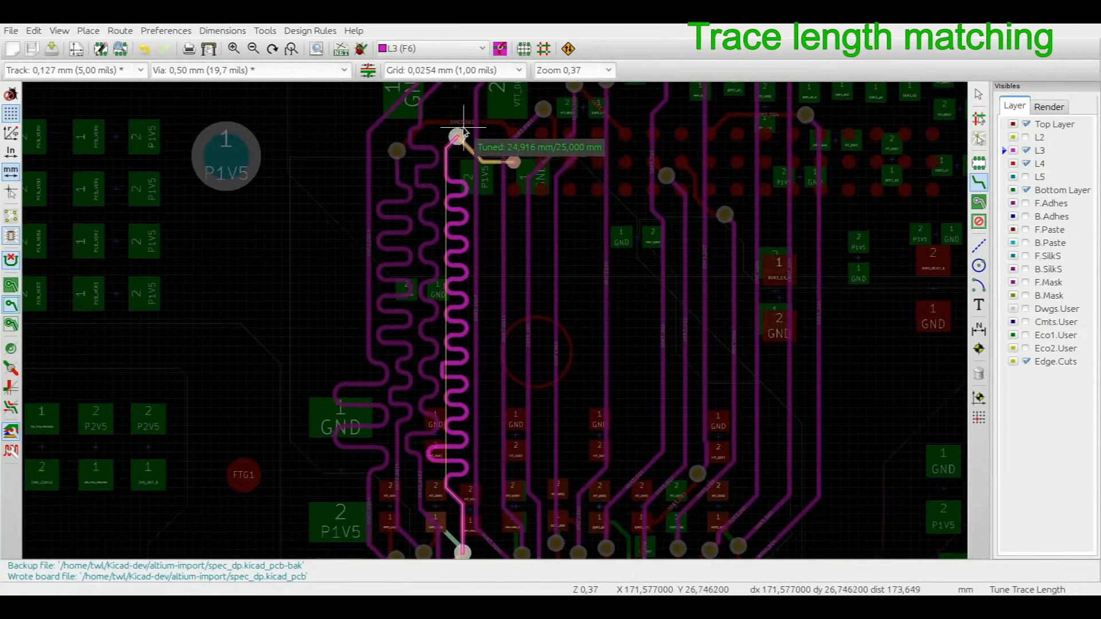
click(468, 139)
Step: Add length-tuning meanders to the DDR3_DQ10 and DDR3_DQ11 tracks from their lower ends upward
click(486, 544)
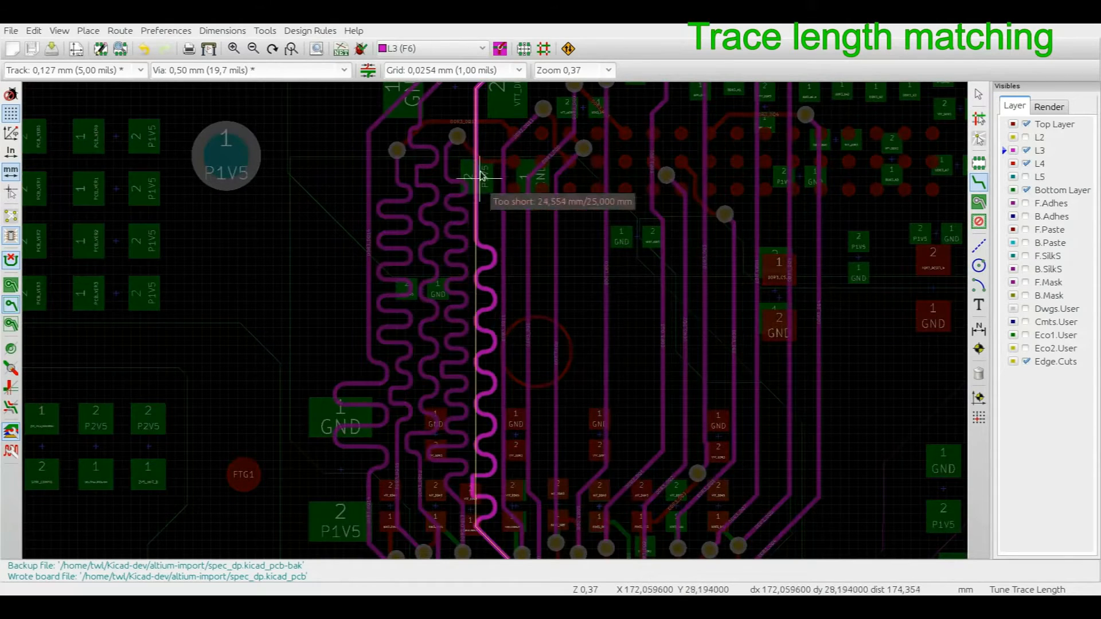
click(485, 145)
click(504, 491)
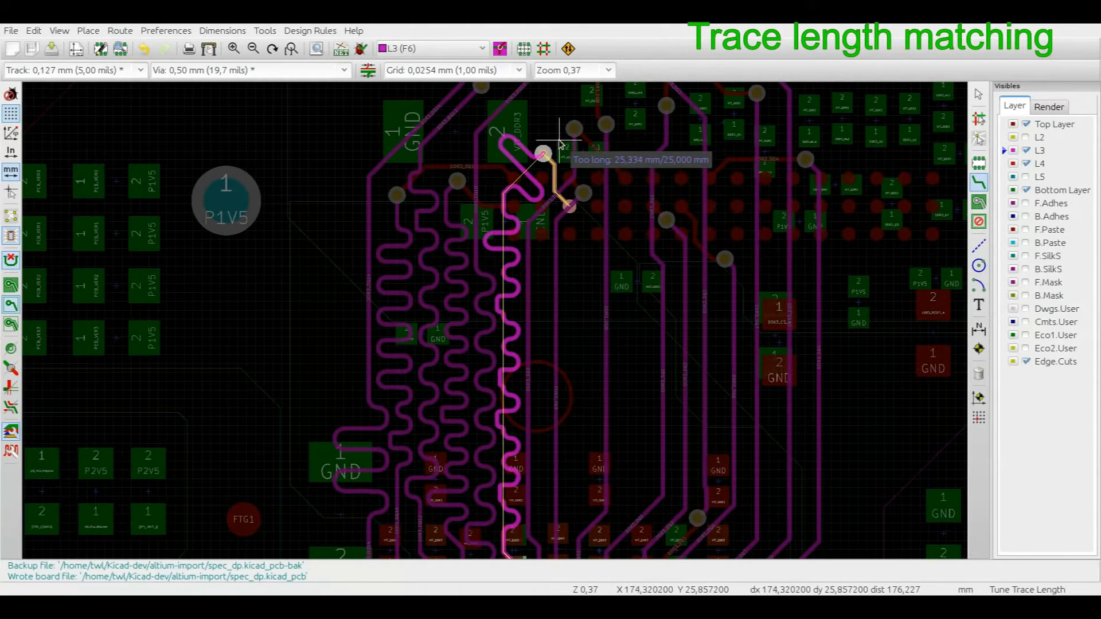
click(559, 141)
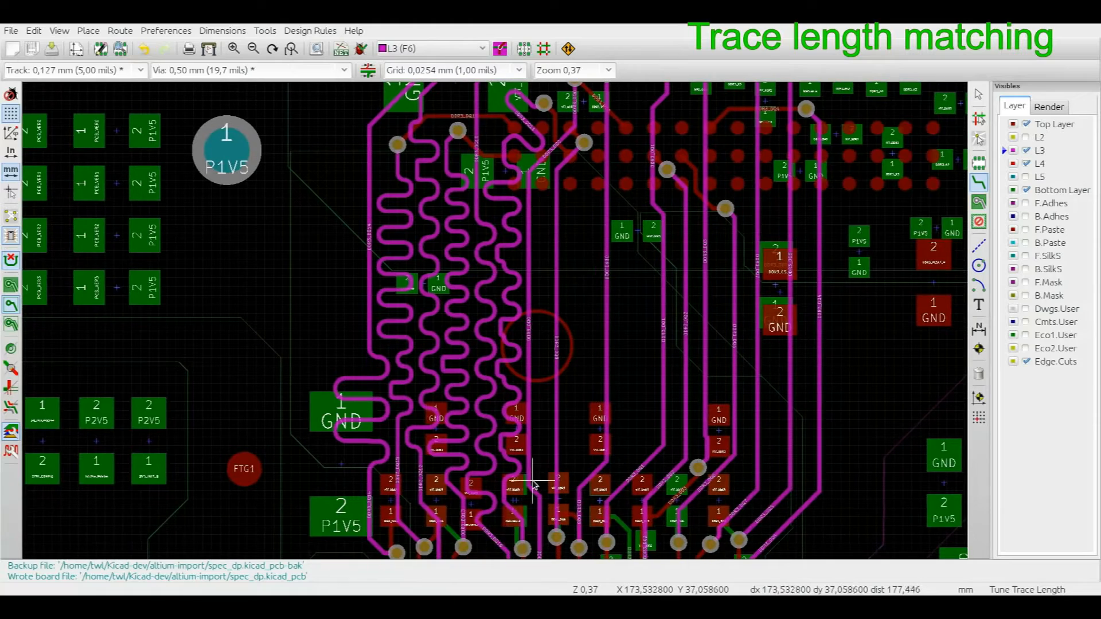
Step: Place length-tuning meanders on three more straight L3 tracks between DDR3_DQ11 and DDR3_DQ2
click(532, 481)
click(563, 153)
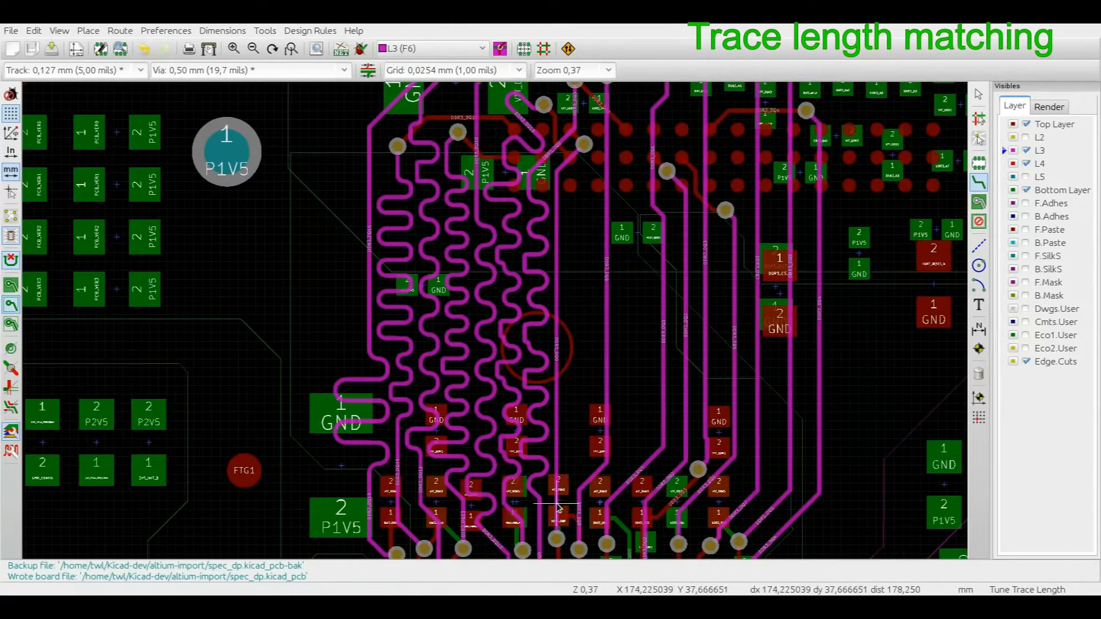
click(578, 504)
click(613, 134)
click(664, 436)
click(633, 154)
middle_drag(680, 472, 541, 363)
click(522, 423)
key(Escape)
middle_drag(526, 454, 501, 269)
scroll(501, 269, up, 1)
click(455, 388)
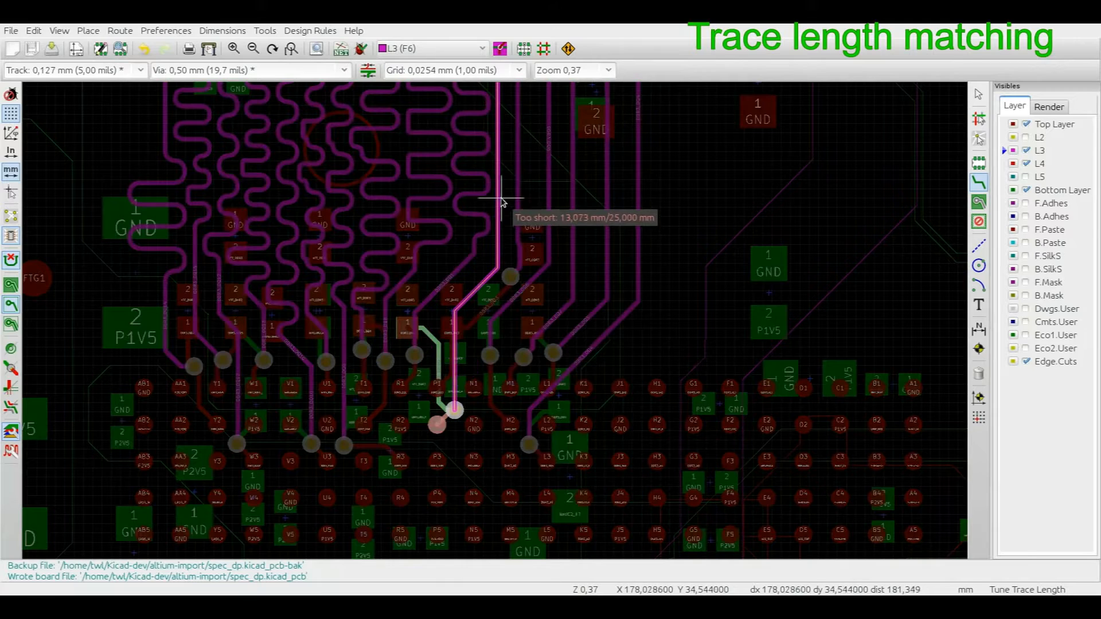
middle_drag(510, 109, 480, 262)
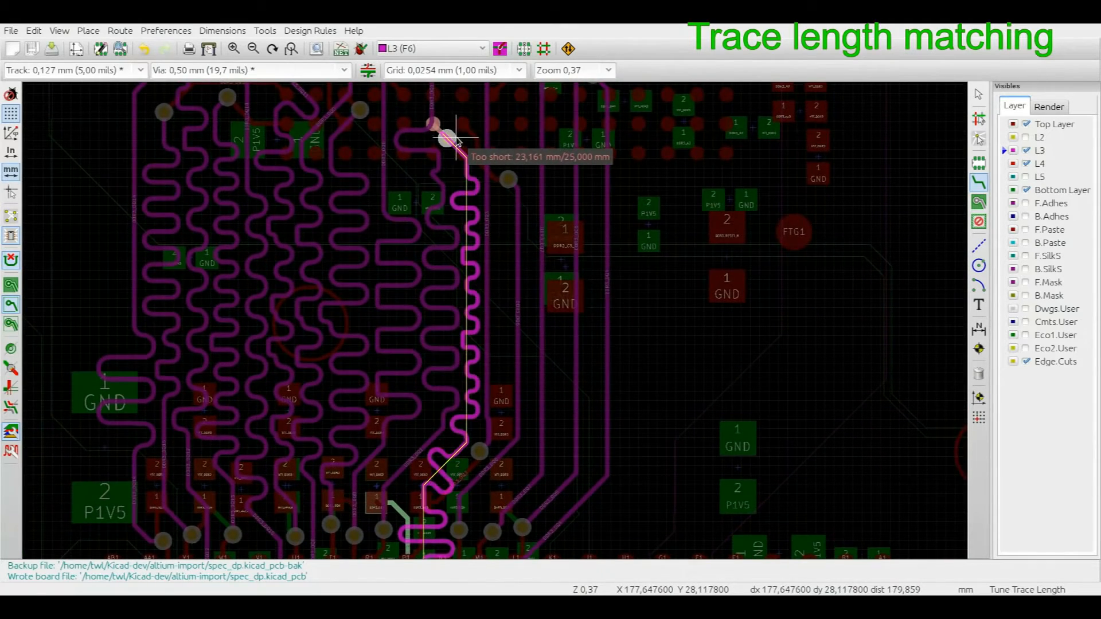
key(Escape)
Step: Shift the DDR3_DQ3 track away from DDR3_DQ2, pushing the neighbouring tracks aside to gain room for meanders
scroll(520, 322, up, 3)
key(Escape)
key(x)
drag(450, 304, 470, 307)
drag(499, 308, 578, 315)
middle_drag(511, 492, 512, 320)
drag(455, 361, 473, 376)
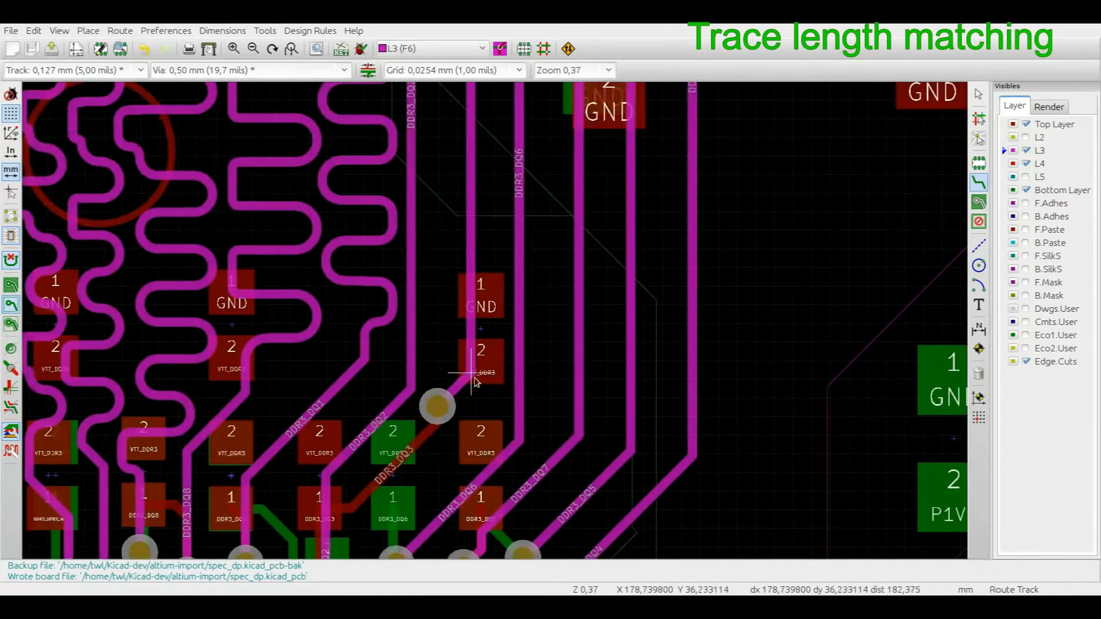
Step: Move the DDR3_DQ3 via down into the lower via row and shift the DDR3_DQ2 track closer to DDR3_DQ3
middle_drag(474, 377, 480, 283)
drag(480, 282, 444, 330)
drag(417, 415, 373, 472)
drag(444, 273, 534, 266)
middle_drag(450, 191, 487, 405)
scroll(487, 406, down, 3)
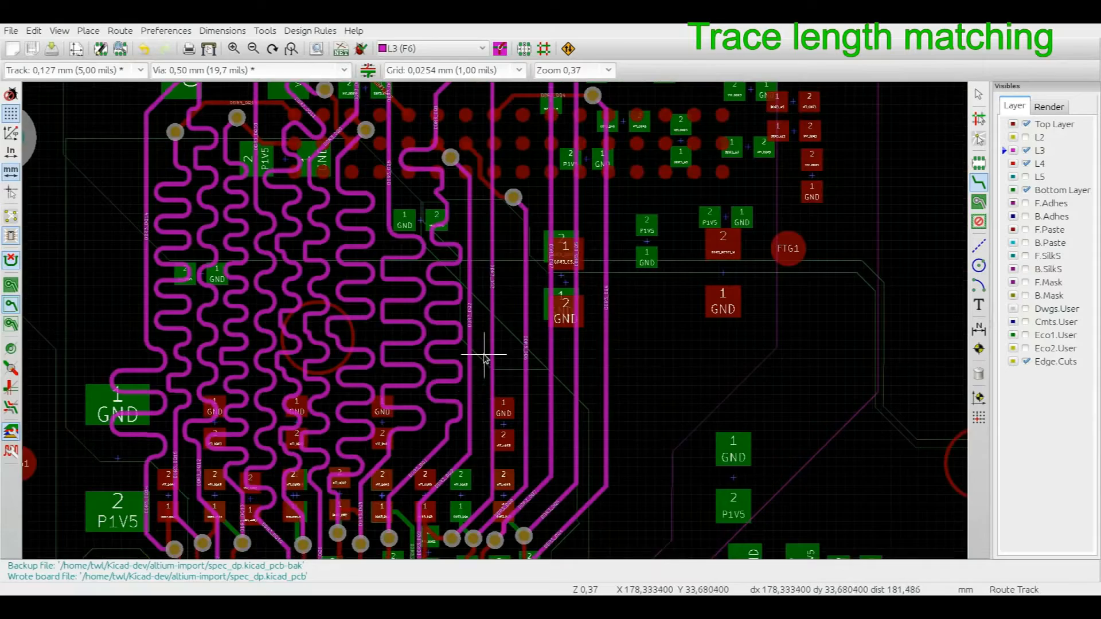
Step: Tune the length of the DDR3_DQ2 track, adding meanders from its lower diagonal up to its upper via
scroll(485, 361, up, 3)
scroll(548, 326, down, 5)
scroll(542, 342, up, 4)
key(Escape)
key(7)
click(437, 492)
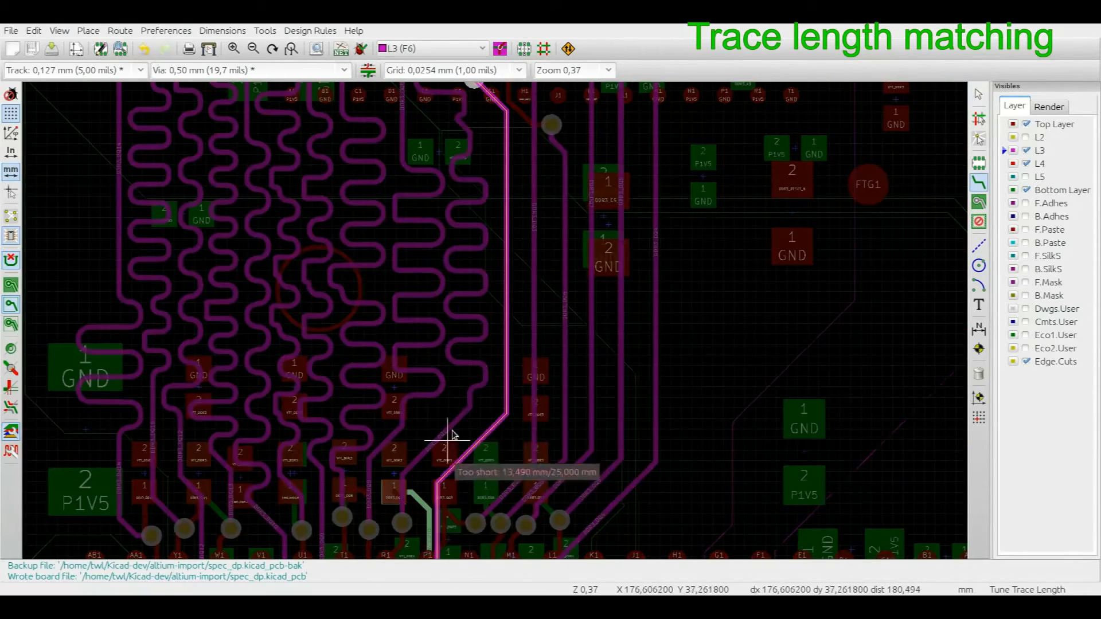
middle_drag(489, 100, 483, 229)
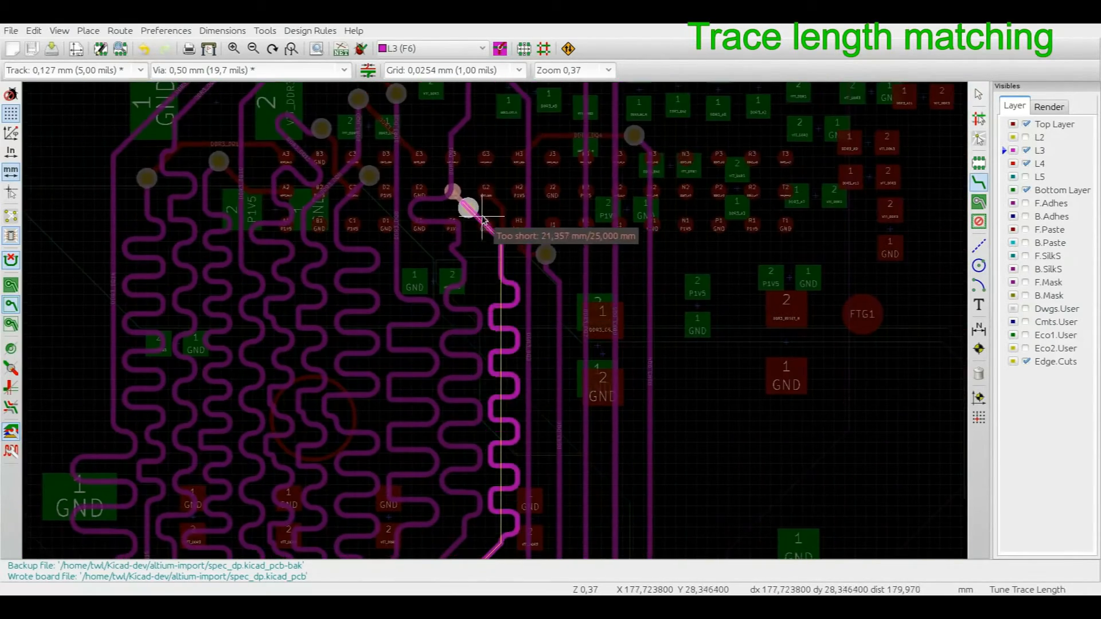
click(471, 179)
Step: Tune the length of the DDR3_DQ3 track, adding meanders from above its lower via to the upper straight section
middle_drag(553, 378, 525, 260)
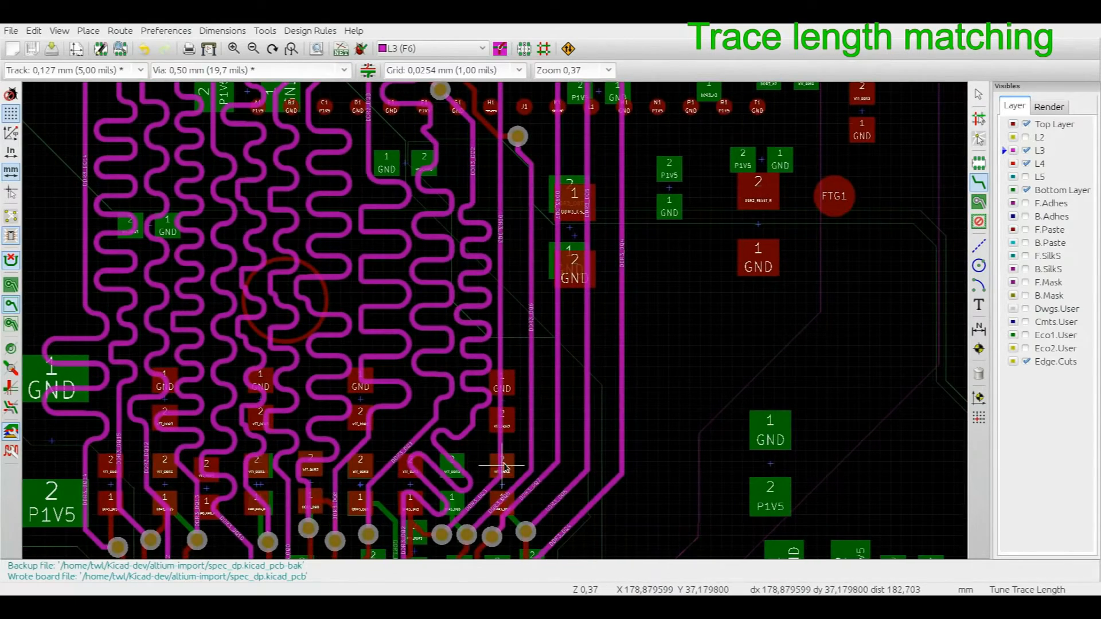
click(501, 465)
middle_drag(504, 150, 511, 222)
click(507, 189)
Step: Inspect the length-tuned DDR3 tracks on L3 as a whole and in close-up
middle_drag(606, 356, 566, 273)
scroll(567, 281, down, 3)
scroll(445, 430, up, 3)
scroll(444, 430, down, 3)
scroll(349, 419, up, 2)
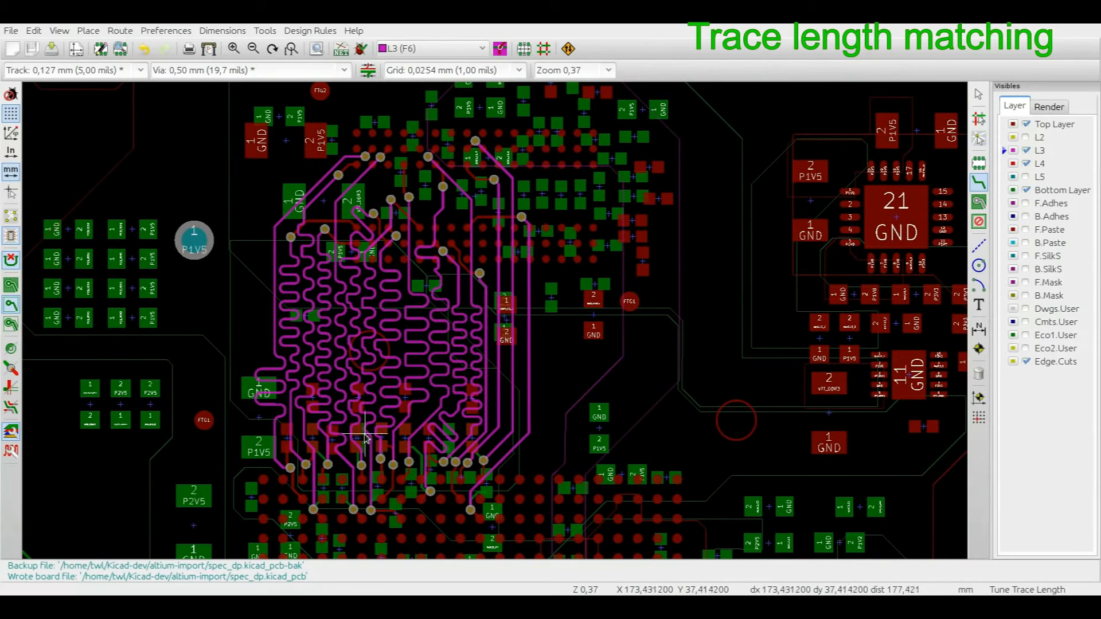
scroll(361, 436, up, 2)
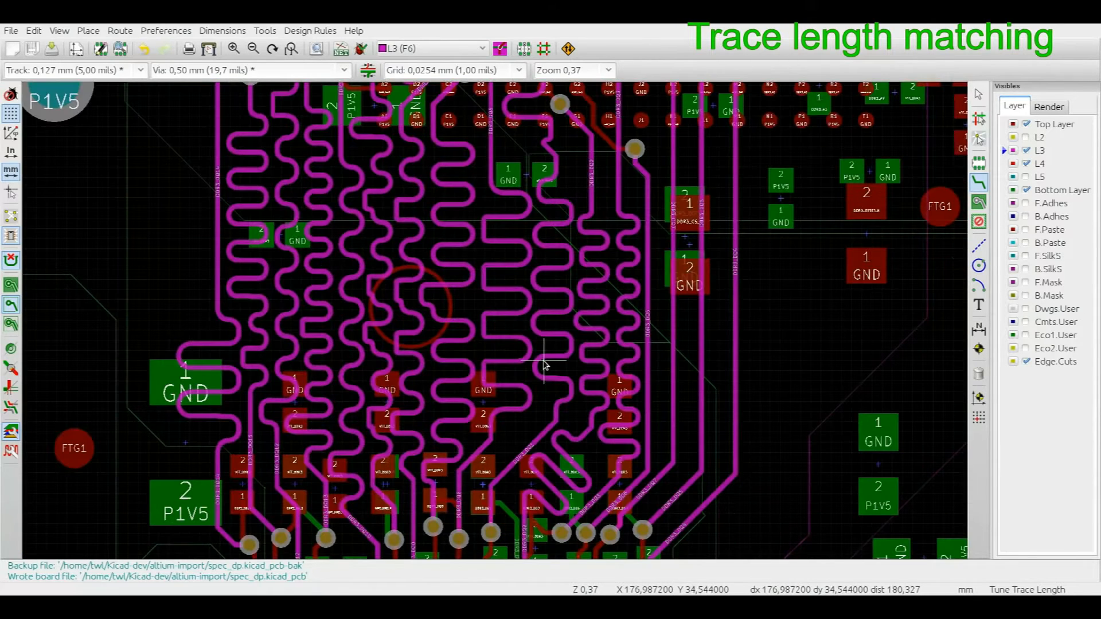
scroll(534, 358, down, 1)
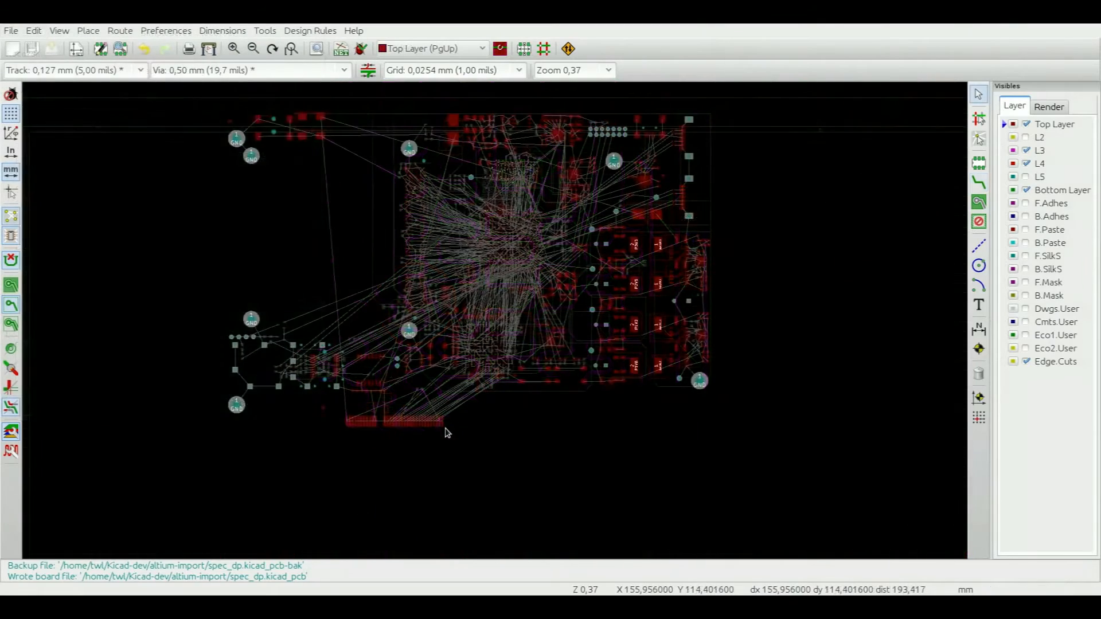
Step: Start routing the PER0 differential pair on the top layer from edge connector pads B14 and B15, running diagonally upward
scroll(448, 432, up, 2)
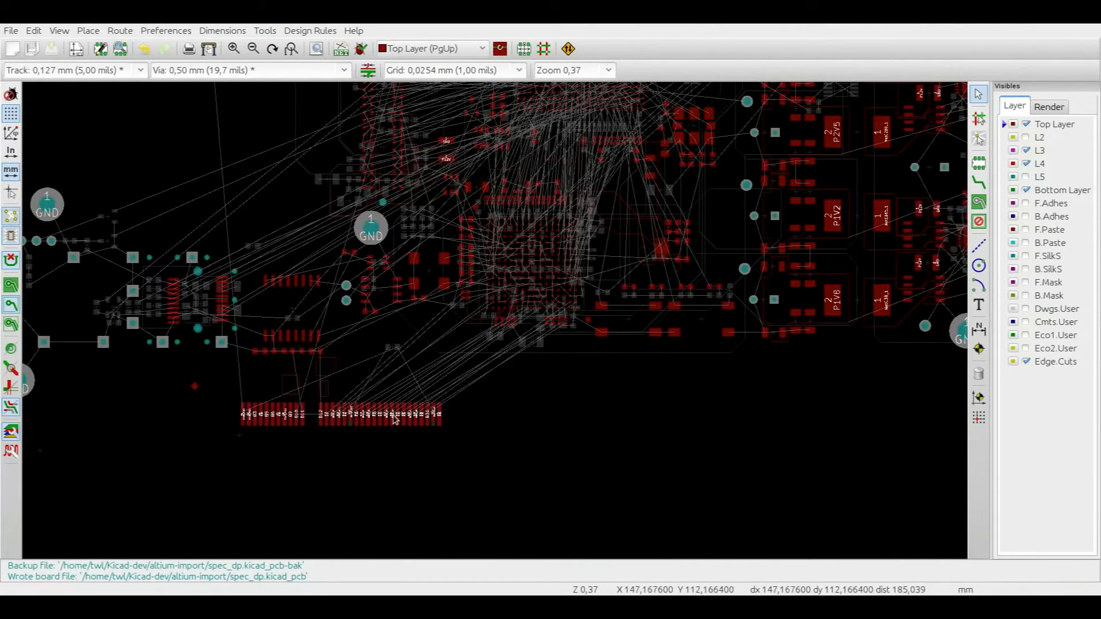
scroll(395, 421, up, 2)
click(120, 30)
click(147, 59)
scroll(270, 499, up, 3)
click(245, 439)
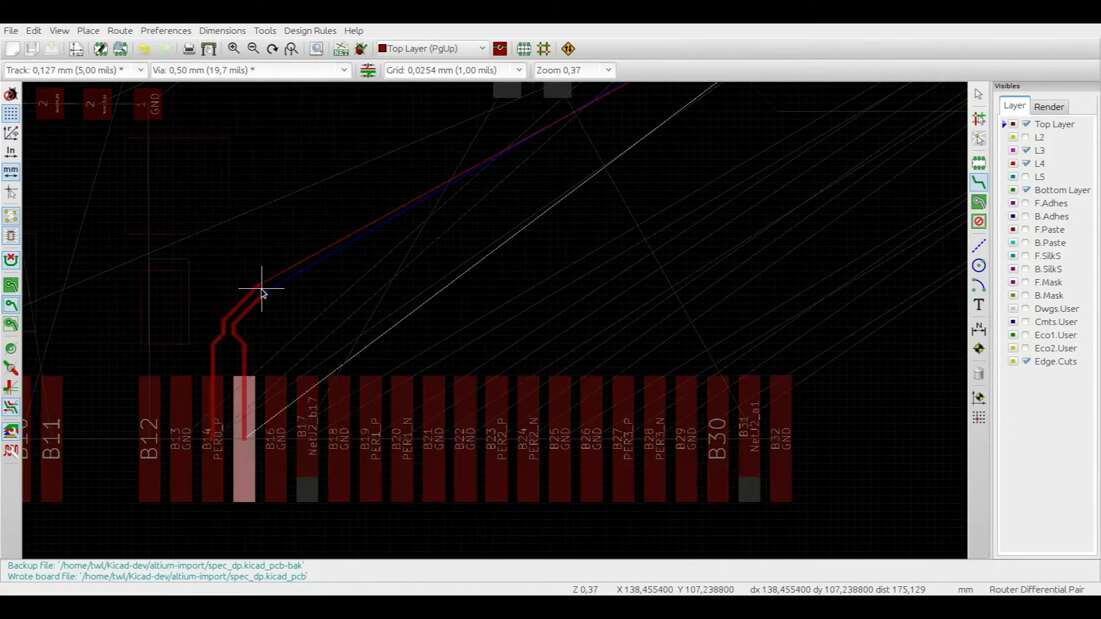
click(263, 288)
middle_drag(428, 174, 356, 346)
click(396, 329)
Step: Continue the PER0 differential pair along the diagonal and below the PECLKIN_N pads to finish at pads A2 and B2
middle_drag(530, 249, 248, 352)
click(258, 343)
middle_drag(351, 205, 225, 322)
scroll(222, 323, up, 2)
click(276, 299)
click(368, 183)
middle_drag(525, 172, 320, 259)
click(496, 248)
click(690, 212)
scroll(431, 204, up, 2)
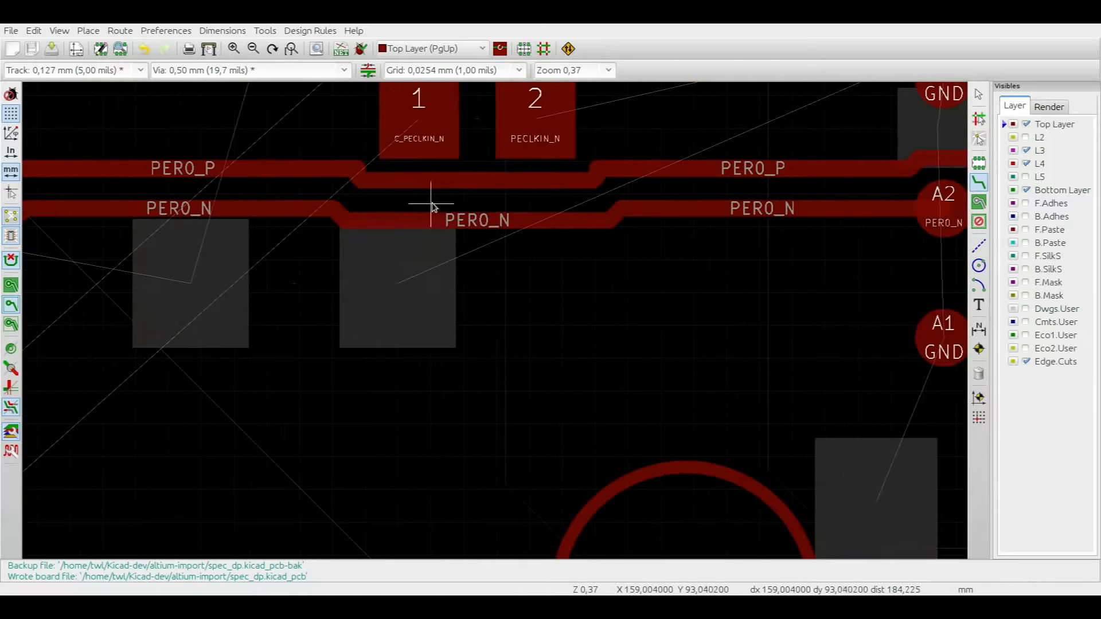
click(498, 178)
middle_drag(226, 169, 437, 167)
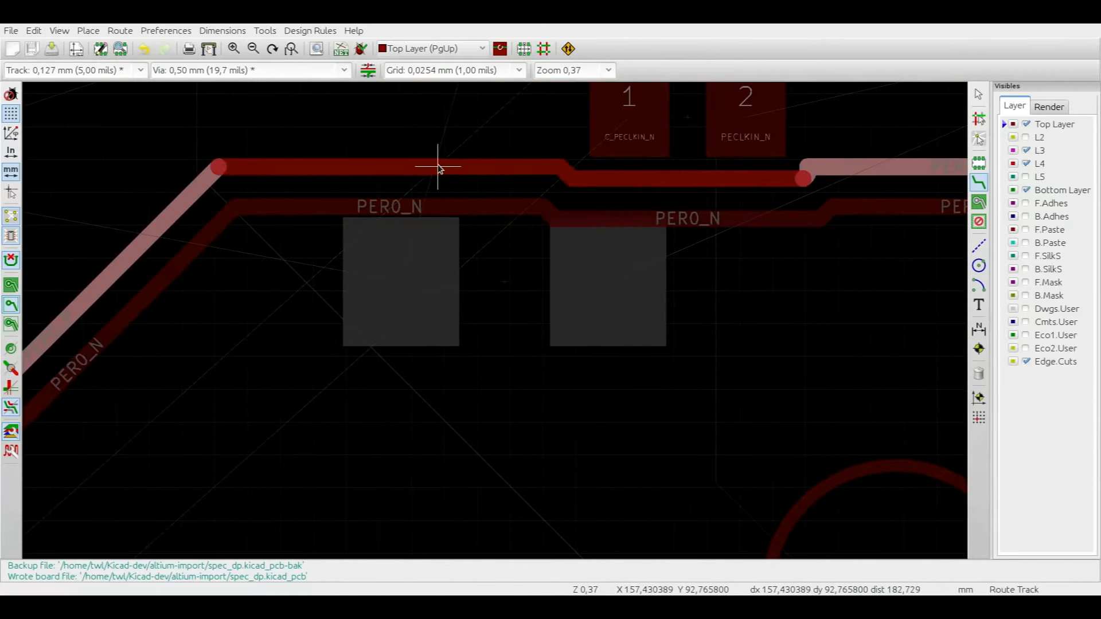
key(Escape)
Step: Turn on automatic track width and reroute the jogged PER0_N and PER0_P sections below the PECLKIN_N pads as straighter single tracks
click(368, 70)
key(x)
click(745, 218)
click(210, 245)
click(696, 179)
click(171, 190)
middle_drag(454, 179, 88, 184)
click(437, 185)
click(469, 180)
Step: Reroute the end of the PER0_P track above pad A2 into pad B2
scroll(527, 217, down, 2)
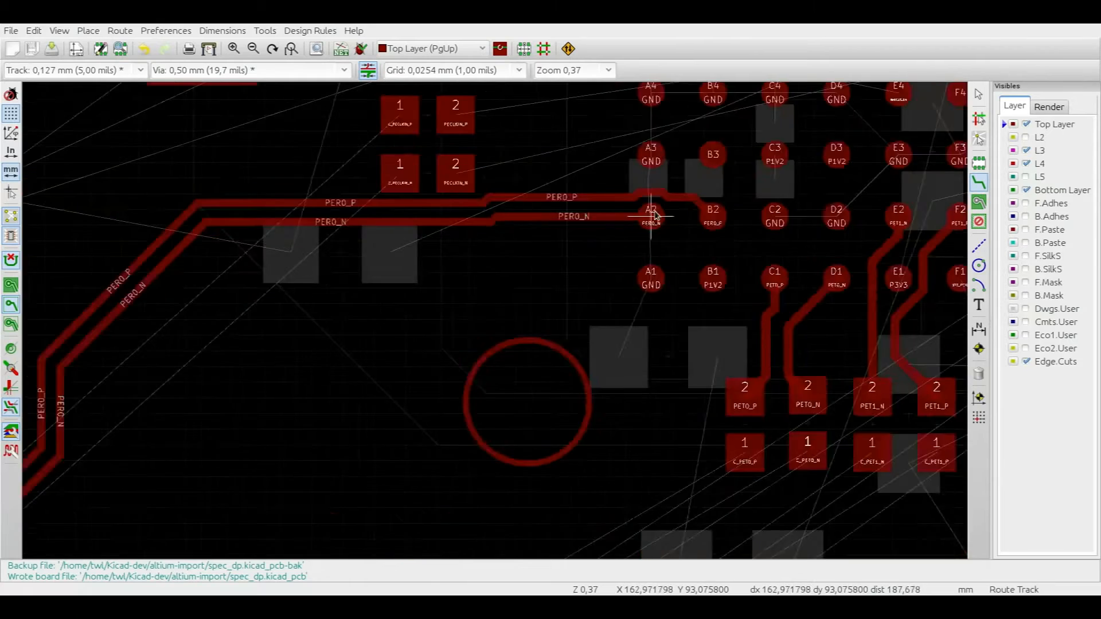
scroll(650, 214, up, 3)
click(641, 164)
click(804, 223)
Step: Adjust the lower diagonal of the PER0_N track just above its jog near the edge connector
scroll(803, 224, down, 7)
middle_drag(722, 276, 487, 354)
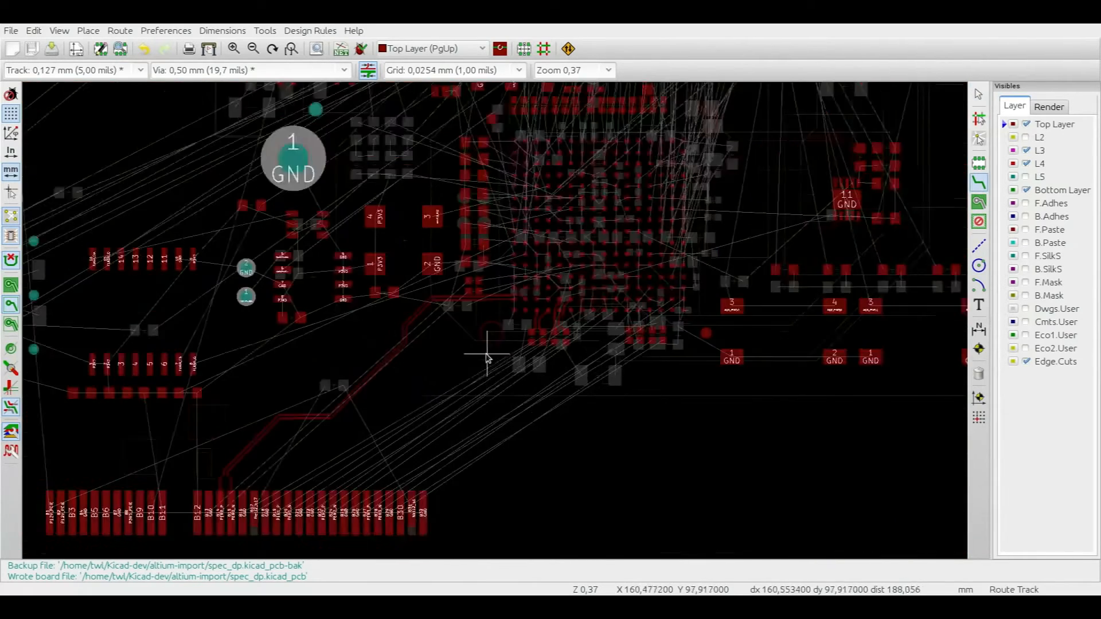
middle_drag(301, 497, 433, 347)
scroll(433, 347, up, 2)
middle_drag(486, 202, 432, 340)
click(488, 247)
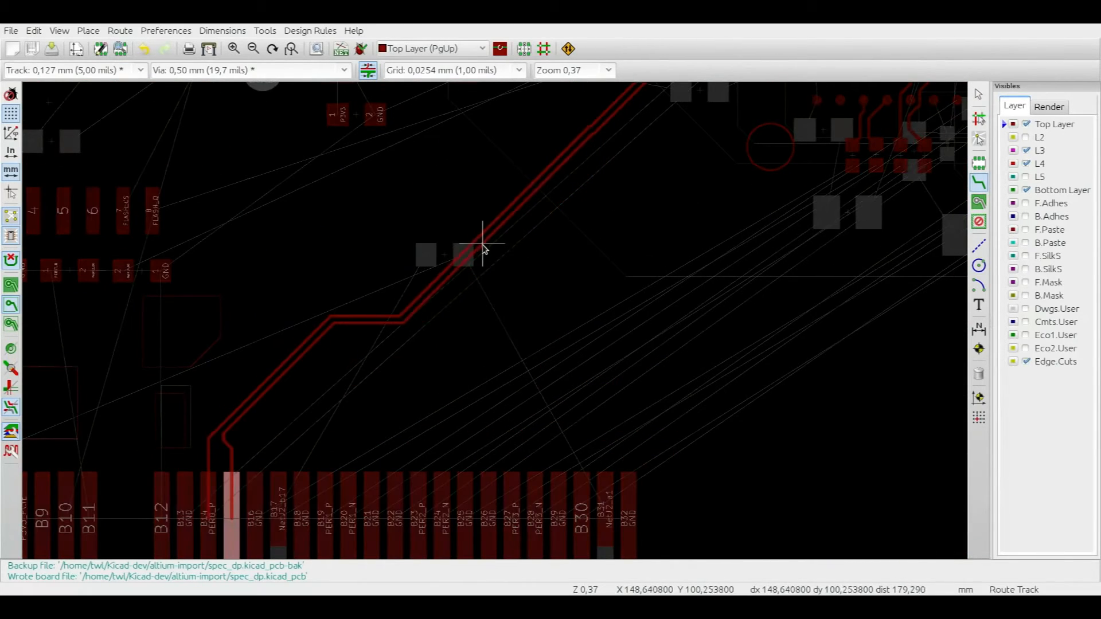
click(427, 297)
Step: Start routing the PER1 differential pair from edge connector pads B19 and B20 diagonally upward with a short horizontal jog
scroll(205, 519, up, 3)
middle_drag(519, 500, 456, 419)
key(Escape)
key(6)
click(459, 438)
middle_drag(497, 91, 401, 332)
click(417, 322)
click(488, 317)
click(545, 285)
Step: Continue the PER1 differential pair horizontally below the PET capacitors and finish it at pads G1 and H1
middle_drag(614, 276, 83, 478)
middle_drag(545, 338, 392, 336)
middle_drag(740, 382, 488, 381)
click(491, 380)
click(530, 345)
click(575, 177)
Step: Route the PER2 differential pair from pads J1 and K1, passing below PER1, to edge connector pads B23 and B24
click(681, 177)
click(576, 425)
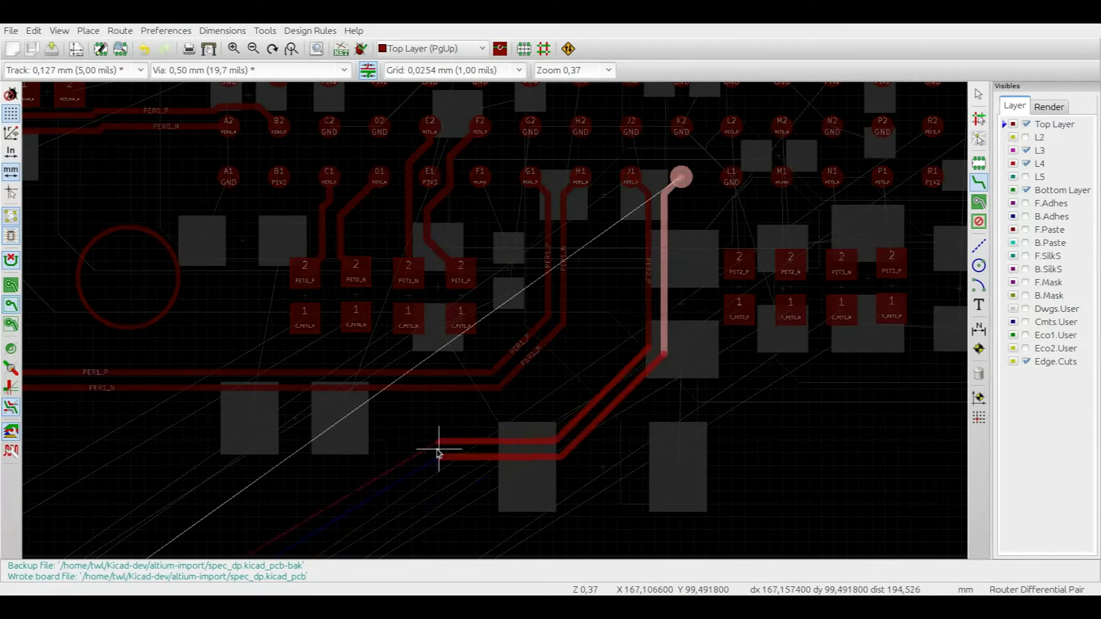
middle_drag(276, 451, 698, 332)
middle_drag(373, 332, 547, 256)
click(383, 248)
middle_drag(118, 499, 536, 116)
click(433, 425)
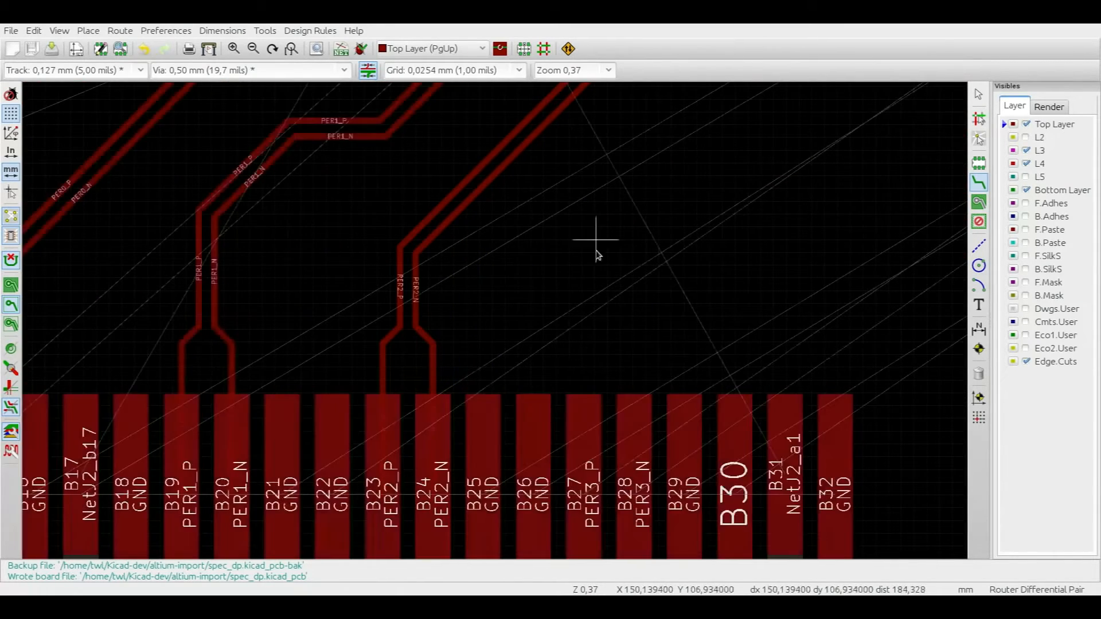
Step: Route the PER3 differential pair from edge connector pads B27 and B28, below PER2 and around pad T1, to pads R2 and T2
click(586, 469)
middle_drag(626, 202, 472, 393)
click(474, 391)
middle_drag(656, 247, 395, 356)
click(550, 322)
middle_drag(710, 328, 241, 344)
middle_drag(877, 309, 608, 320)
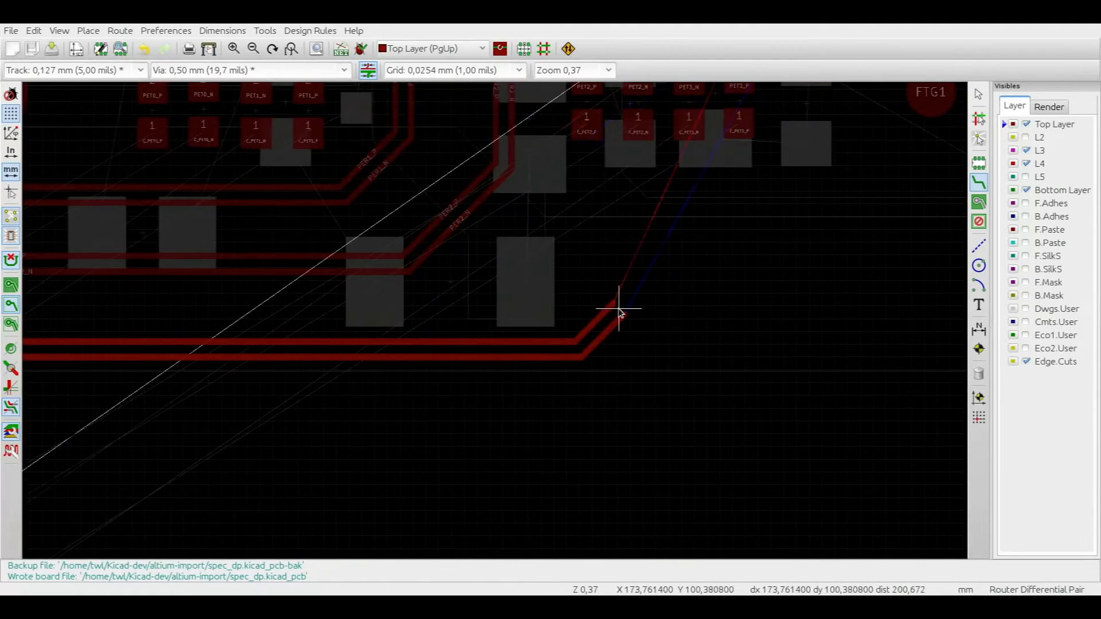
middle_drag(722, 293, 511, 354)
middle_drag(605, 103, 568, 256)
click(625, 253)
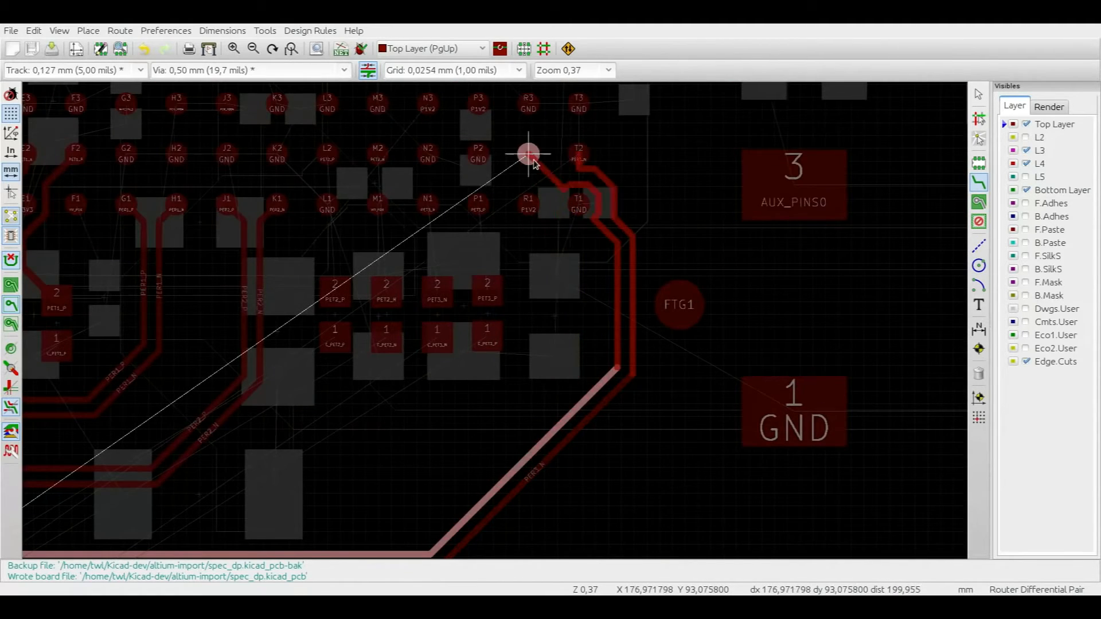
click(528, 153)
Step: Reroute the end of the PER3_N track as a single track running straight up and over into pad T2
scroll(636, 161, up, 2)
key(Escape)
key(x)
click(630, 334)
click(519, 147)
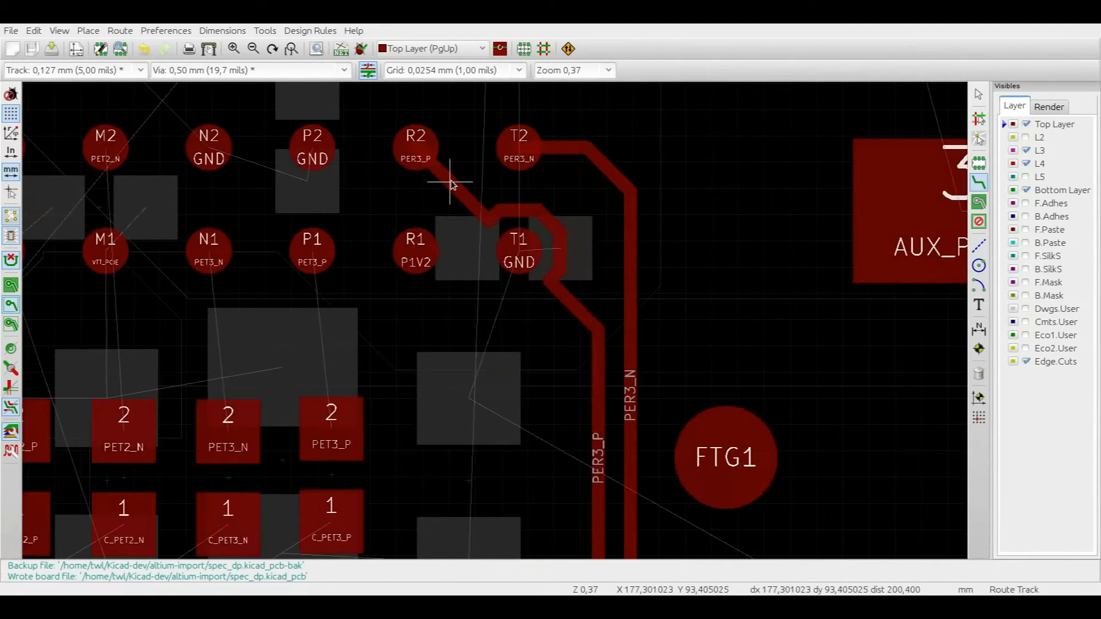
Step: Reroute the end of the PER3_P track from pad R2 around pad T1 into its vertical section
click(474, 206)
click(597, 349)
scroll(600, 321, down, 4)
key(Escape)
Step: Reroute the PER0 differential pair above the edge connector as one straight diagonal run without the horizontal jog
scroll(445, 344, down, 2)
middle_drag(386, 331, 628, 250)
scroll(448, 312, up, 3)
scroll(445, 273, down, 3)
scroll(431, 299, up, 3)
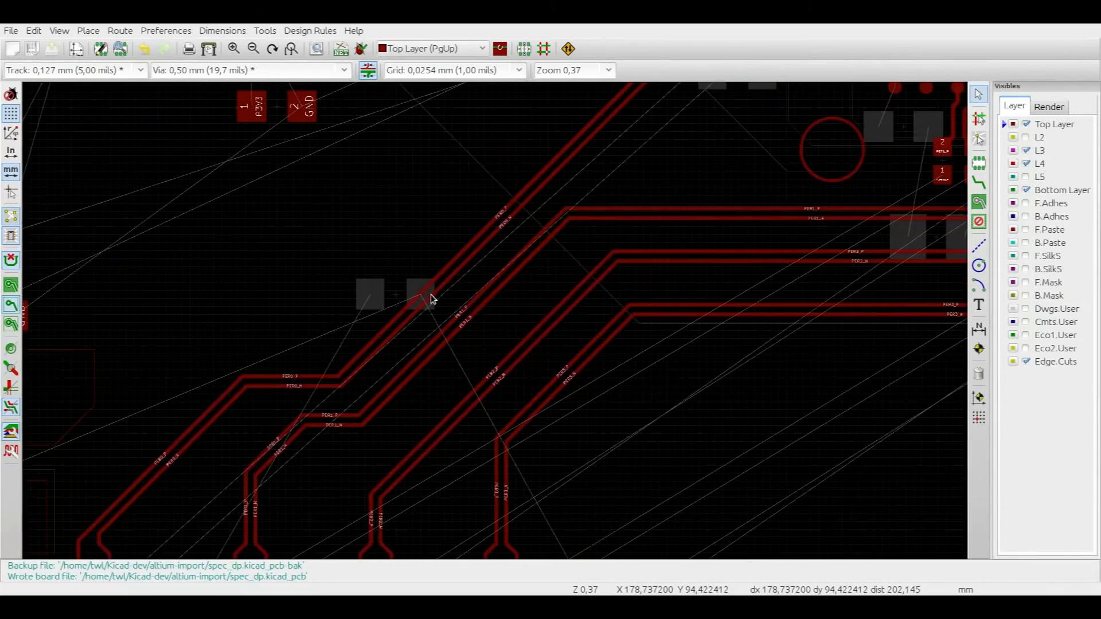
scroll(431, 299, down, 3)
key(x)
scroll(459, 287, up, 3)
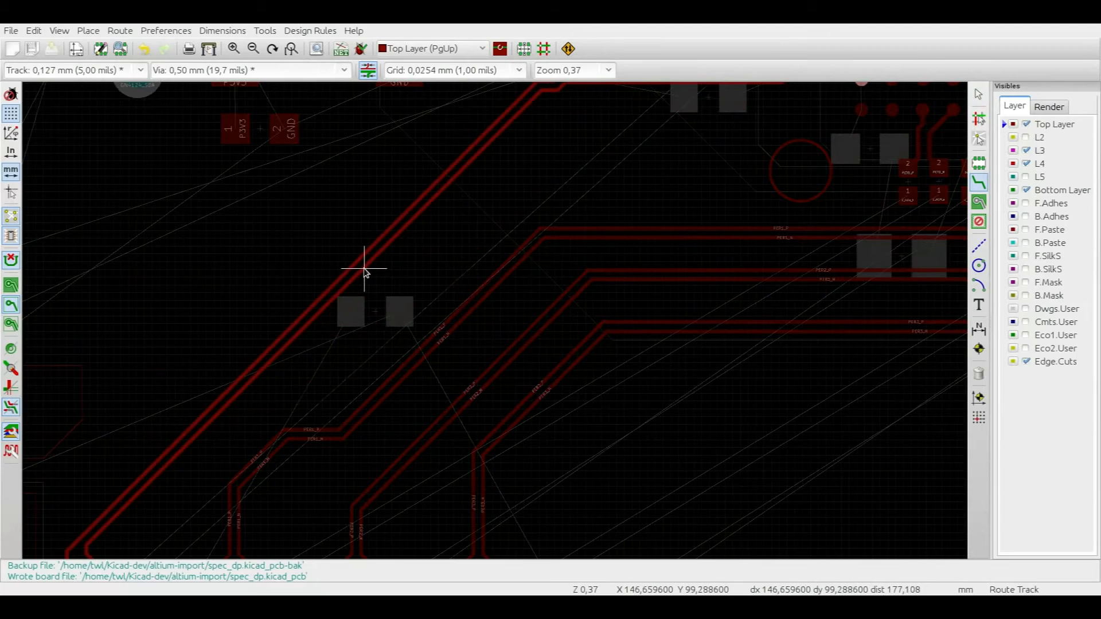
scroll(364, 268, down, 3)
scroll(430, 270, up, 4)
click(367, 306)
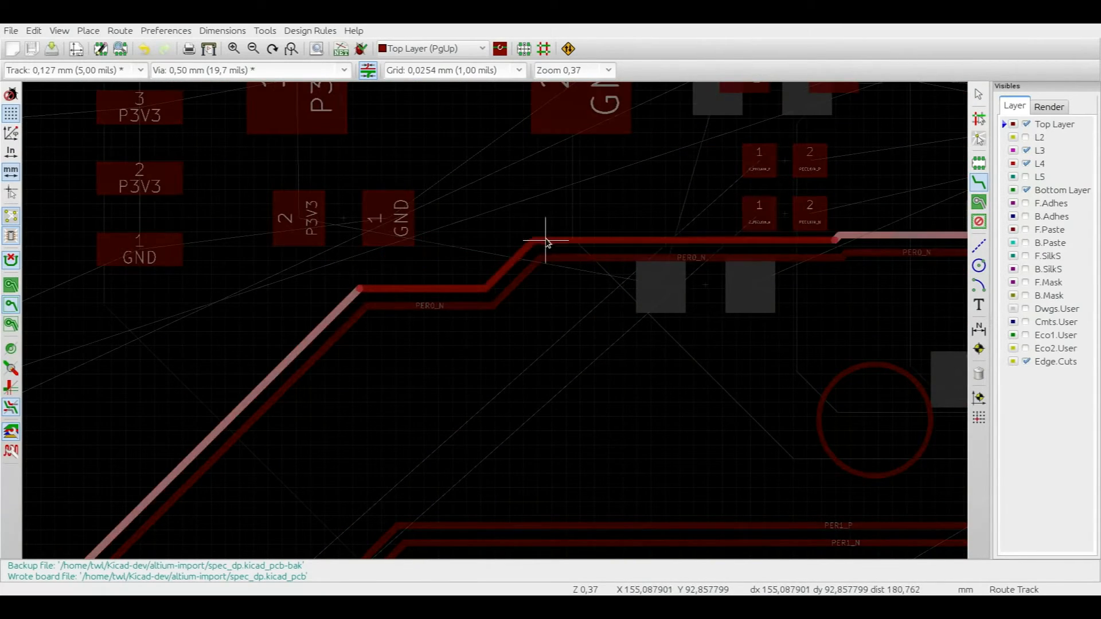
key(Escape)
key(Escape)
Step: Start differential pair length tuning on the PER3 pair's horizontal section and set the target length to 50 mm
scroll(546, 243, down, 4)
scroll(533, 341, up, 4)
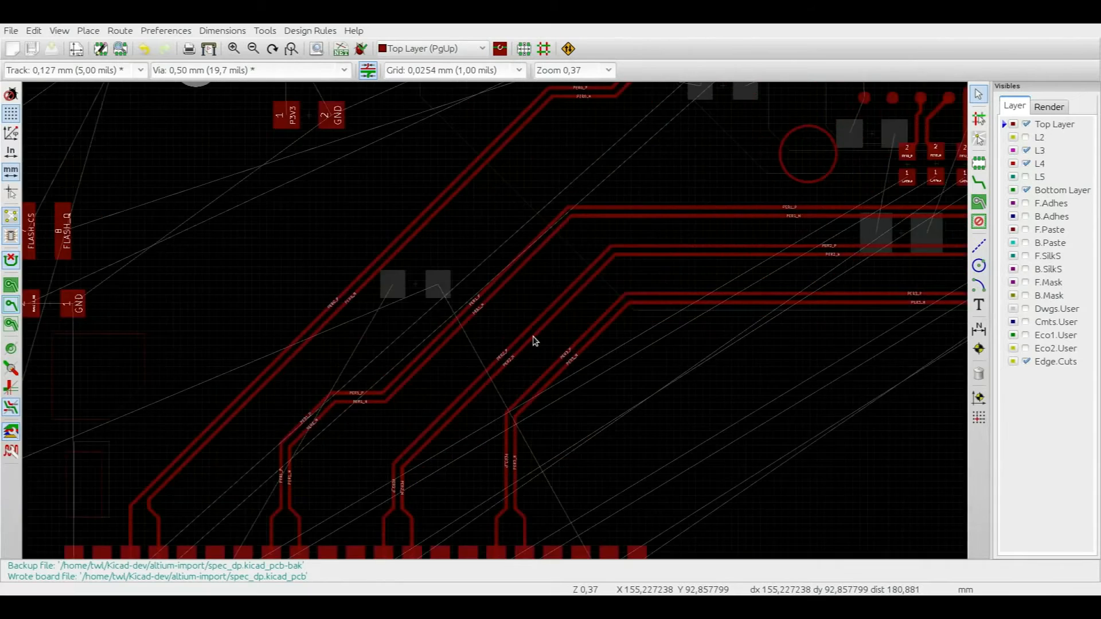
scroll(545, 340, down, 2)
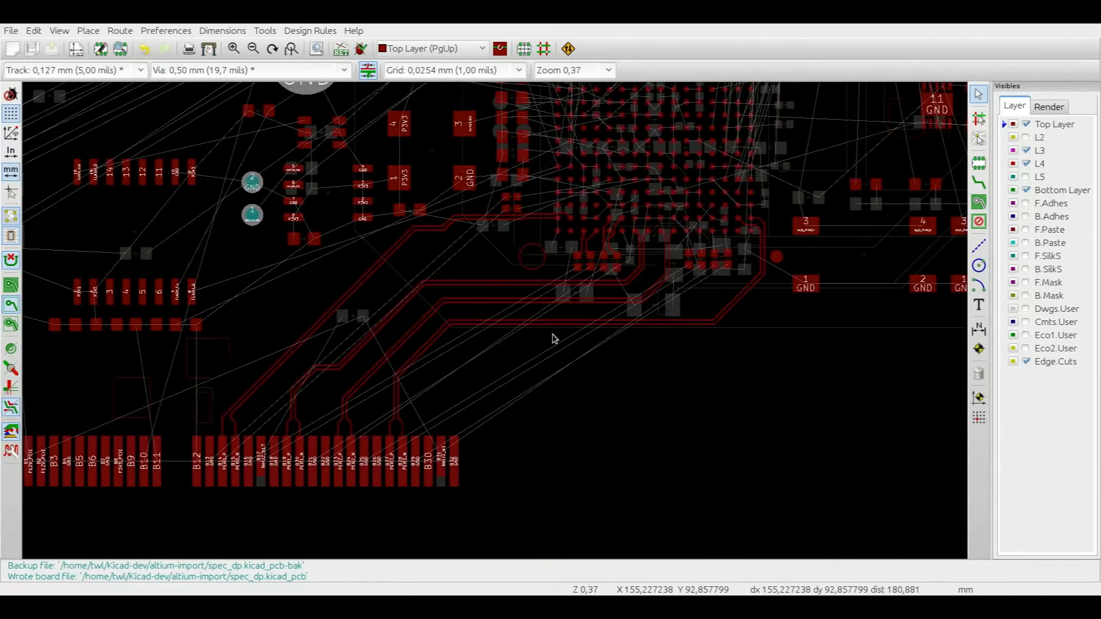
click(166, 30)
mouse_move(120, 31)
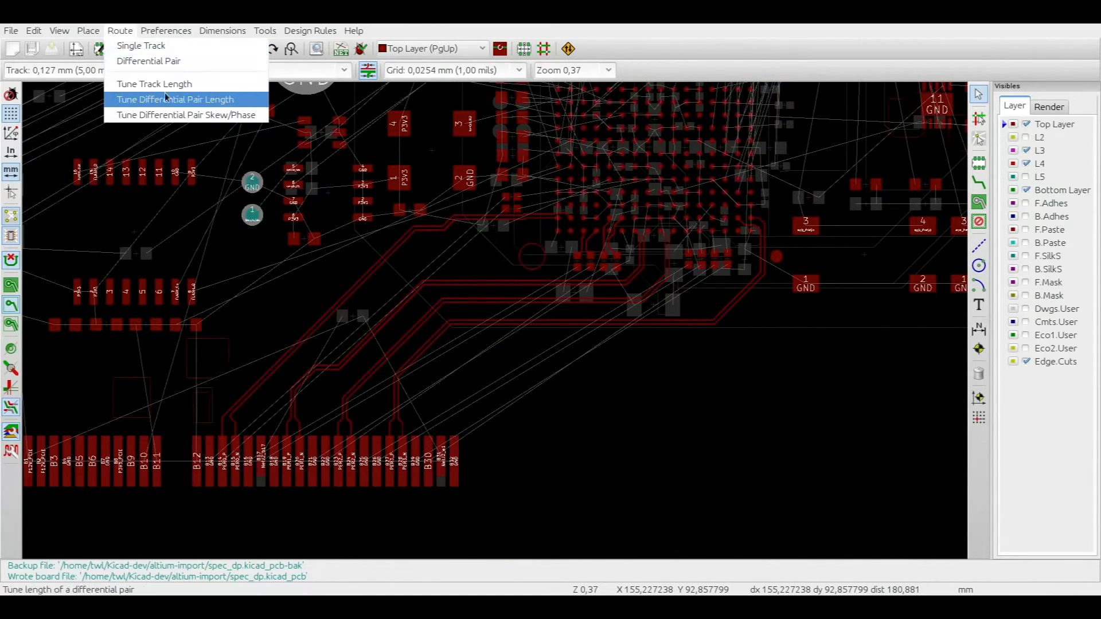
click(197, 103)
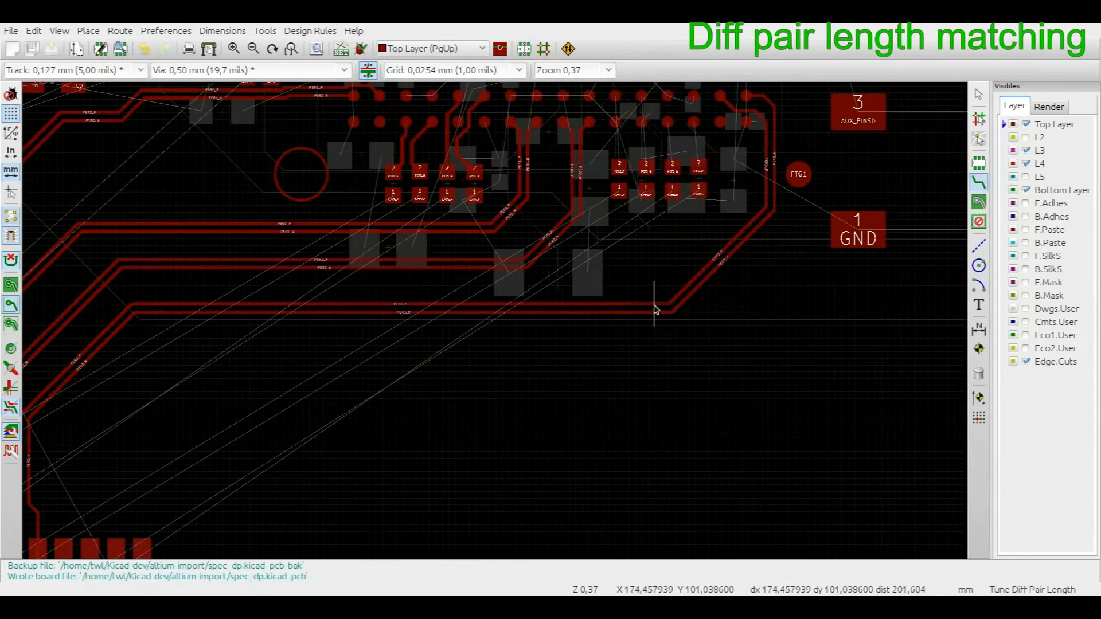
click(494, 310)
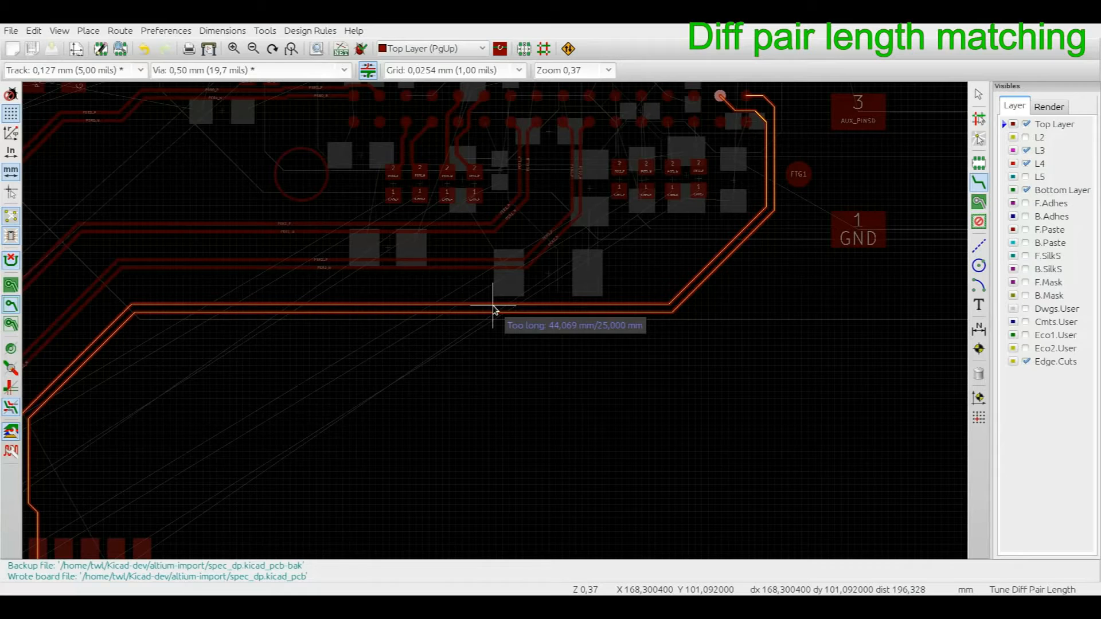
middle_drag(494, 310, 640, 310)
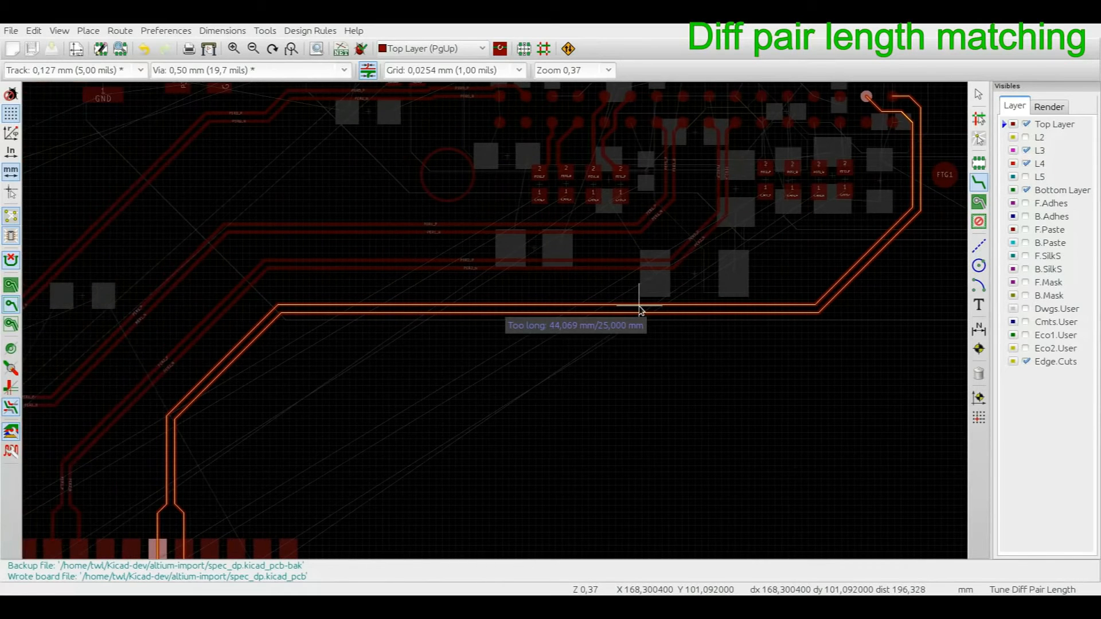
key(ctrl+l)
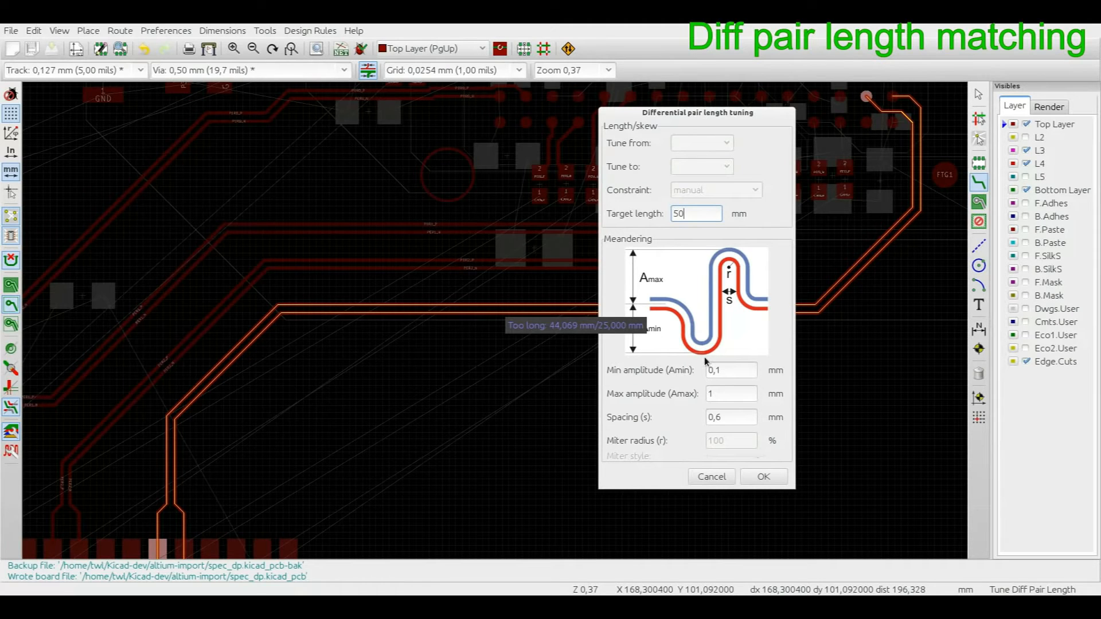
click(764, 475)
Step: Set the meander spacing to 0,8 mm and place the length-tuning meanders on the horizontal section of the PER3 pair
scroll(745, 367, down, 1)
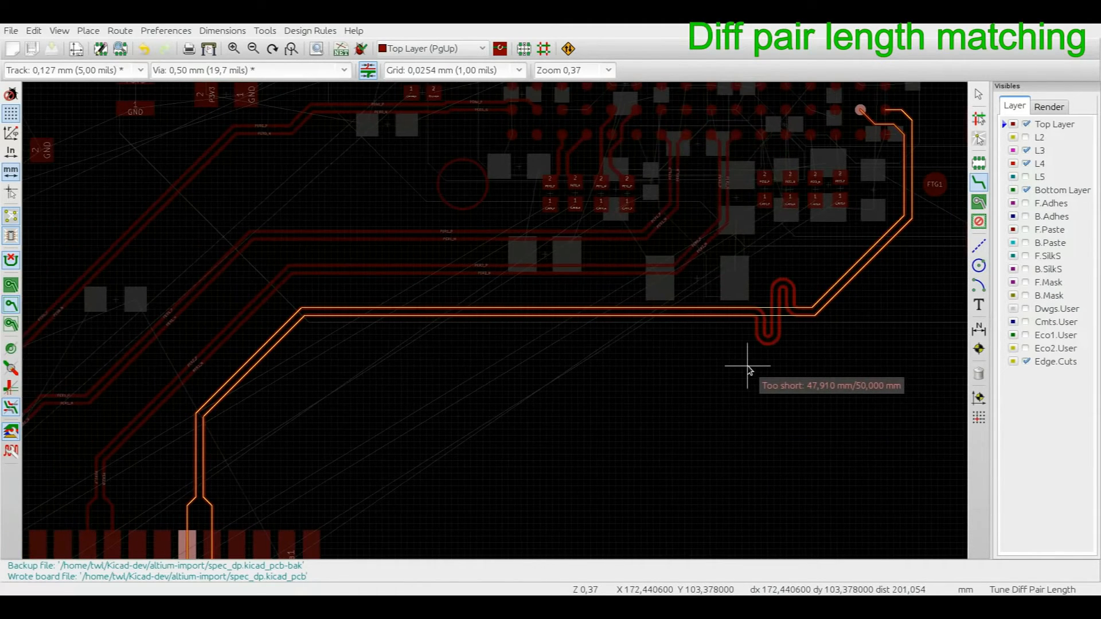
middle_drag(747, 367, 737, 357)
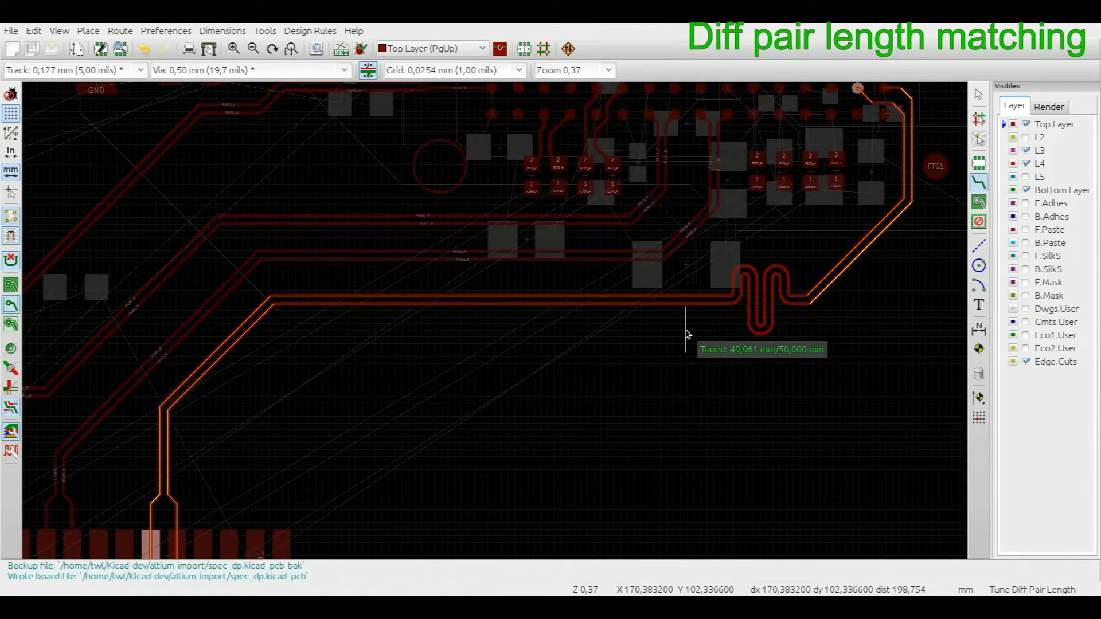
right_click(686, 329)
click(744, 422)
click(725, 416)
text(0,8)
click(763, 477)
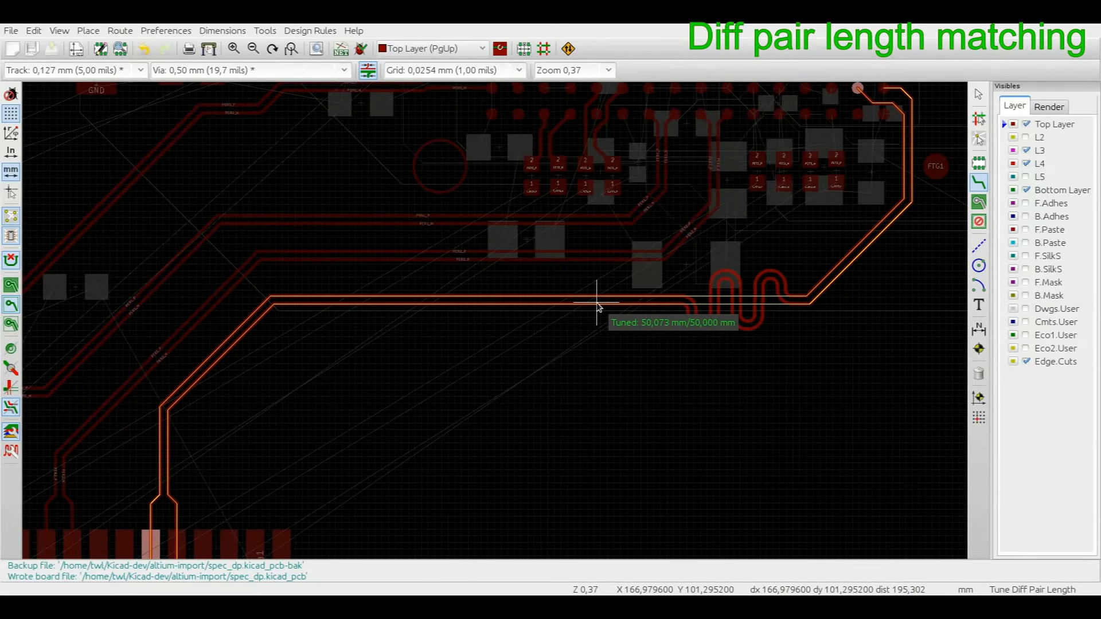
click(571, 327)
Step: Length-tune the PER2 differential pair with meanders along its horizontal section
scroll(769, 321, up, 4)
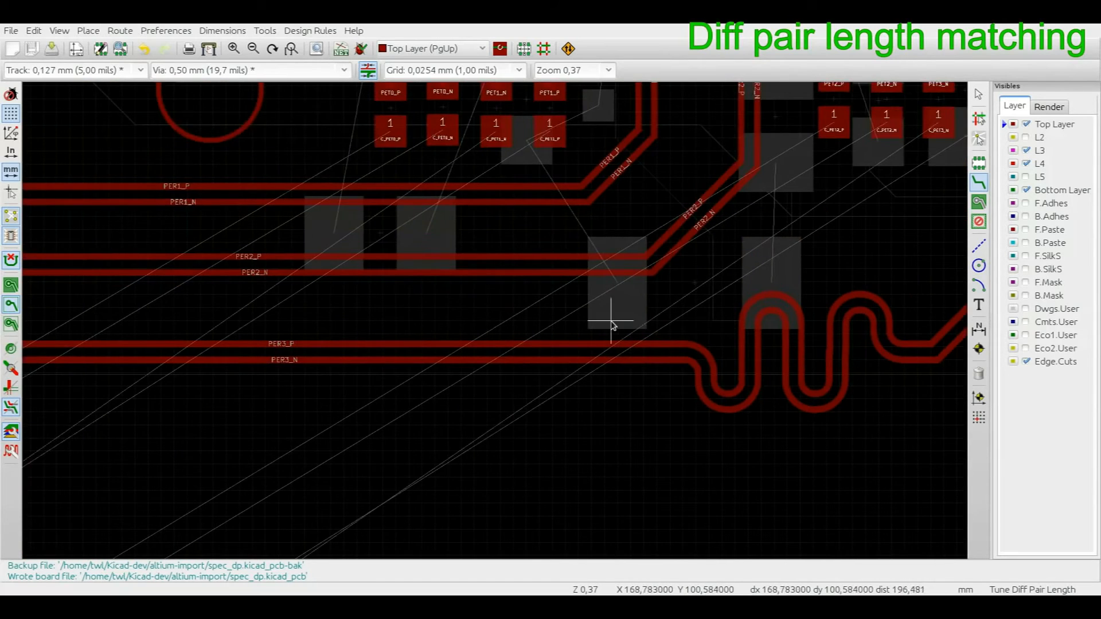
middle_drag(612, 323, 750, 361)
click(738, 315)
click(287, 312)
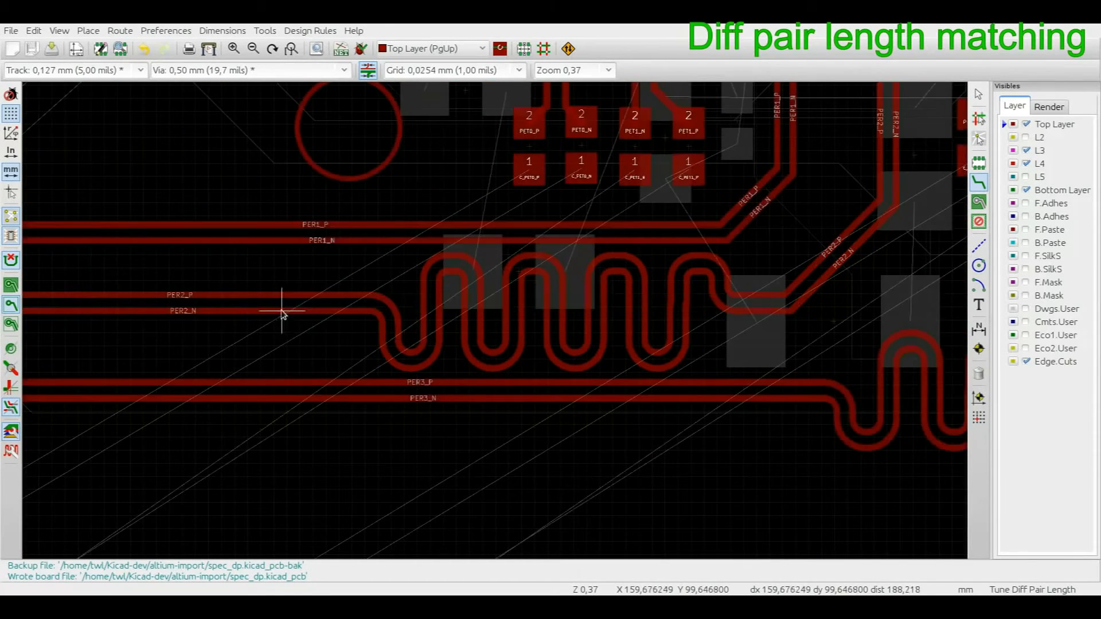
Step: Length-tune the PER1 differential pair with meanders along its horizontal section, ending at the diagonal bend
middle_drag(288, 312, 632, 253)
click(632, 253)
middle_drag(246, 270, 369, 265)
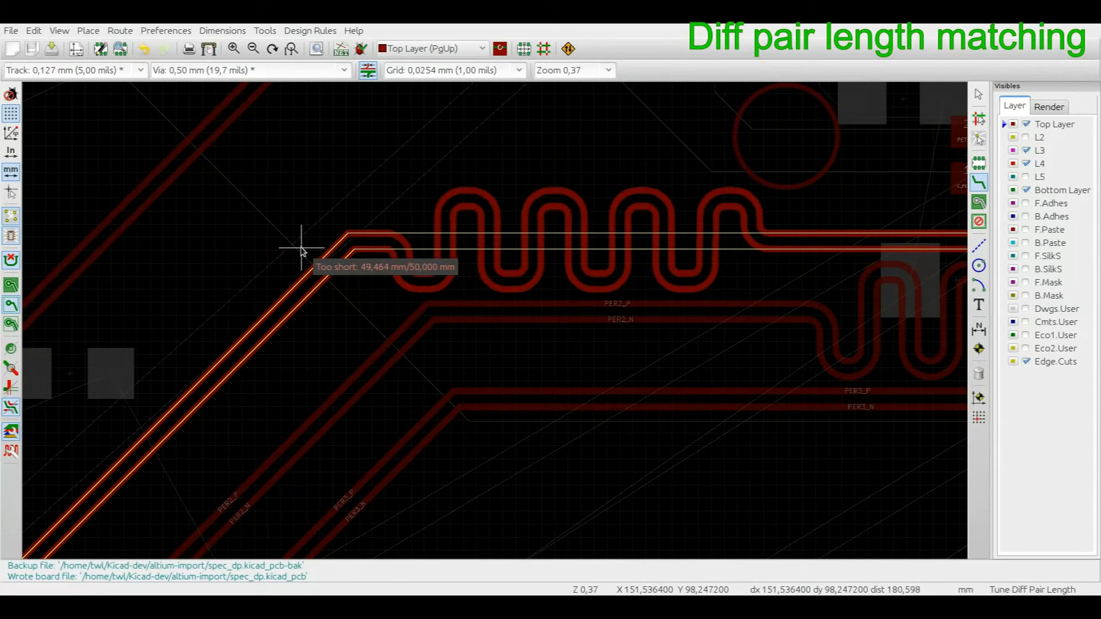
click(300, 242)
Step: Length-tune the PER0 differential pair with meanders along its diagonal section and end the length tuning
scroll(300, 241, down, 2)
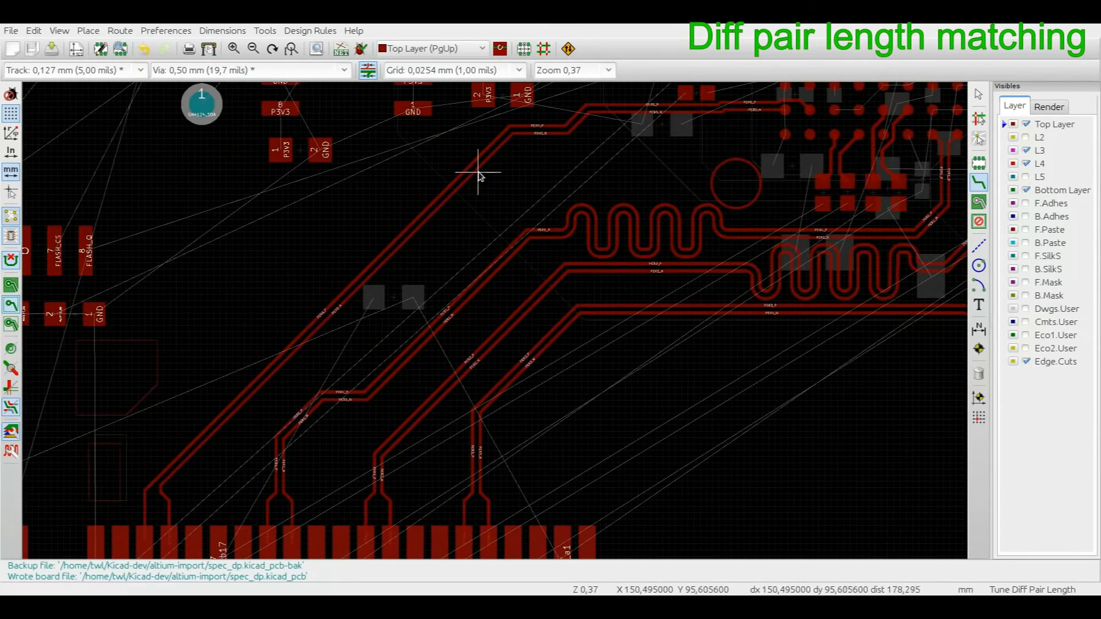
scroll(509, 307, down, 3)
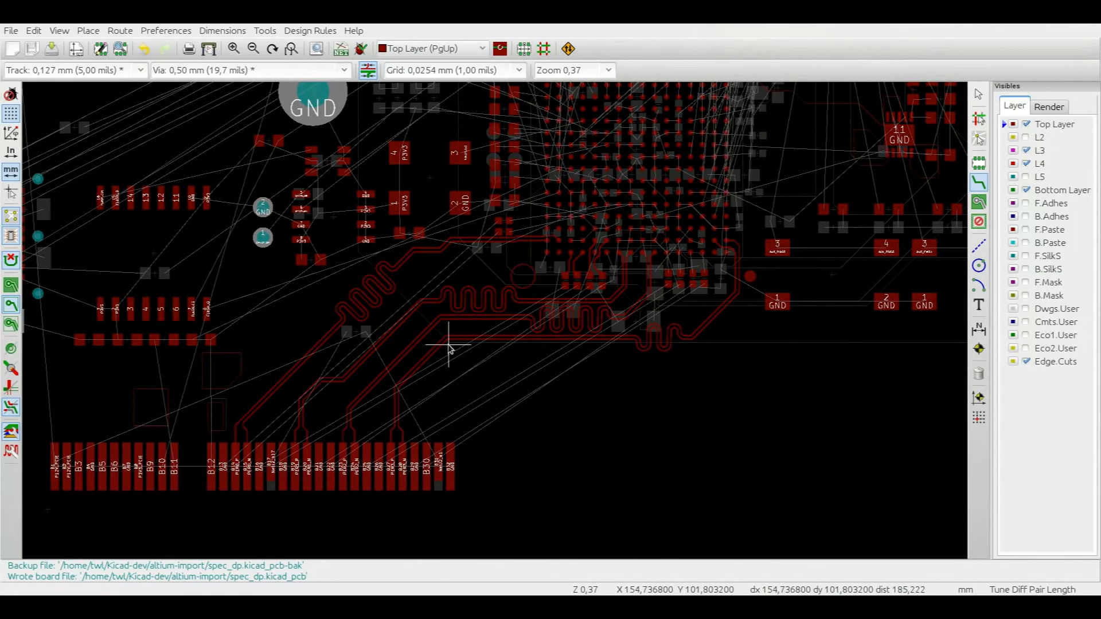
key(Escape)
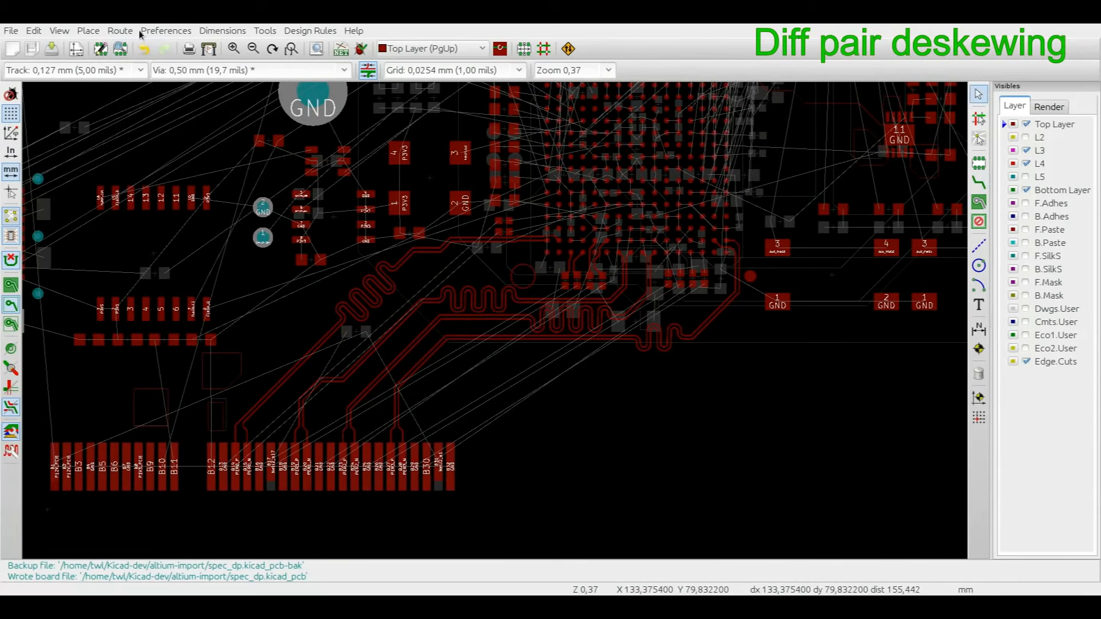
Step: Deskew the PER0 pair by adding skew-tuning meanders to the PER0_N track just above connector pad B15
click(129, 34)
click(172, 113)
scroll(219, 477, up, 5)
click(128, 31)
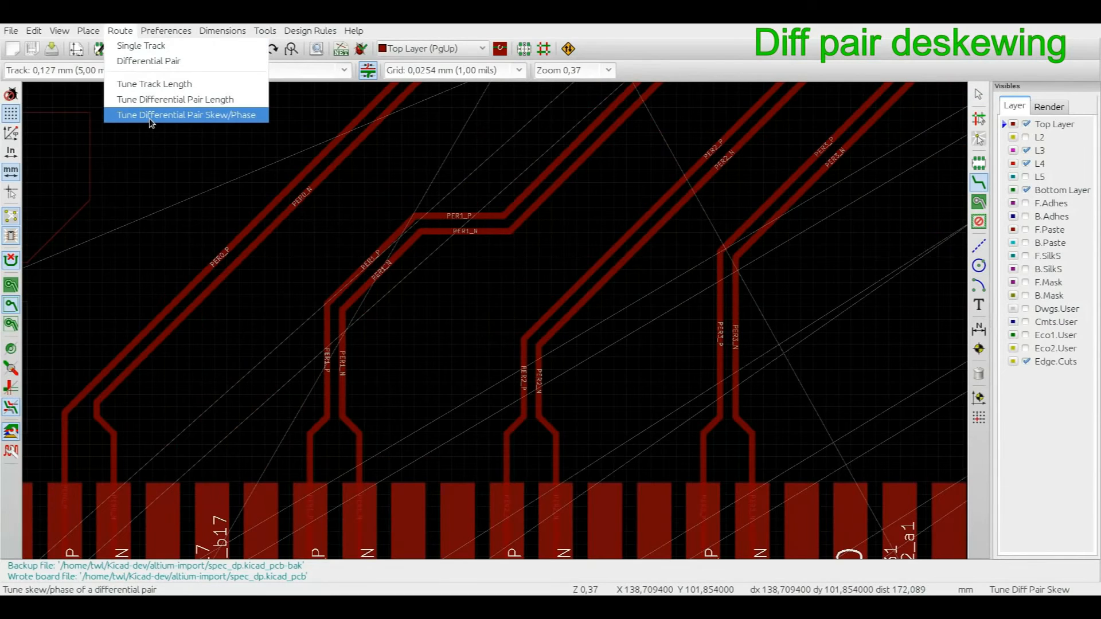
click(150, 117)
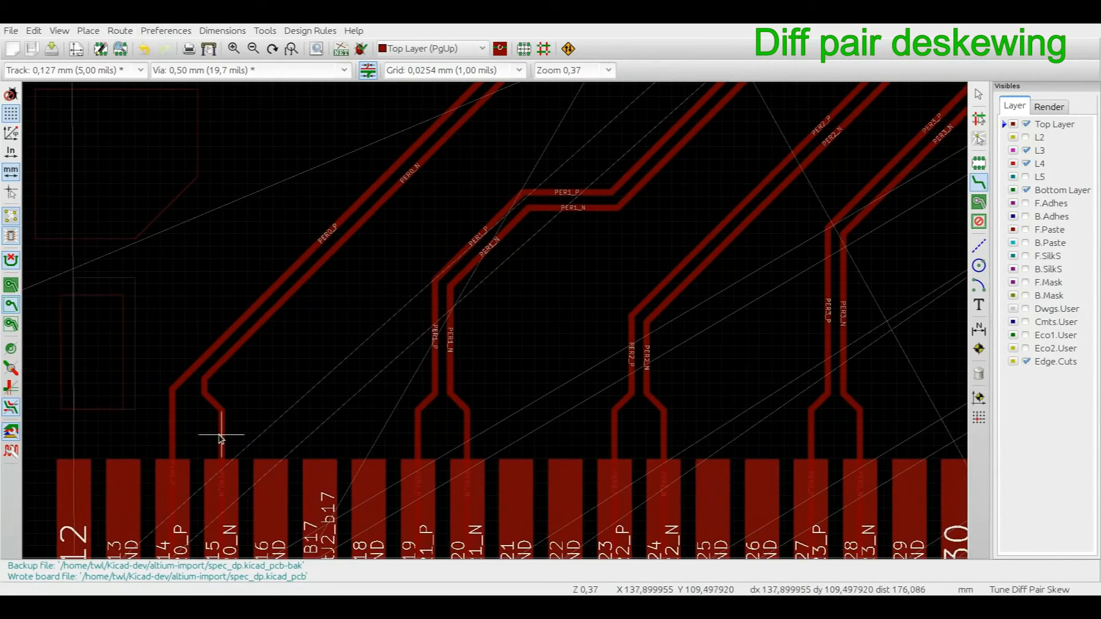
click(230, 367)
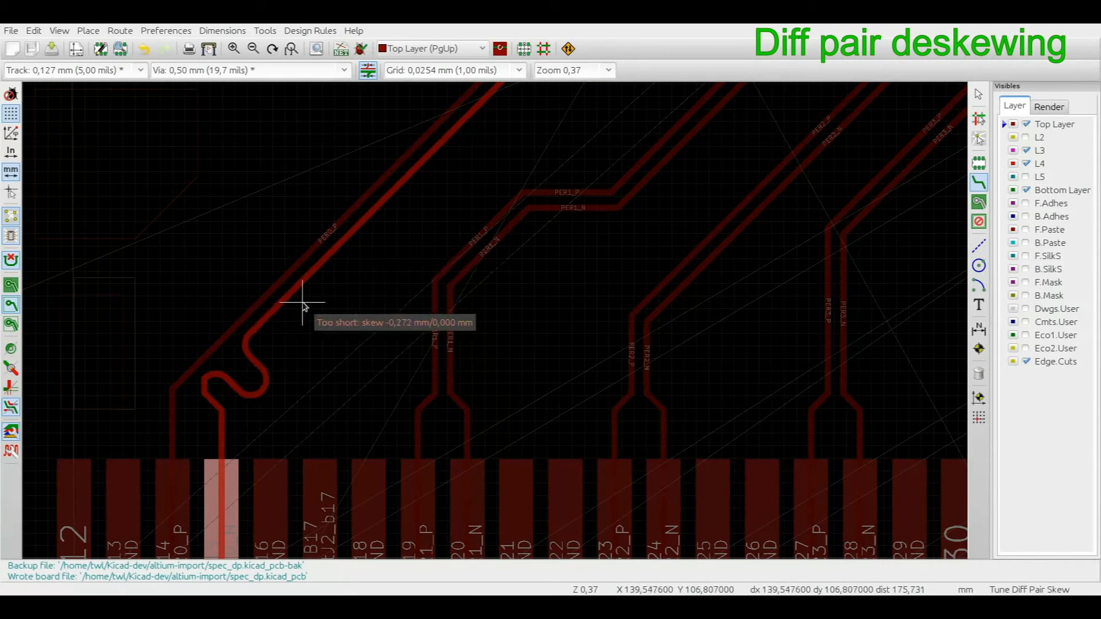
click(322, 277)
Step: Check the skew of the PER1_N, PER1_P and PER2_N tracks with the skew tuner and review its settings
click(468, 438)
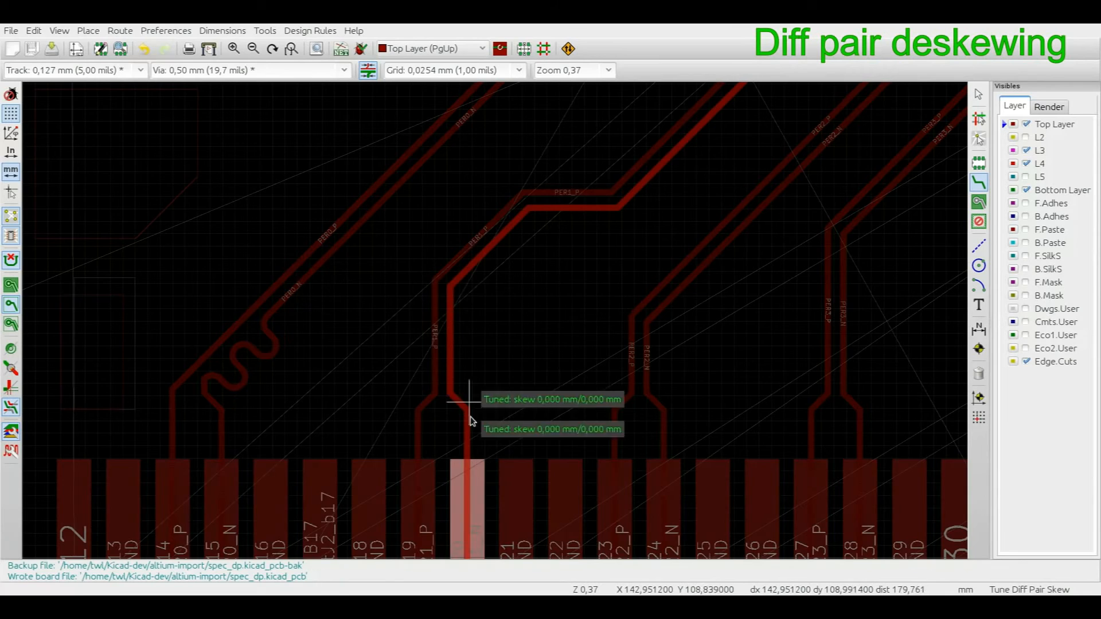
key(Escape)
click(418, 451)
middle_drag(434, 338, 421, 338)
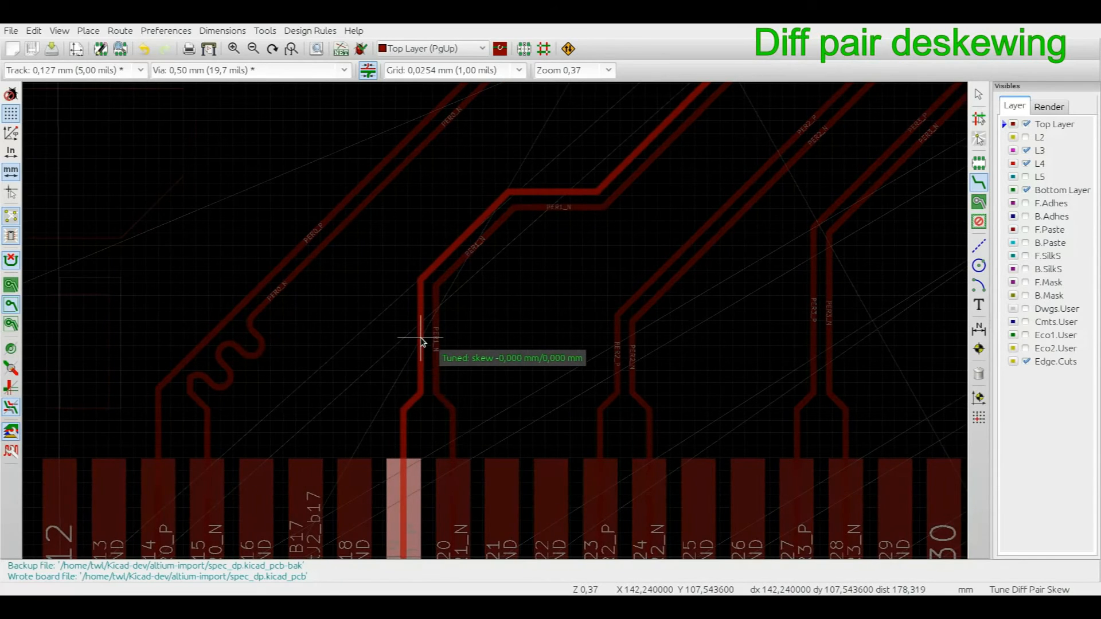
key(ctrl+l)
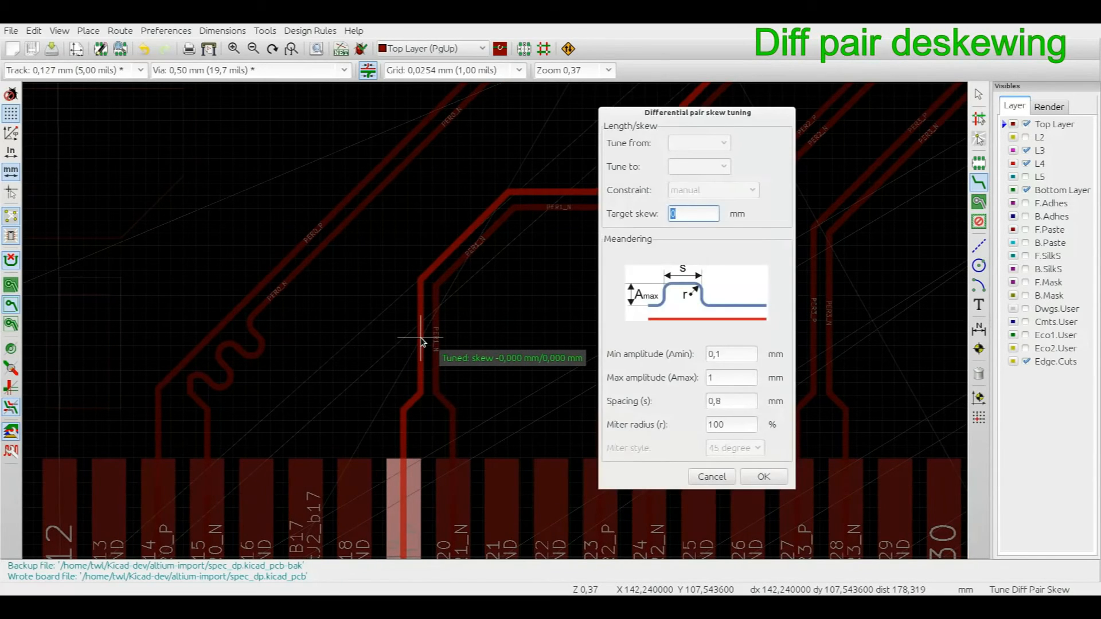
key(Return)
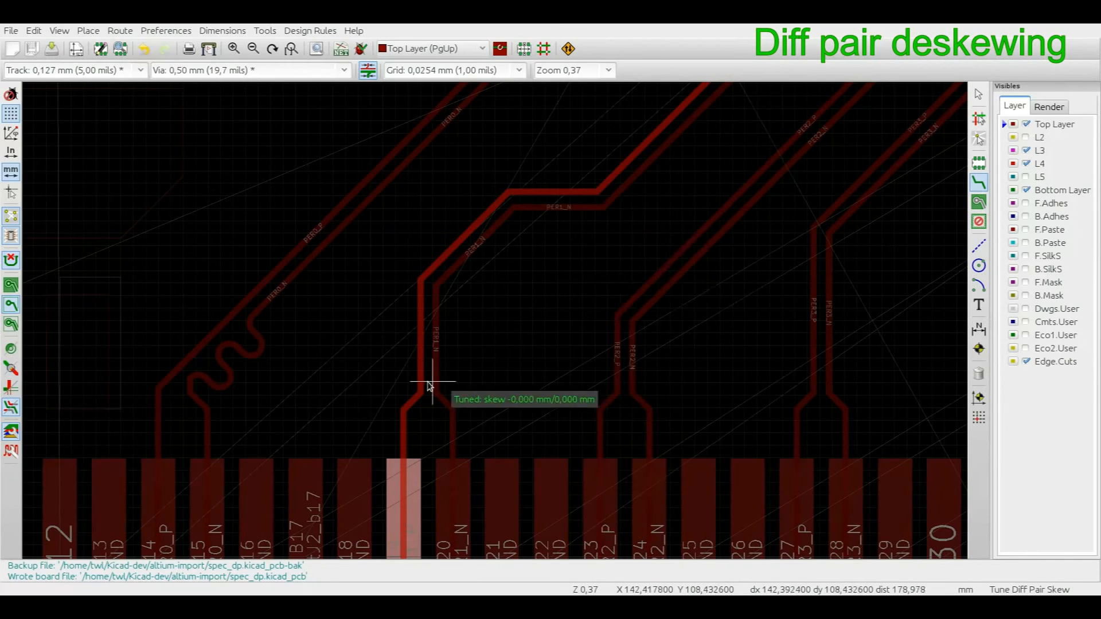
key(Escape)
click(453, 455)
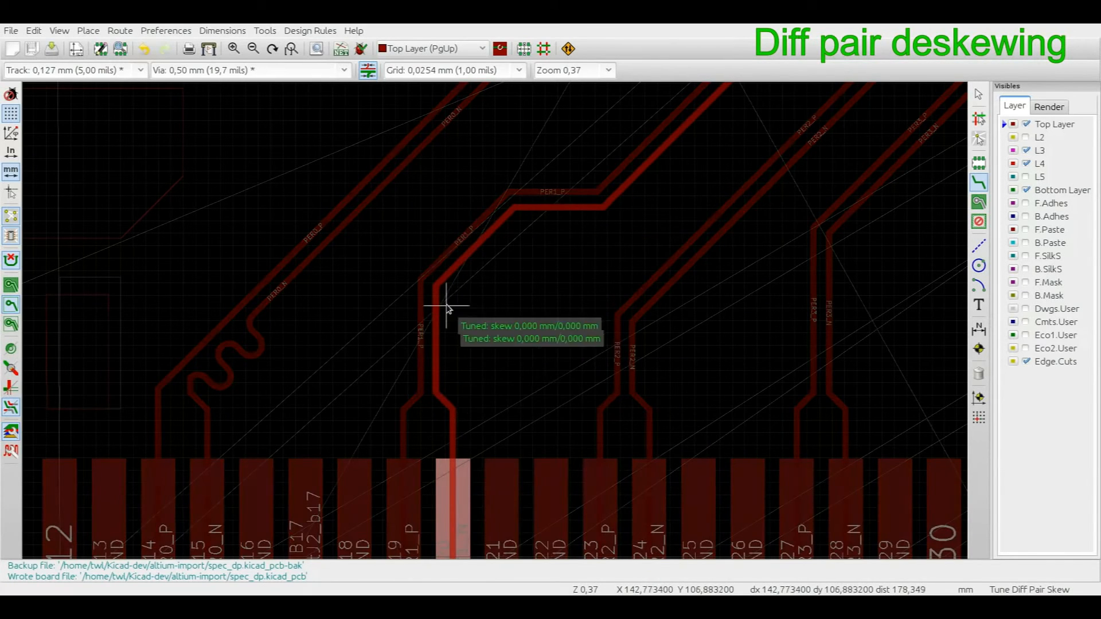
key(Escape)
click(650, 449)
key(Escape)
Step: Start skew tuning on the PER3_N track above connector pad B28 and reduce the meander spacing
middle_drag(797, 351, 680, 354)
click(727, 453)
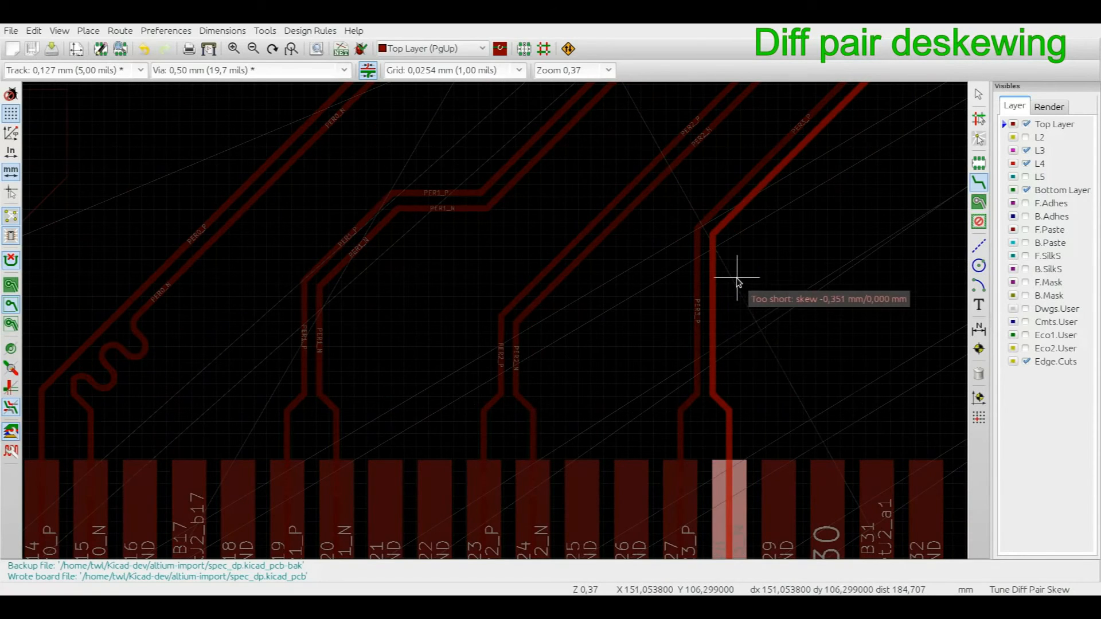
right_click(746, 362)
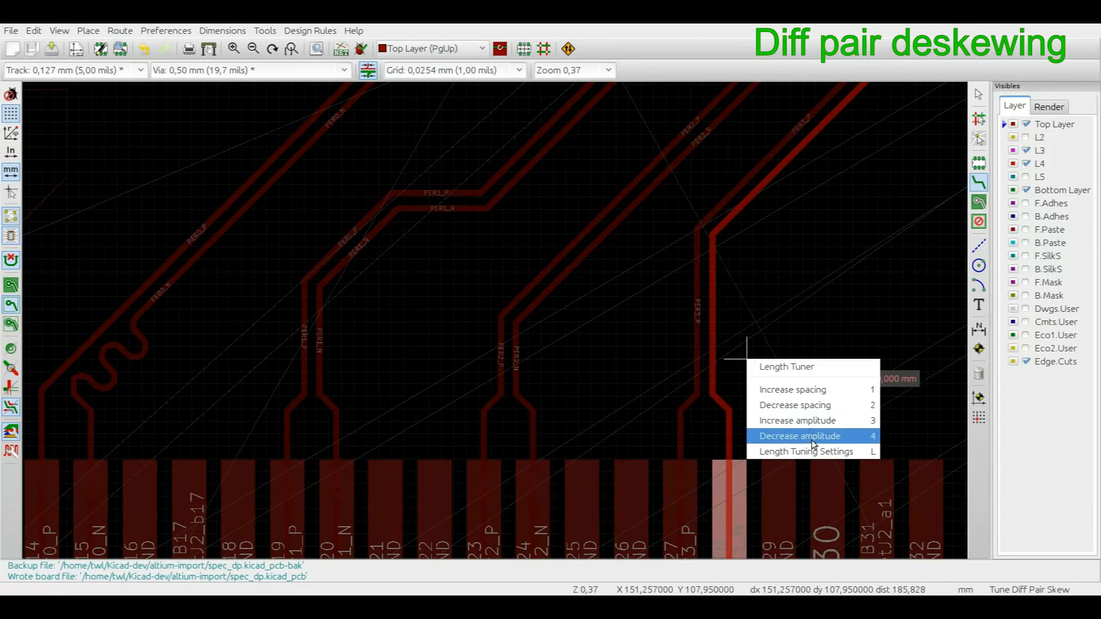
click(811, 450)
drag(732, 401, 713, 400)
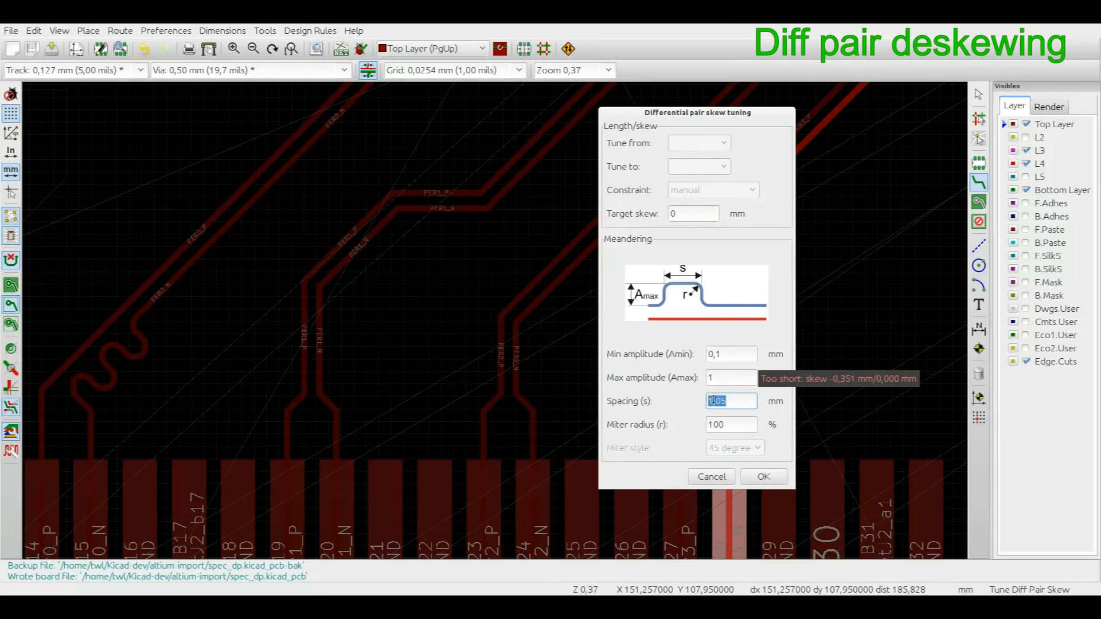
text(0)
key(Return)
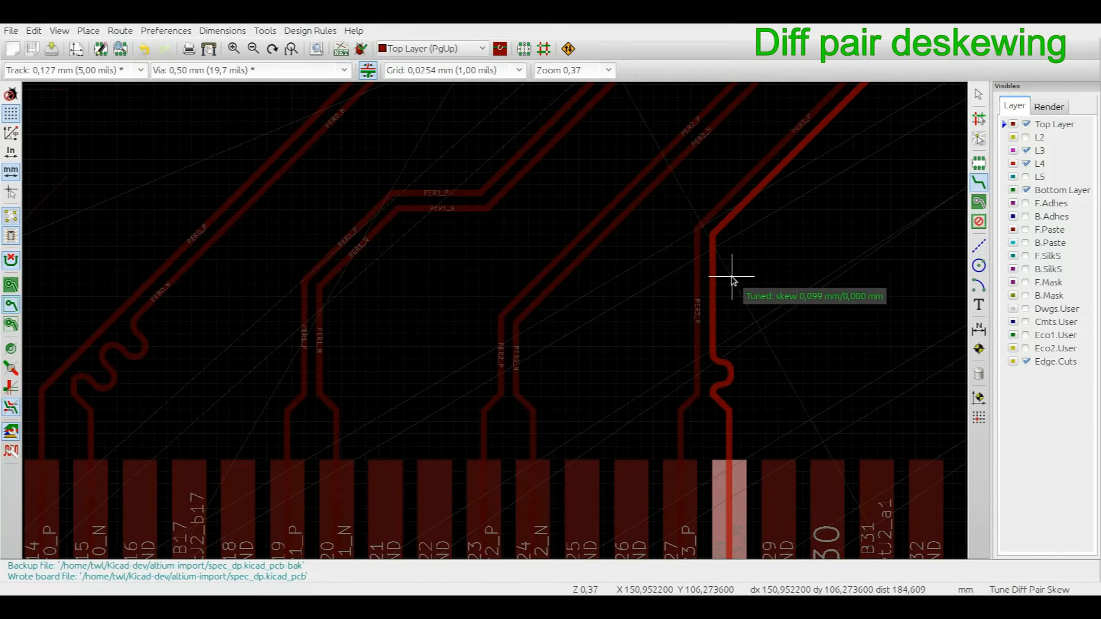
Step: Decrease the skew-tuning meander amplitude, then restart the tuning and place the meander on PER3_N's vertical section
right_click(732, 280)
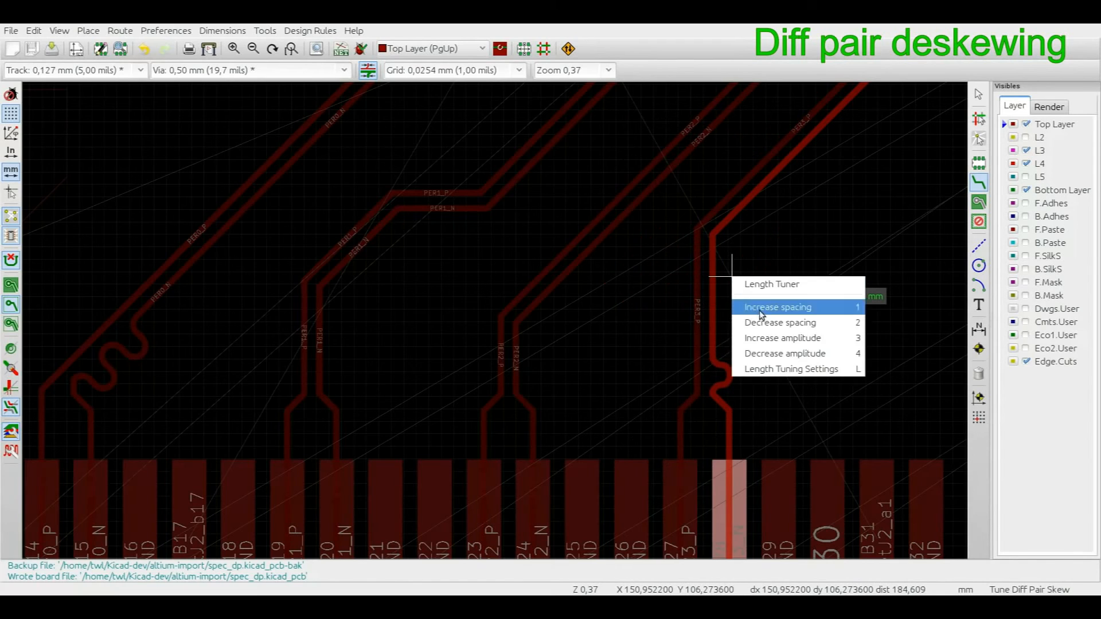
click(768, 350)
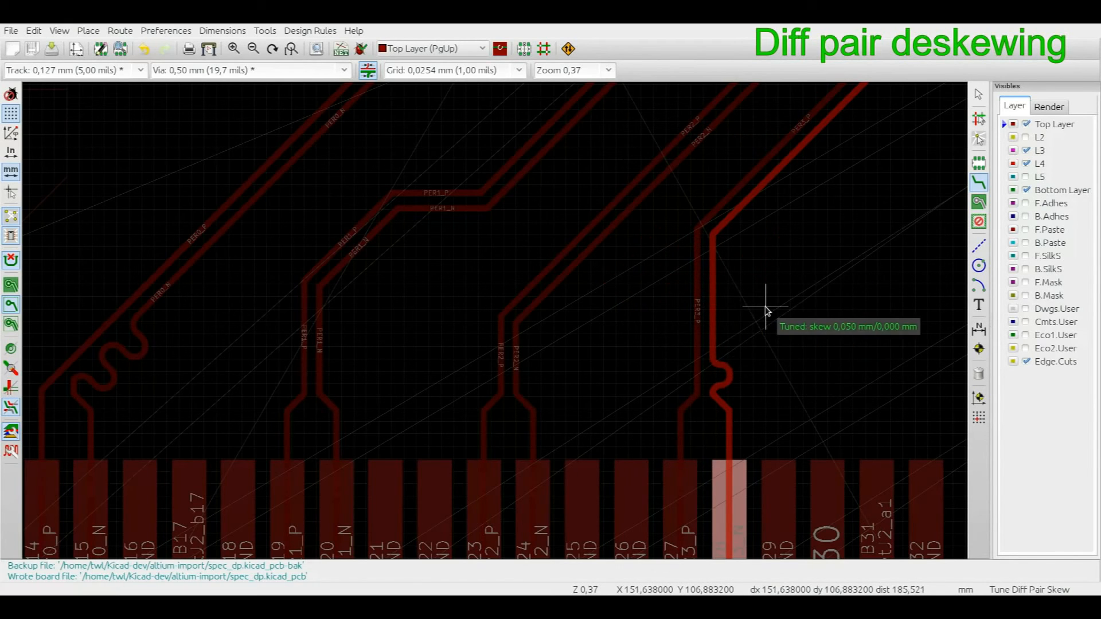
key(Escape)
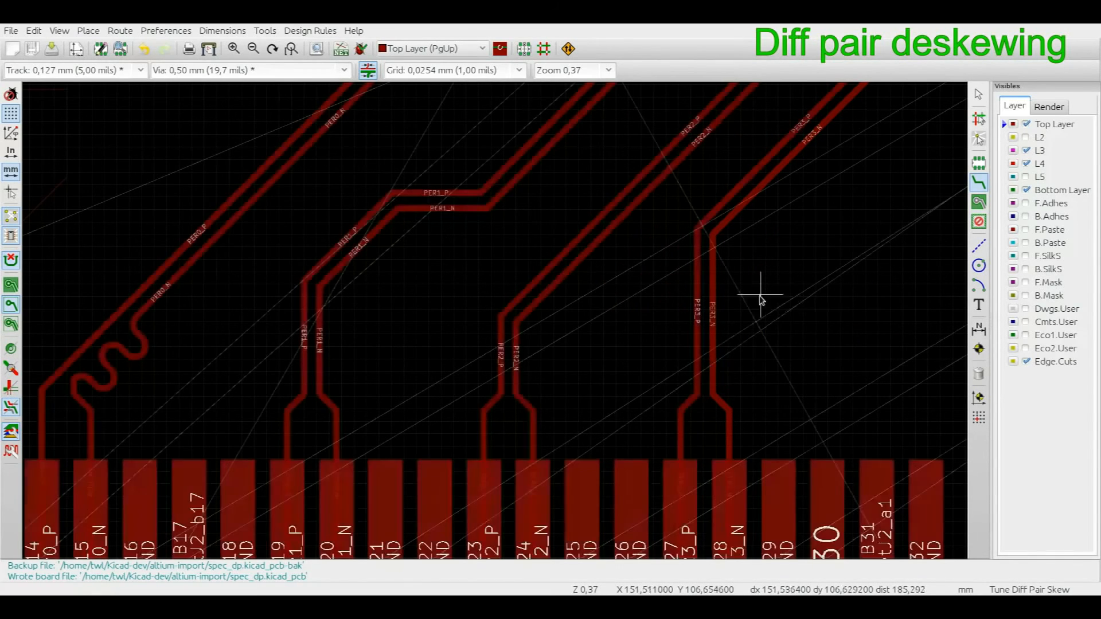
click(713, 363)
click(716, 285)
scroll(777, 367, down, 5)
scroll(782, 366, down, 1)
middle_drag(836, 370, 507, 450)
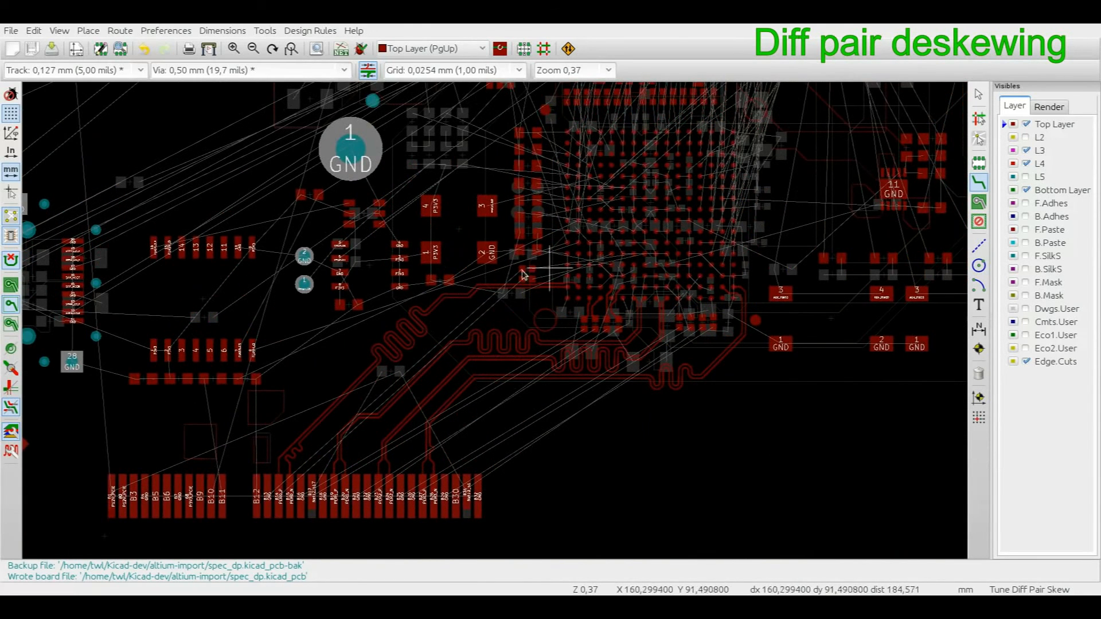